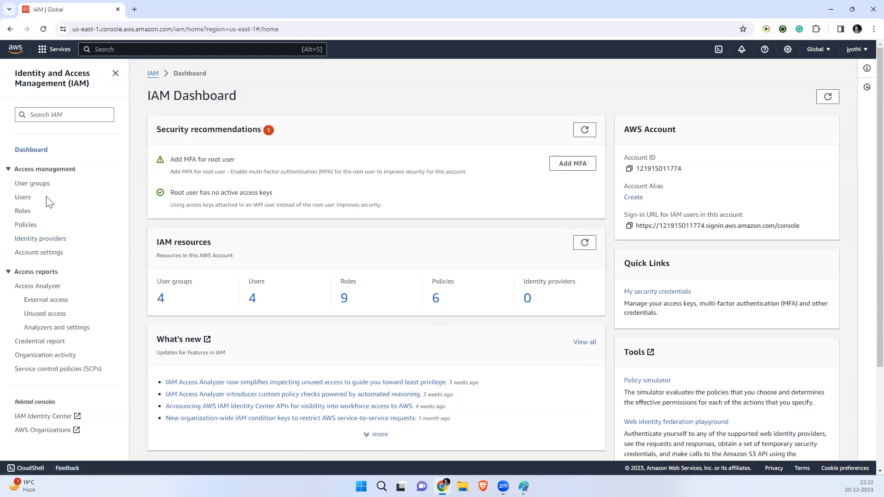
Step: Add IAM user ussep from the Users list, skip permissions, and create it
{"action": "left_click", "coordinate": [22, 198]}
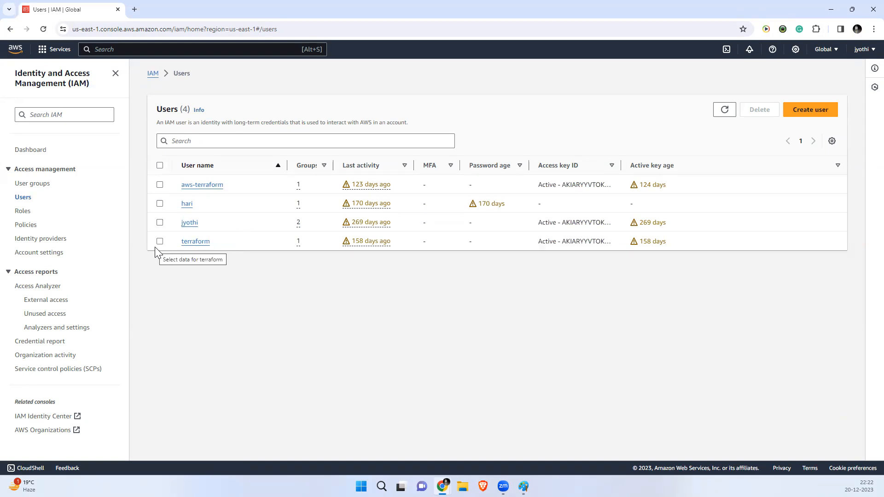
{"action": "left_click", "coordinate": [800, 115]}
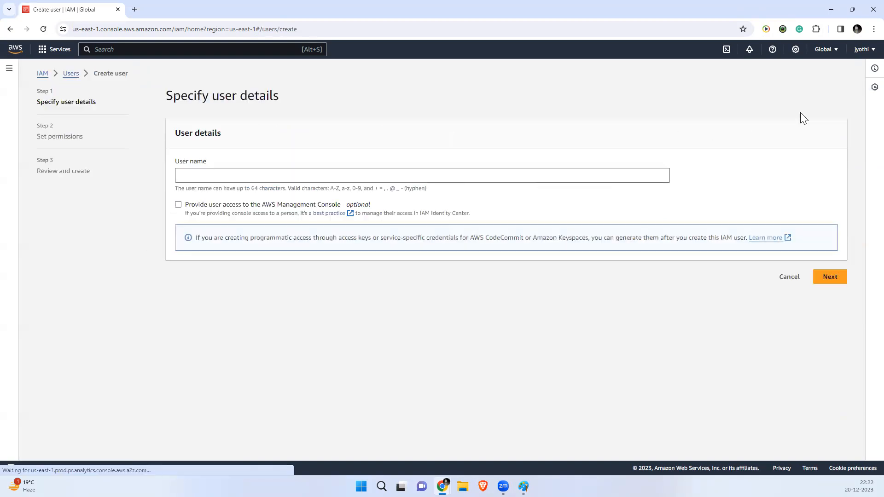
{"action": "left_click", "coordinate": [239, 176]}
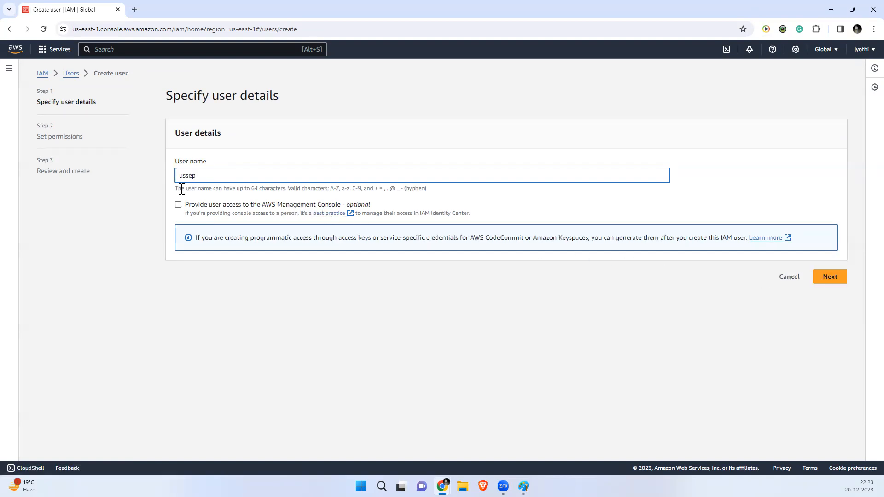
{"action": "left_click_drag", "start_coordinate": [232, 190], "coordinate": [320, 189]}
{"action": "left_click_drag", "start_coordinate": [333, 189], "coordinate": [424, 189]}
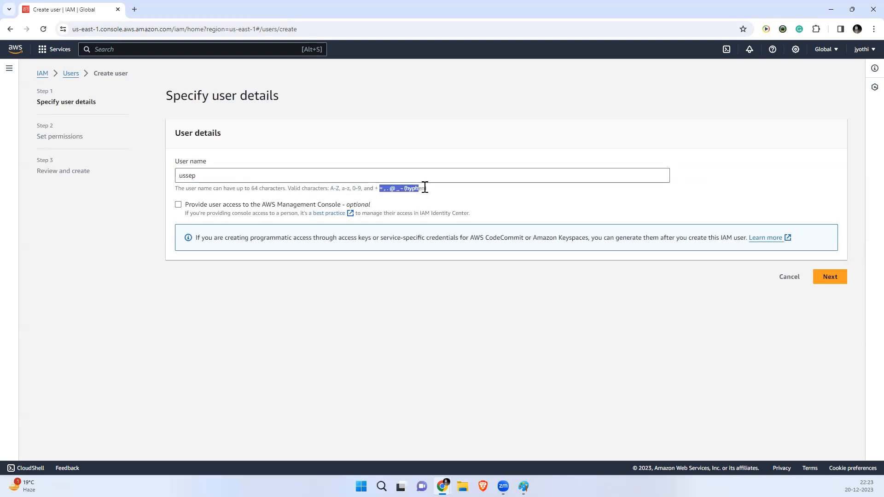
{"action": "left_click", "coordinate": [828, 278]}
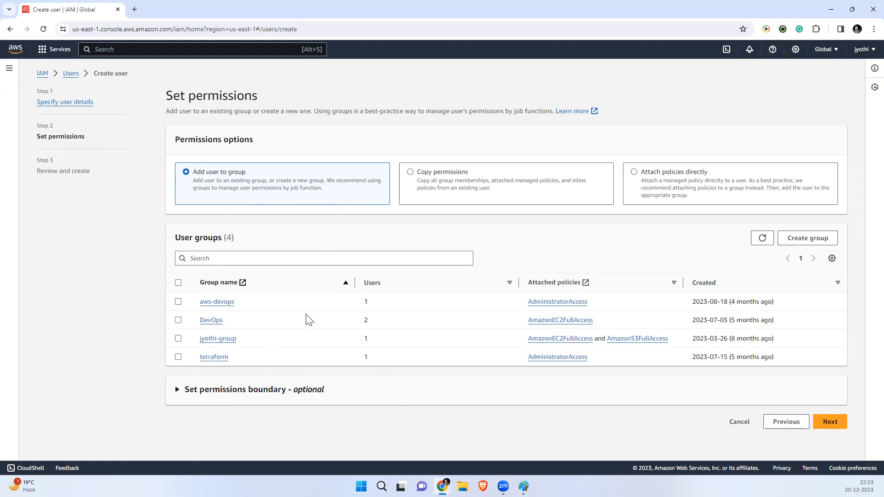
{"action": "left_click", "coordinate": [831, 423]}
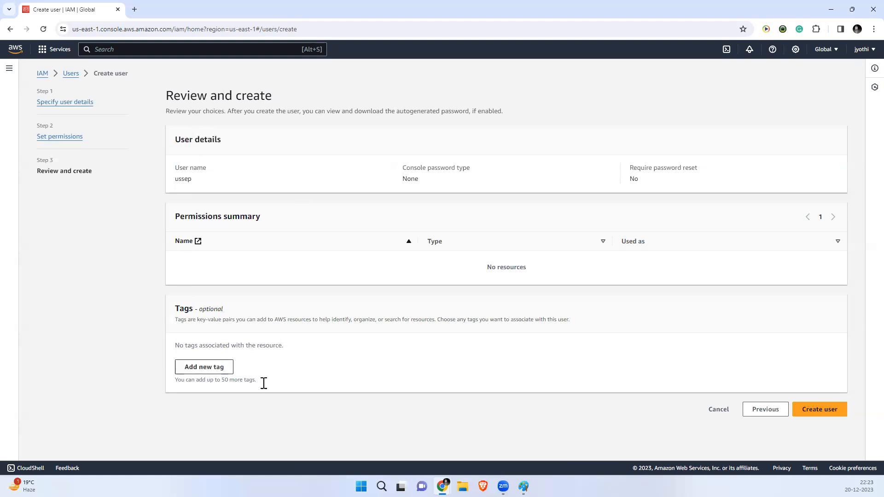
{"action": "left_click", "coordinate": [812, 411]}
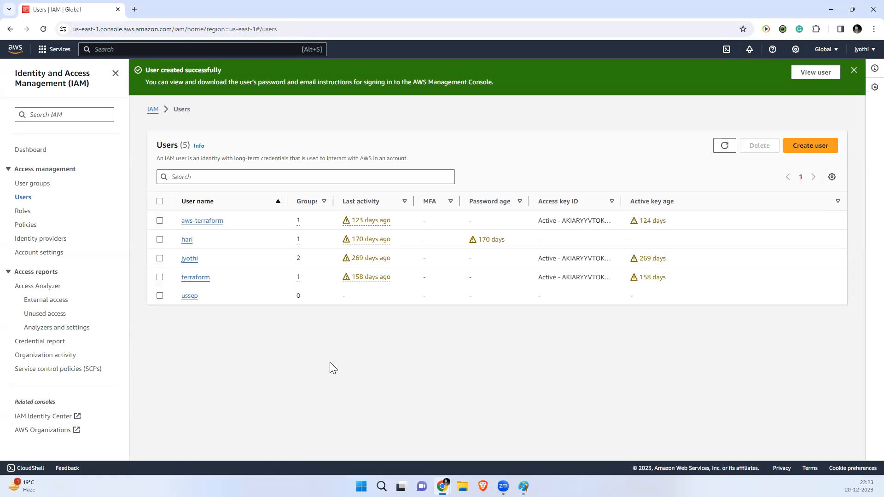
{"action": "left_click", "coordinate": [186, 300]}
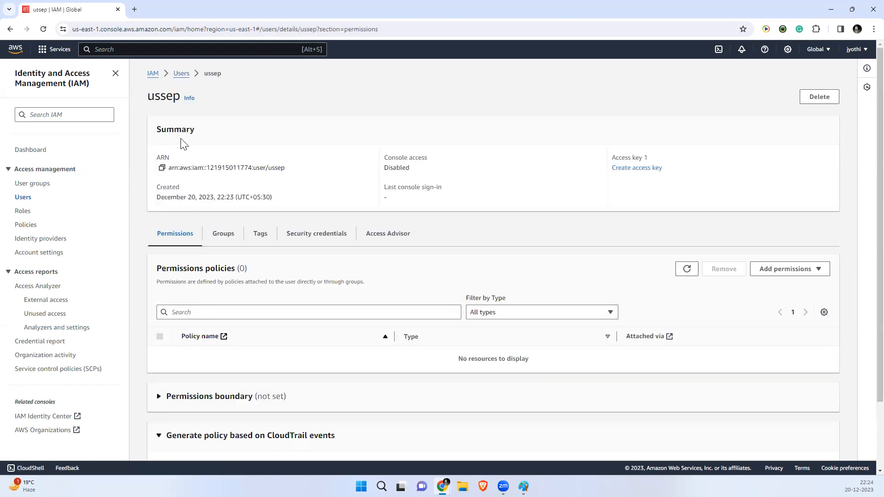
{"action": "left_click_drag", "start_coordinate": [286, 170], "coordinate": [162, 168]}
{"action": "left_click", "coordinate": [253, 171]}
{"action": "left_click_drag", "start_coordinate": [300, 200], "coordinate": [178, 199]}
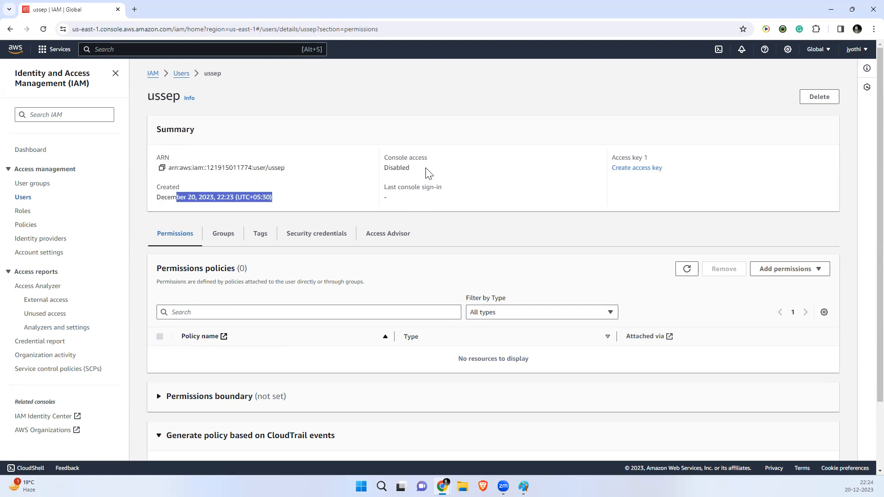
{"action": "left_click_drag", "start_coordinate": [429, 172], "coordinate": [368, 153]}
{"action": "left_click", "coordinate": [462, 177]}
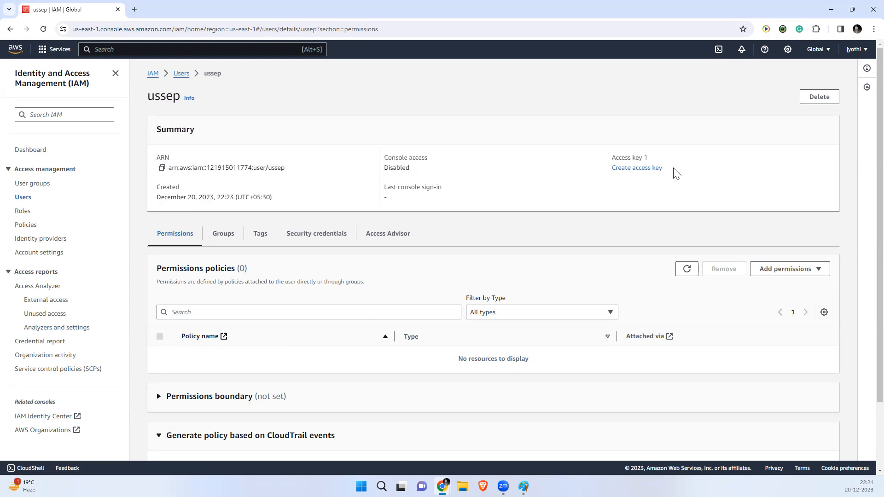
{"action": "left_click_drag", "start_coordinate": [666, 173], "coordinate": [593, 168]}
{"action": "left_click", "coordinate": [545, 181]}
{"action": "left_click_drag", "start_coordinate": [433, 189], "coordinate": [334, 213]}
{"action": "scroll", "coordinate": [231, 370], "scroll_direction": "down", "scroll_amount": 1}
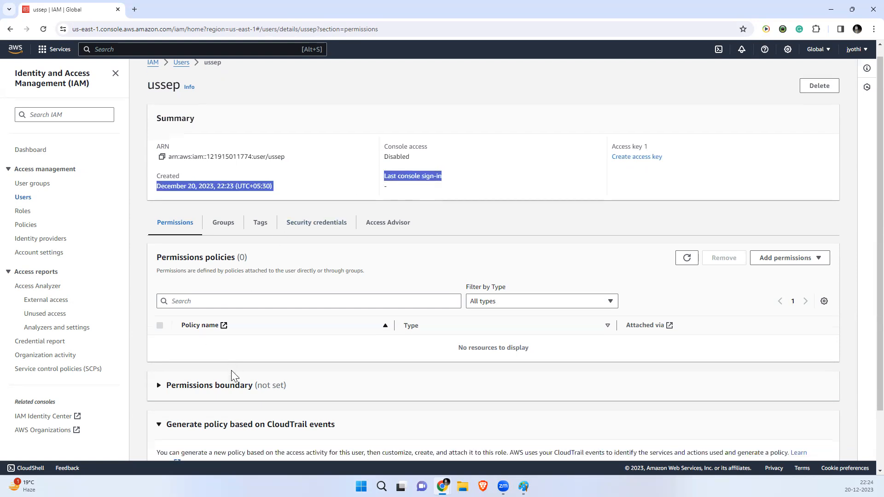
{"action": "scroll", "coordinate": [231, 371], "scroll_direction": "down", "scroll_amount": 2}
{"action": "scroll", "coordinate": [232, 370], "scroll_direction": "up", "scroll_amount": 1}
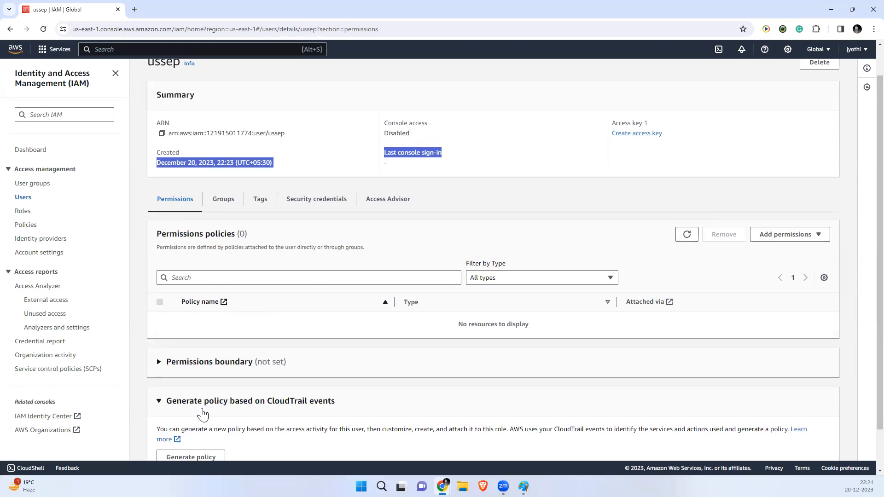
{"action": "left_click", "coordinate": [222, 198]}
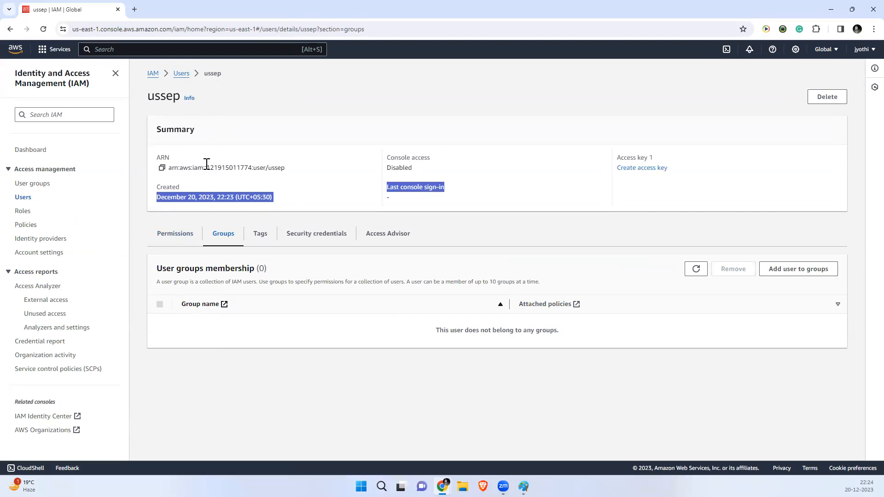
{"action": "left_click", "coordinate": [260, 234]}
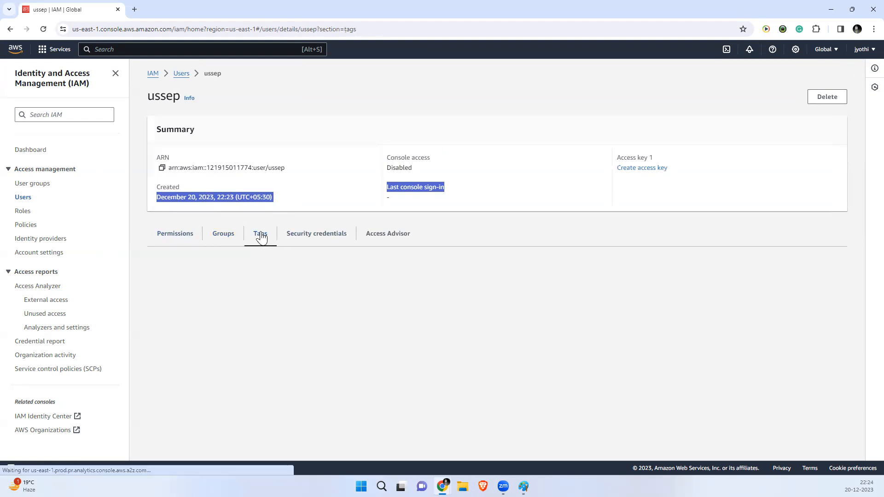
{"action": "left_click", "coordinate": [320, 237]}
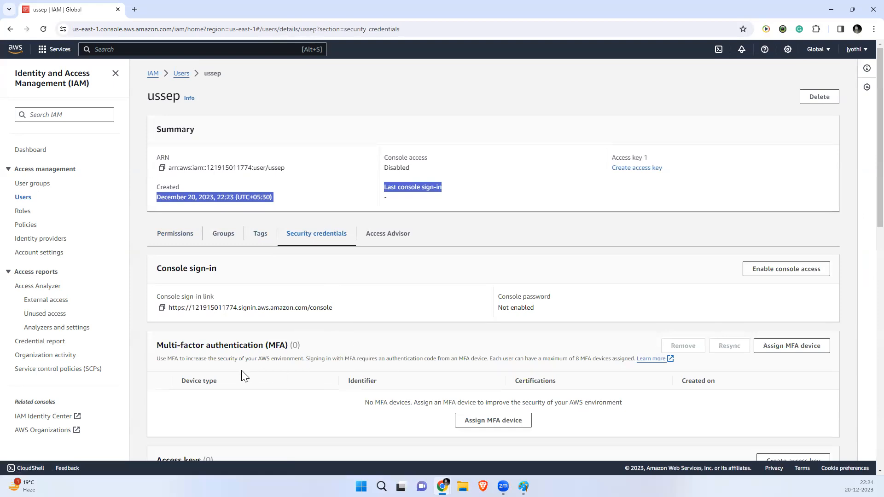
{"action": "left_click", "coordinate": [391, 244]}
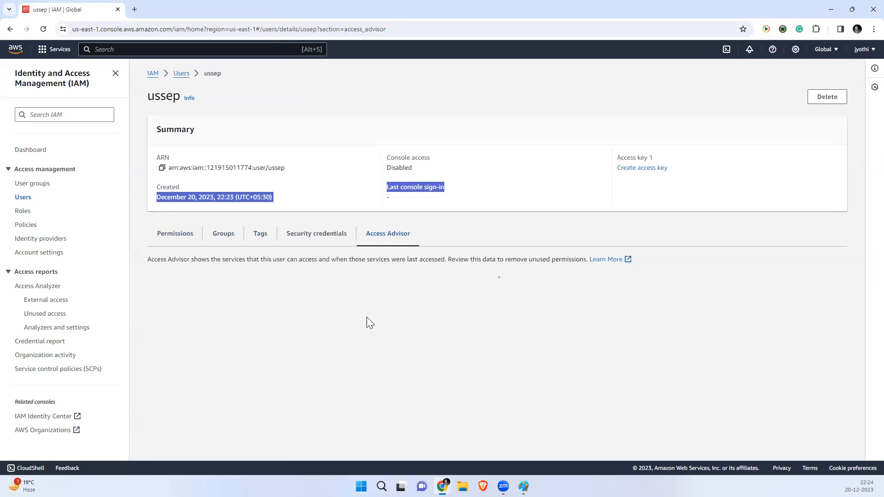
{"action": "left_click", "coordinate": [175, 236]}
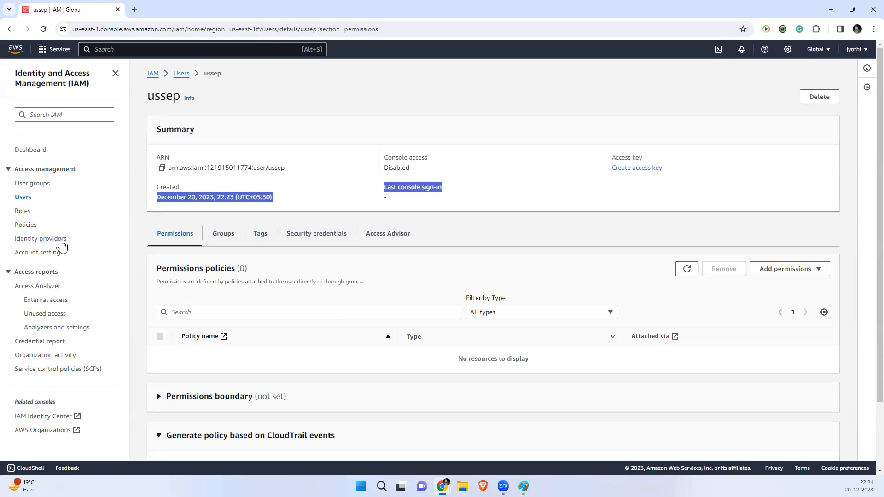
{"action": "scroll", "coordinate": [266, 375], "scroll_direction": "down", "scroll_amount": 2}
{"action": "scroll", "coordinate": [266, 375], "scroll_direction": "up", "scroll_amount": 2}
{"action": "left_click", "coordinate": [27, 201]}
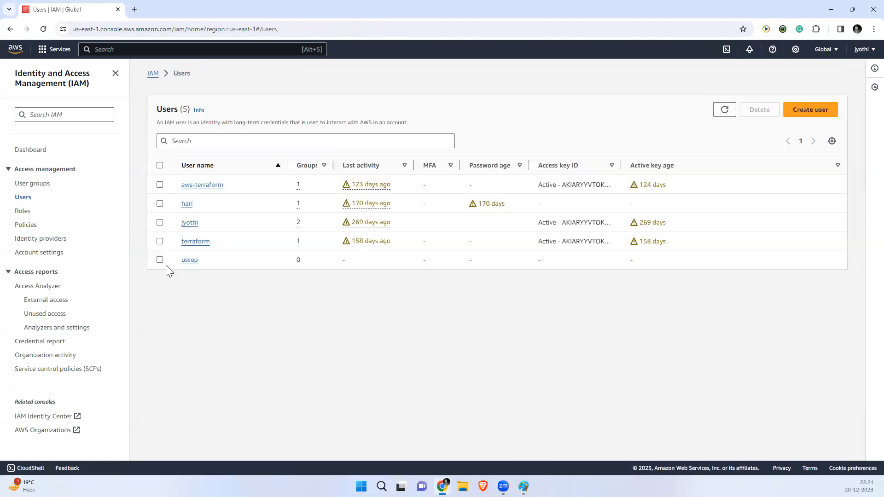
{"action": "left_click", "coordinate": [159, 260]}
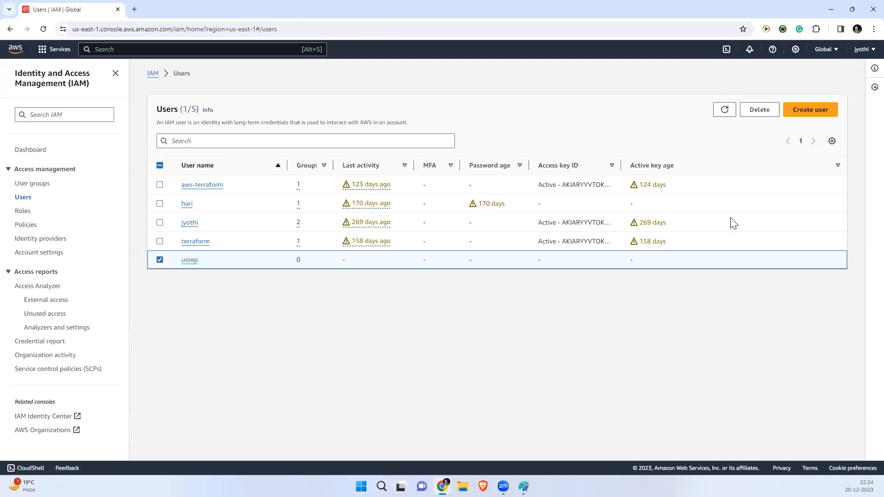
{"action": "left_click", "coordinate": [192, 261]}
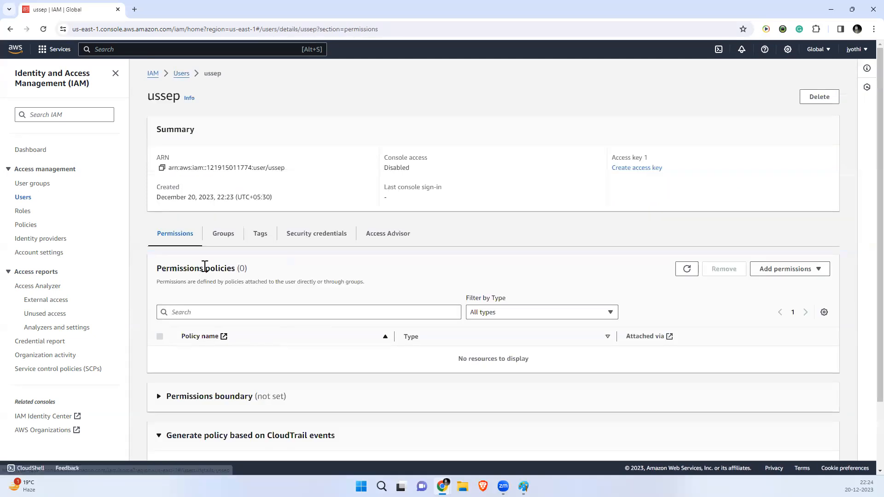
{"action": "scroll", "coordinate": [345, 318], "scroll_direction": "down", "scroll_amount": 2}
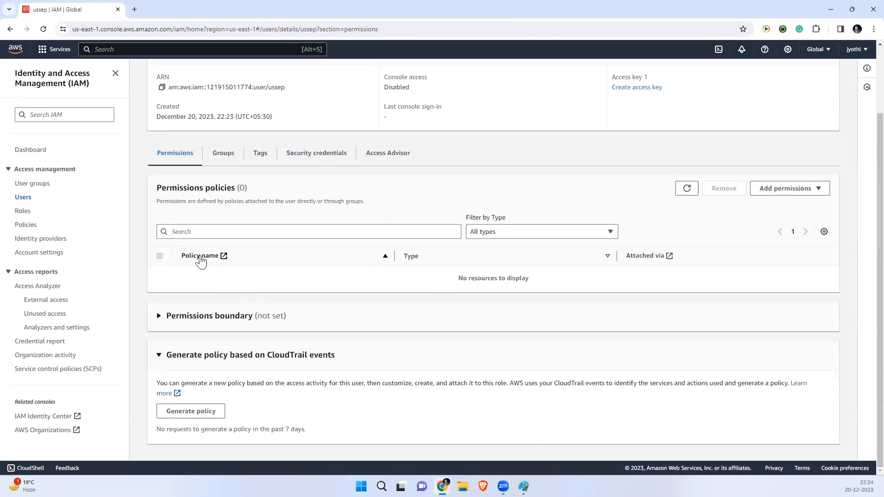
{"action": "left_click", "coordinate": [204, 232]}
{"action": "left_click", "coordinate": [501, 237]}
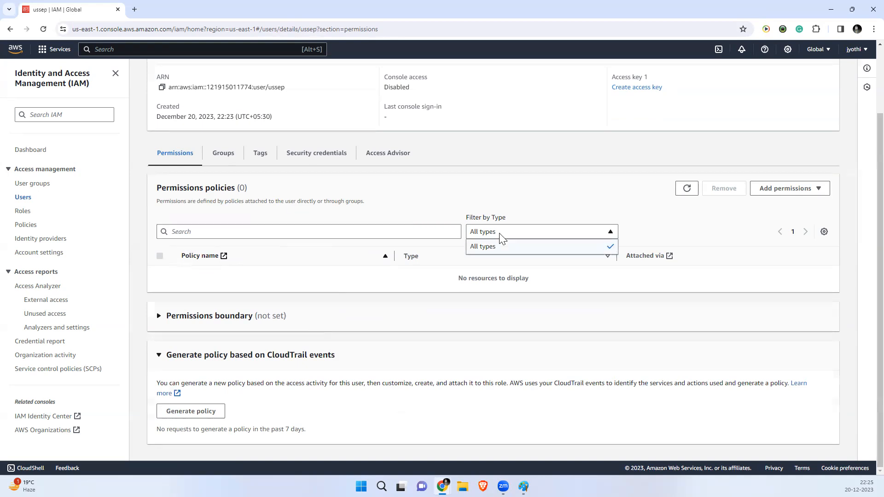
{"action": "left_click", "coordinate": [473, 314]}
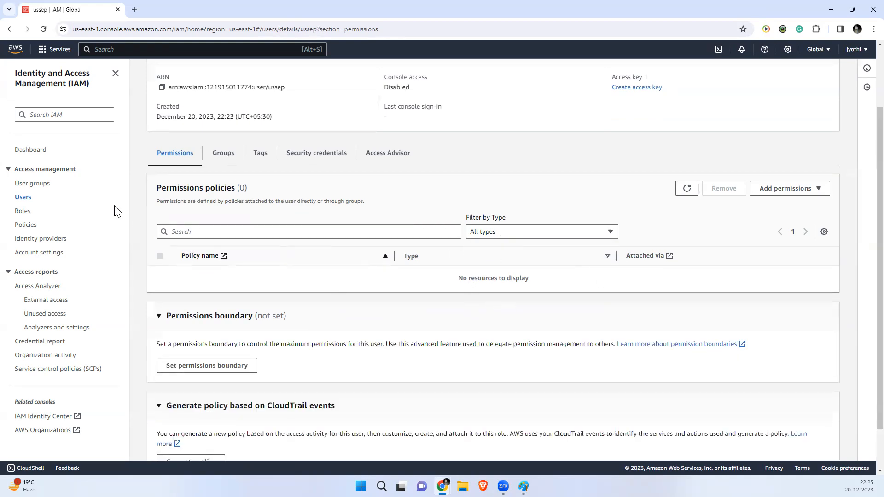
{"action": "left_click", "coordinate": [755, 191]}
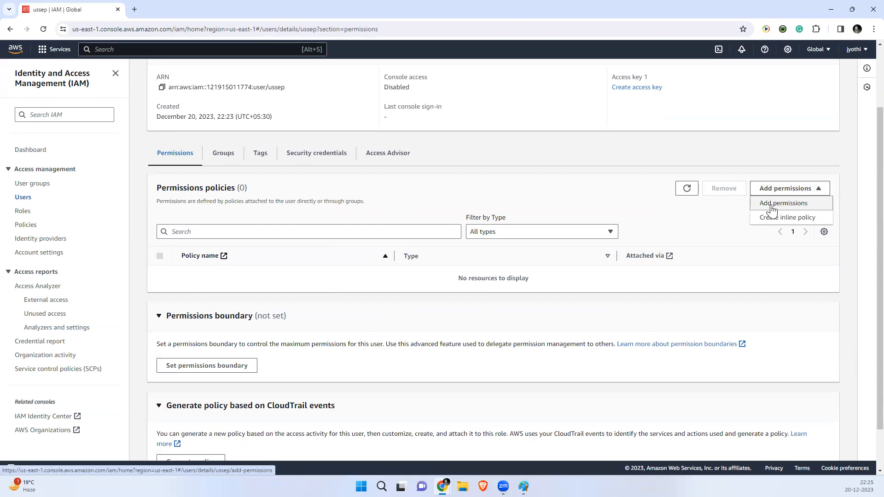
{"action": "left_click", "coordinate": [773, 204]}
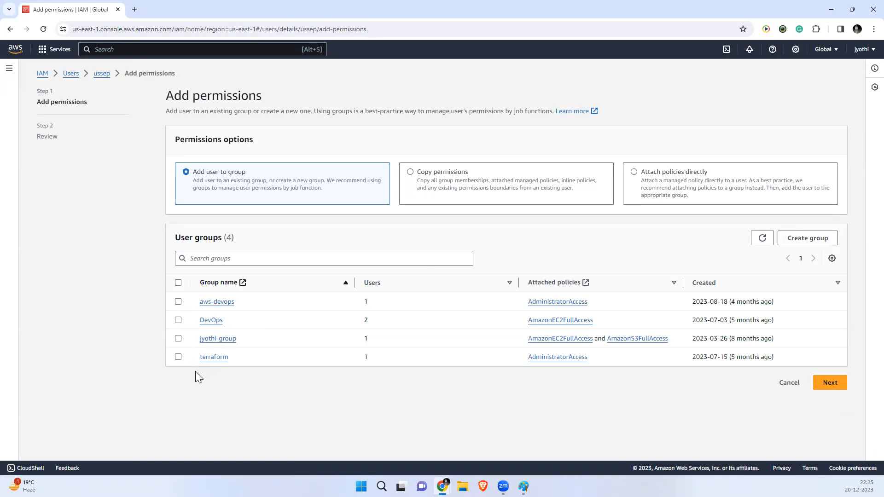
{"action": "left_click", "coordinate": [178, 320]}
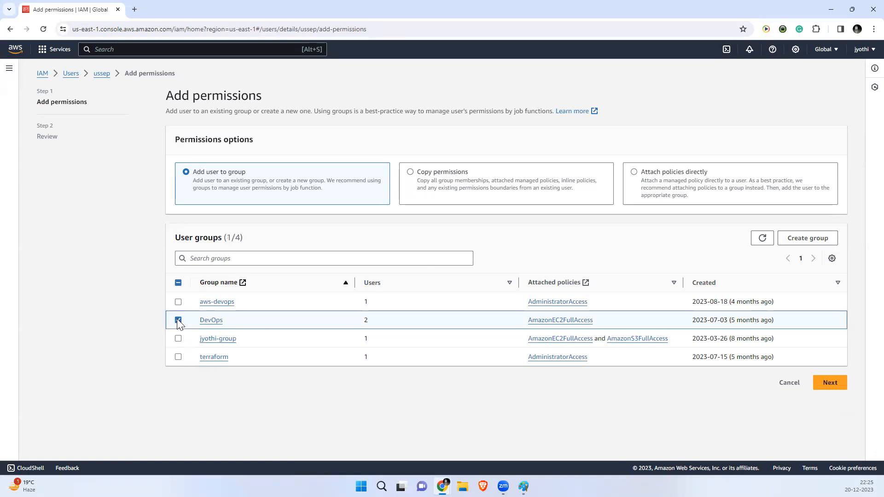
{"action": "left_click", "coordinate": [178, 320]}
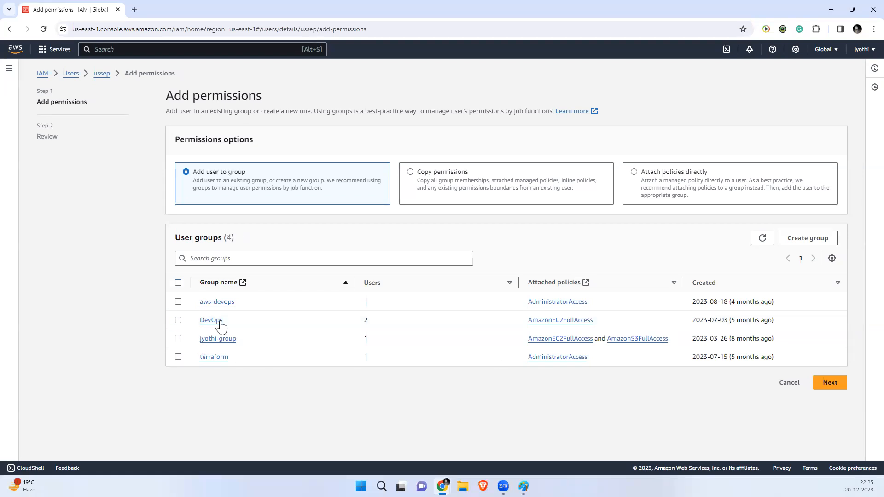
{"action": "left_click", "coordinate": [70, 74]}
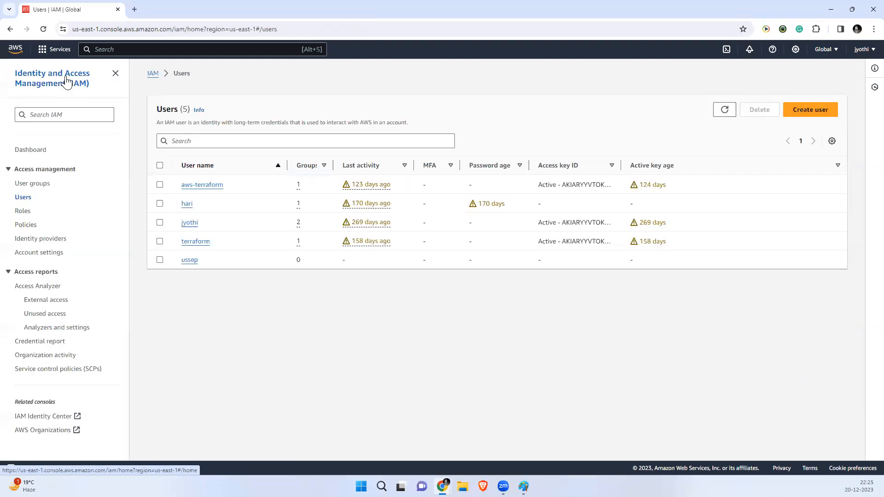
Step: Start a new user group named Developer
{"action": "left_click", "coordinate": [37, 183]}
{"action": "left_click", "coordinate": [792, 101]}
{"action": "left_click", "coordinate": [177, 178]}
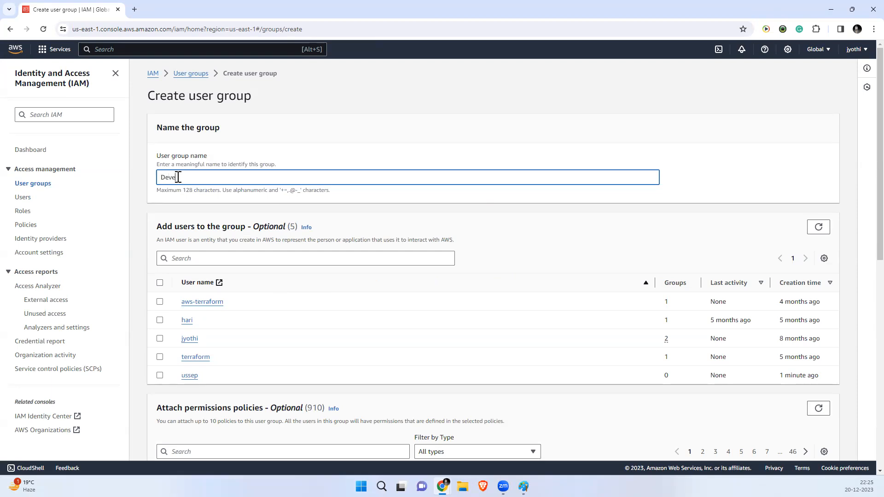
{"action": "left_click", "coordinate": [368, 156]}
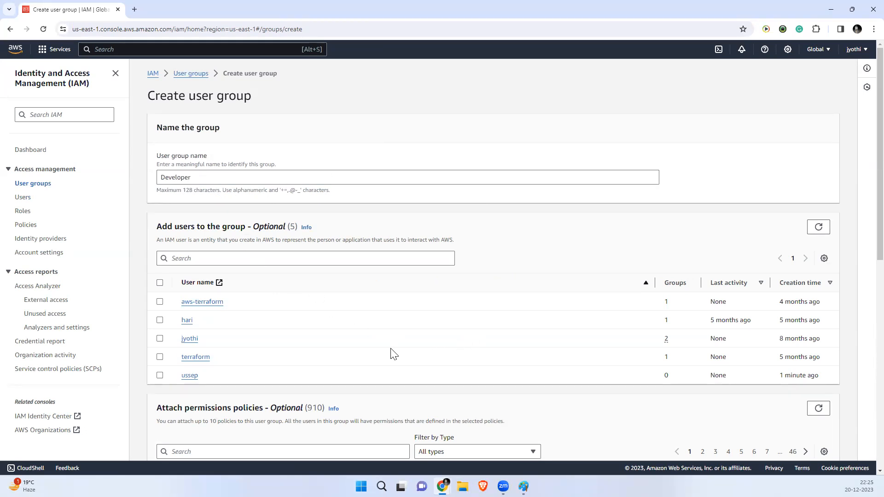
{"action": "scroll", "coordinate": [393, 354], "scroll_direction": "down", "scroll_amount": 4}
{"action": "scroll", "coordinate": [391, 348], "scroll_direction": "up", "scroll_amount": 4}
{"action": "scroll", "coordinate": [324, 421], "scroll_direction": "down", "scroll_amount": 6}
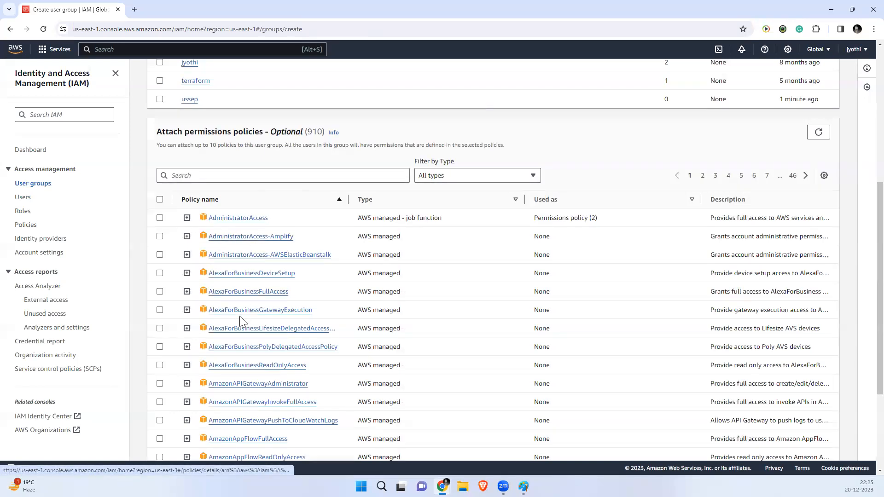
{"action": "scroll", "coordinate": [241, 343], "scroll_direction": "down", "scroll_amount": 3}
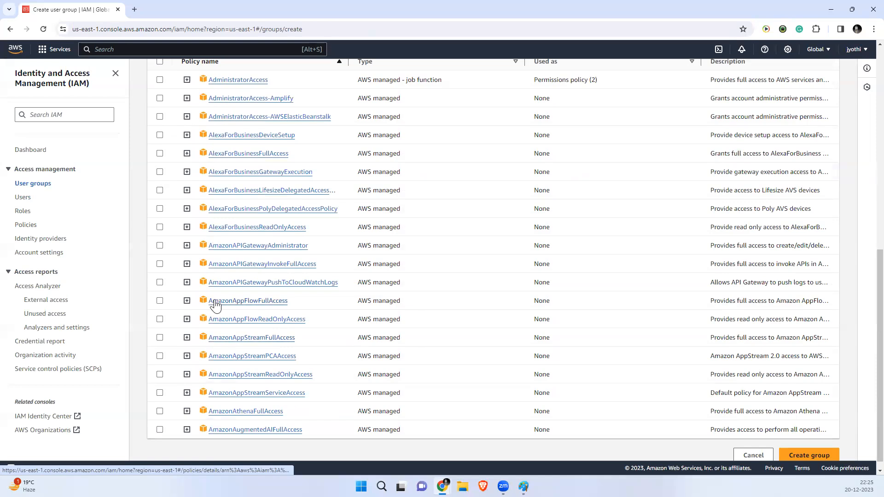
{"action": "scroll", "coordinate": [273, 379], "scroll_direction": "up", "scroll_amount": 1}
Step: Search the permissions policies for ec2full and tick AmazonEC2FullAccess
{"action": "left_click", "coordinate": [215, 314]}
{"action": "type", "text": "ec2full"}
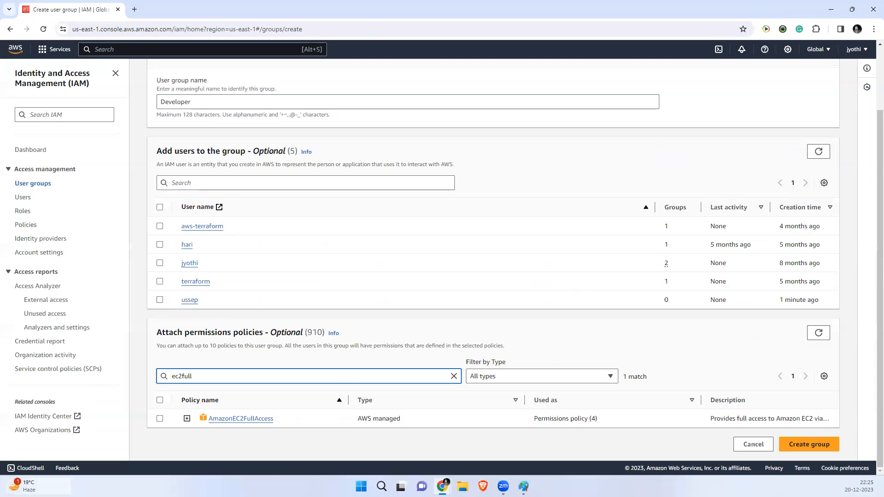
{"action": "key", "text": "BackSpace"}
{"action": "key", "text": "BackSpace"}
{"action": "key", "text": "BackSpace"}
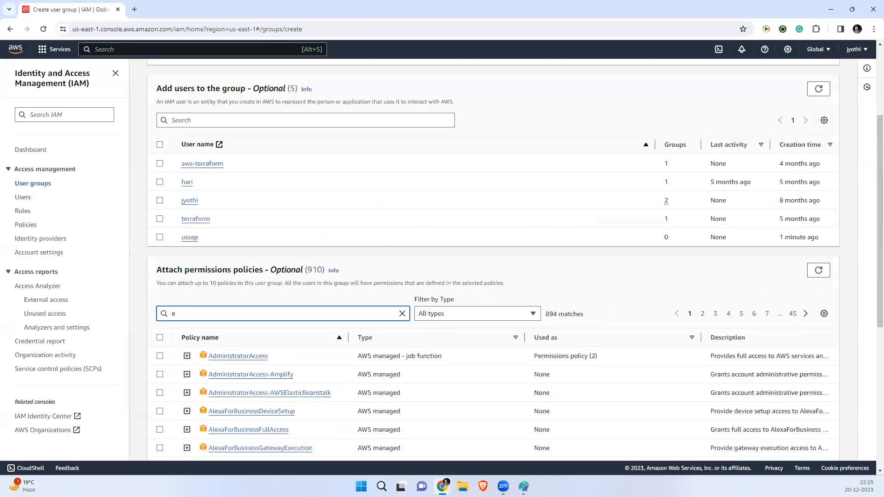
{"action": "key", "text": "BackSpace"}
{"action": "type", "text": "s3"}
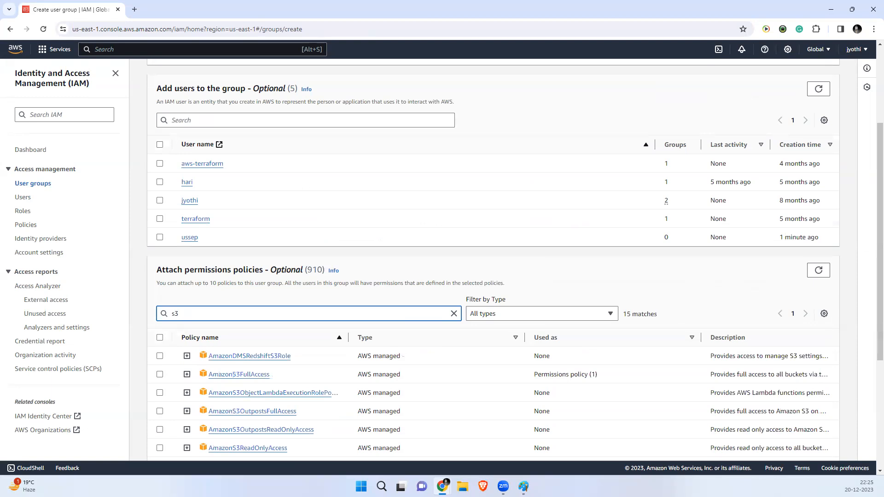
{"action": "type", "text": "fu"}
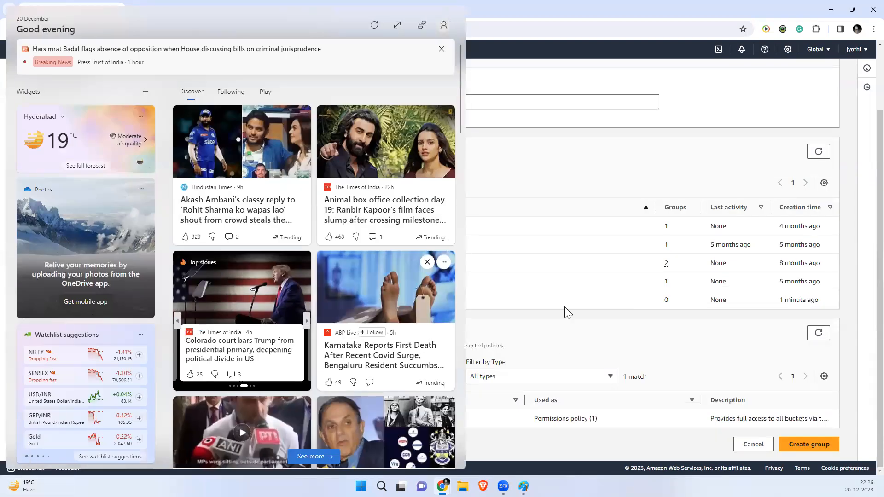
{"action": "key", "text": "BackSpace"}
{"action": "key", "text": "BackSpace"}
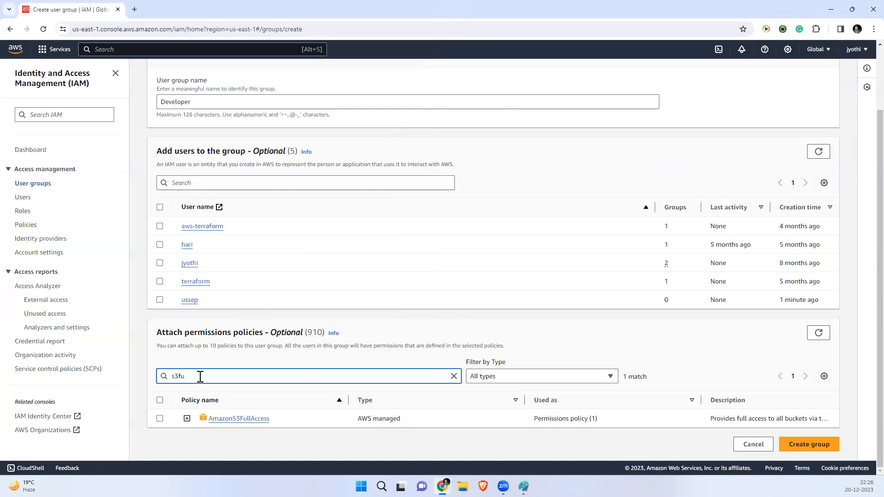
{"action": "key", "text": "BackSpace"}
{"action": "key", "text": "BackSpace"}
{"action": "key", "text": "BackSpace"}
{"action": "type", "text": "ece"}
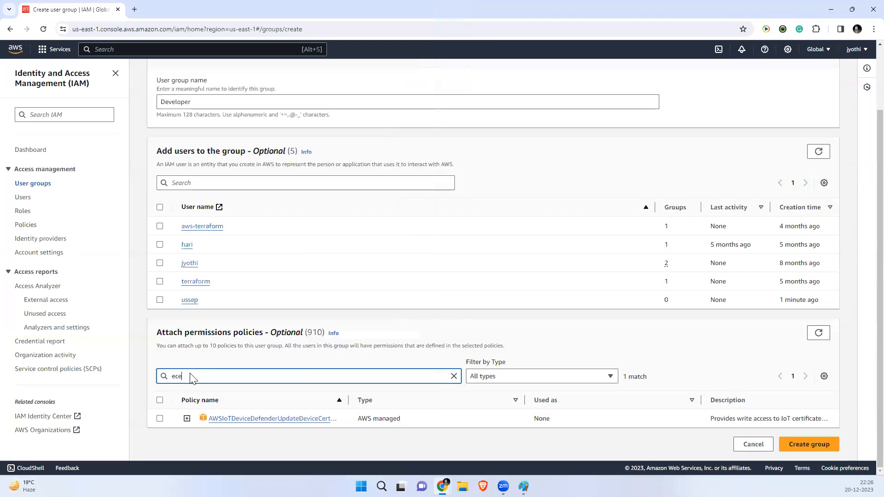
{"action": "key", "text": "BackSpace"}
{"action": "type", "text": "2fpu"}
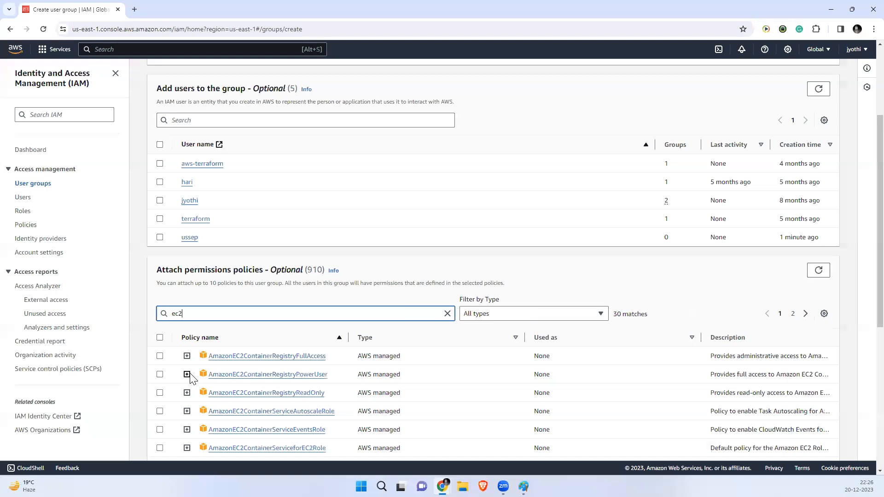
{"action": "key", "text": "BackSpace"}
{"action": "key", "text": "BackSpace"}
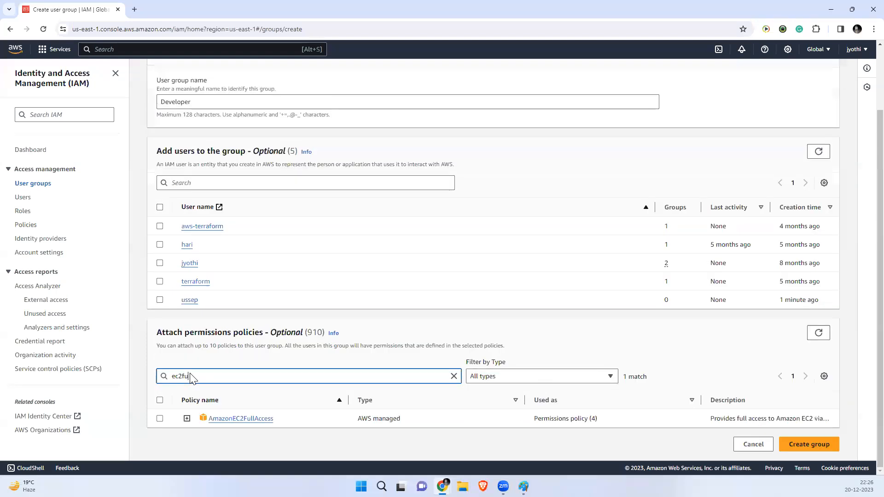
{"action": "left_click", "coordinate": [160, 419]}
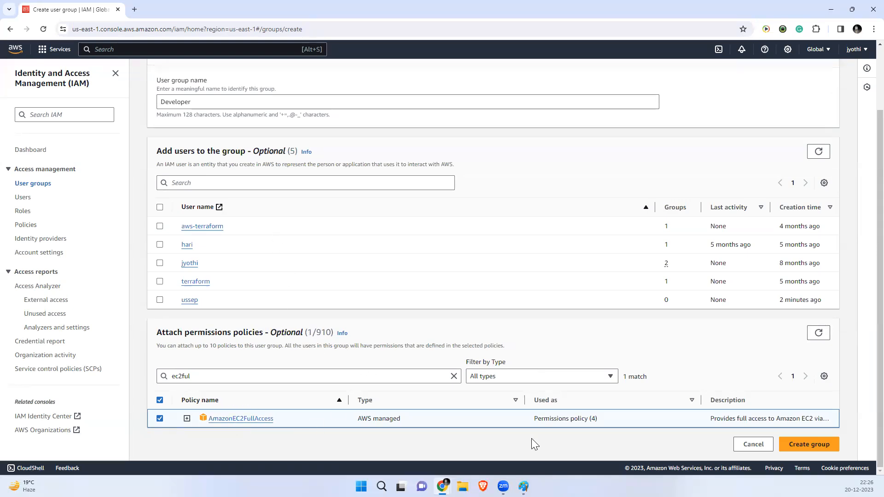
Step: Create the Developer group and view its Permissions tab
{"action": "left_click", "coordinate": [801, 445]}
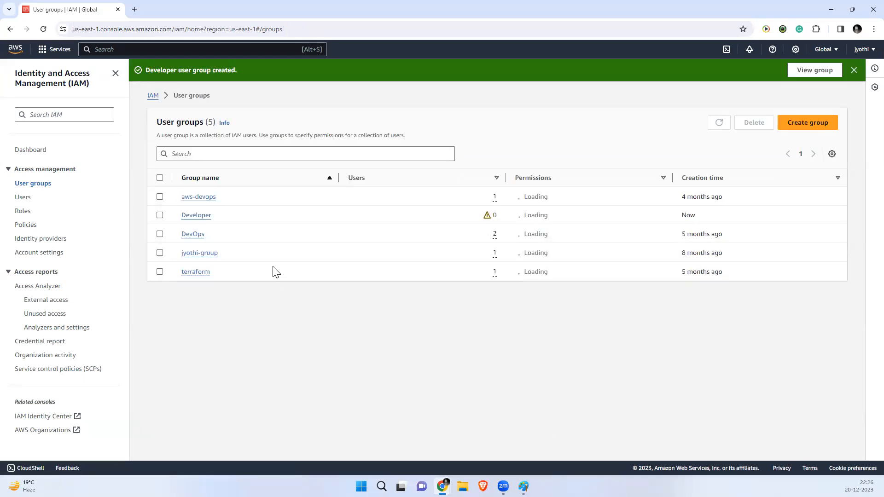
{"action": "left_click", "coordinate": [194, 216]}
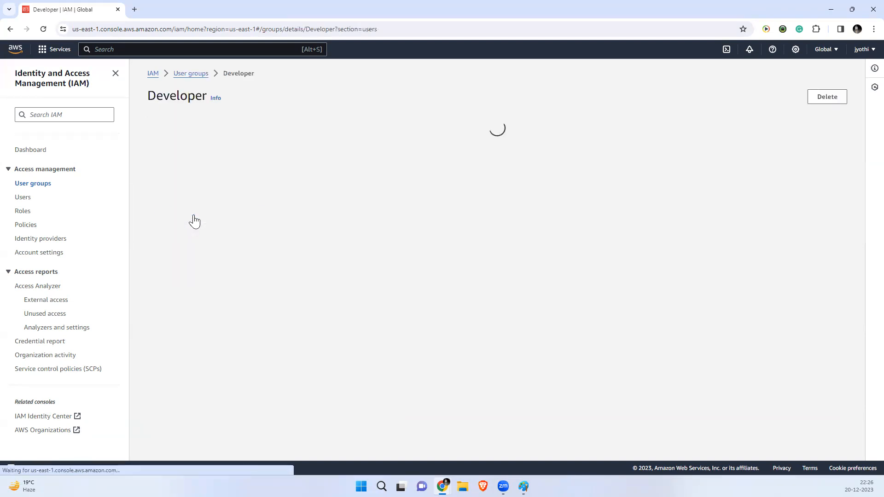
{"action": "left_click", "coordinate": [215, 211]}
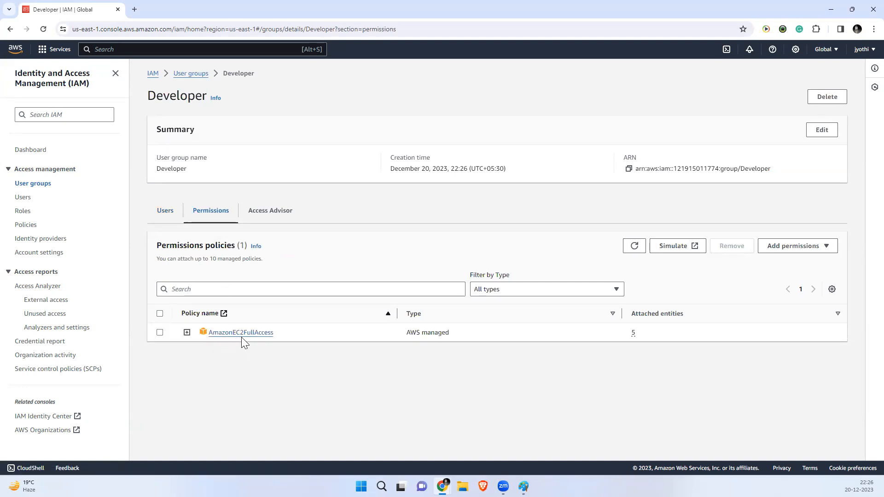
Step: Add user ussep to the Developer group from the group's Users tab
{"action": "left_click", "coordinate": [162, 211]}
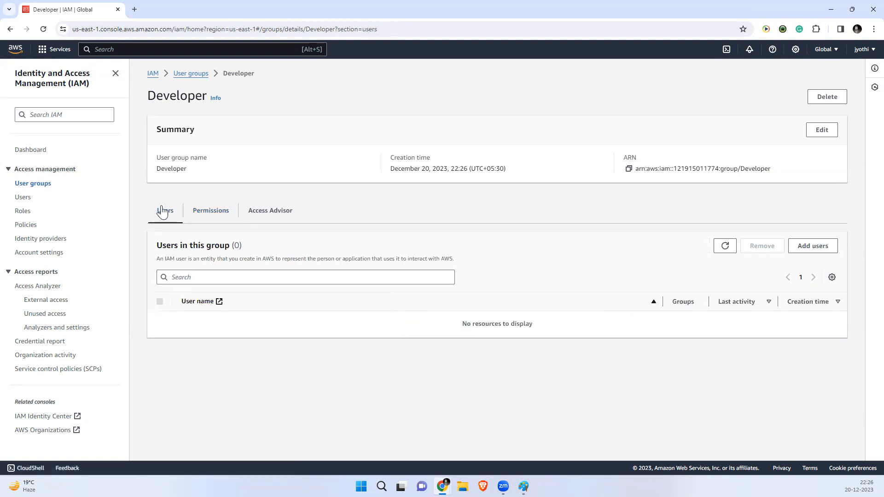
{"action": "left_click", "coordinate": [205, 212]}
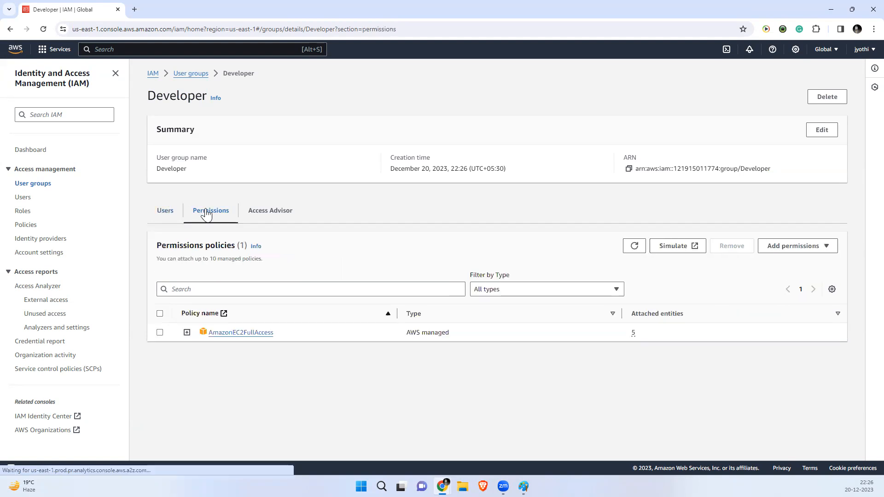
{"action": "left_click", "coordinate": [157, 211]}
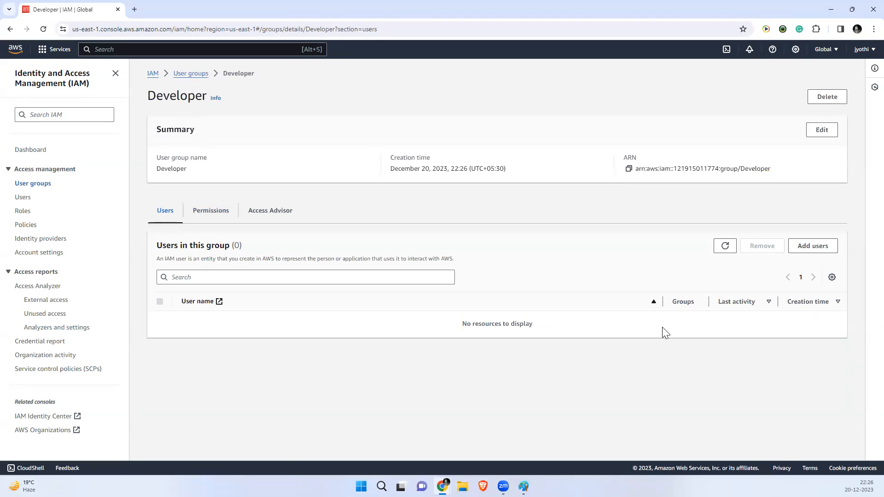
{"action": "left_click", "coordinate": [816, 248]}
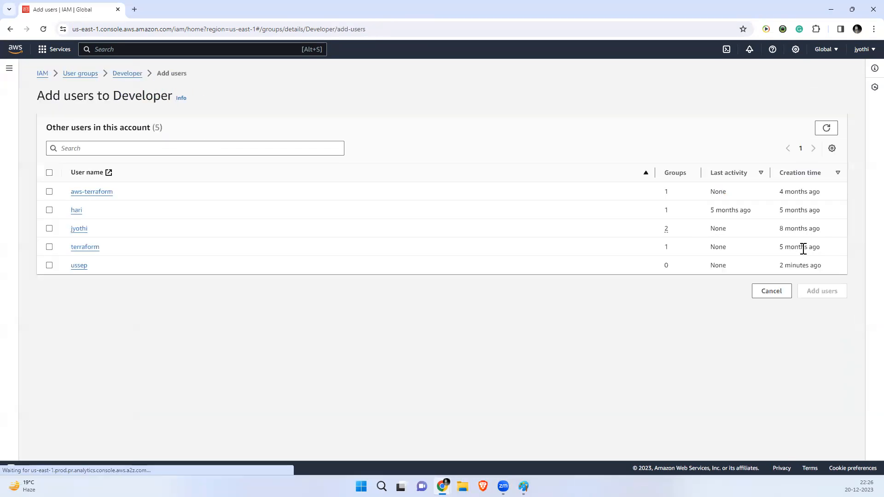
{"action": "left_click", "coordinate": [50, 266]}
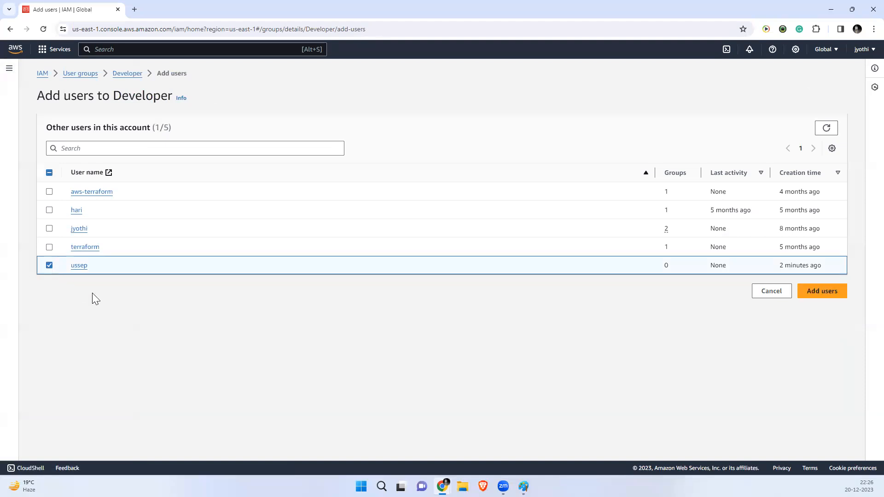
{"action": "left_click", "coordinate": [816, 293]}
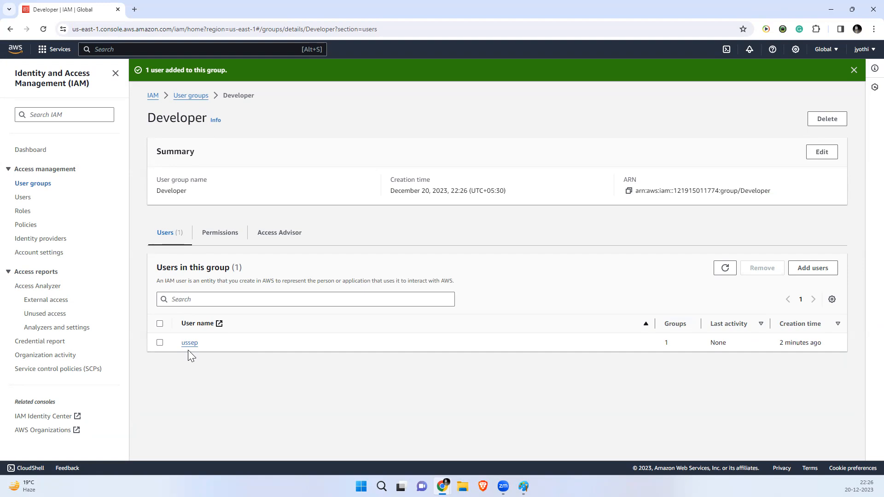
Step: Check that ussep has AmazonEC2FullAccess through the Developer group, then return to Users
{"action": "left_click", "coordinate": [221, 232]}
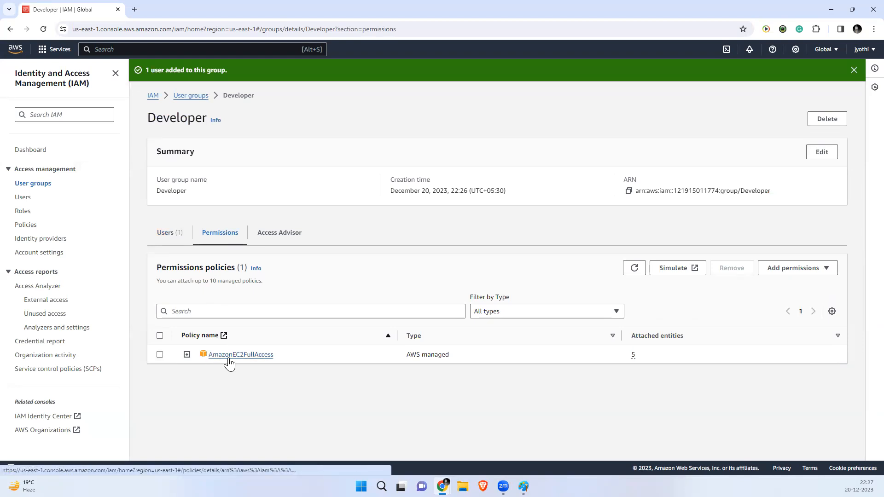
{"action": "left_click", "coordinate": [25, 197]}
{"action": "left_click", "coordinate": [189, 283]}
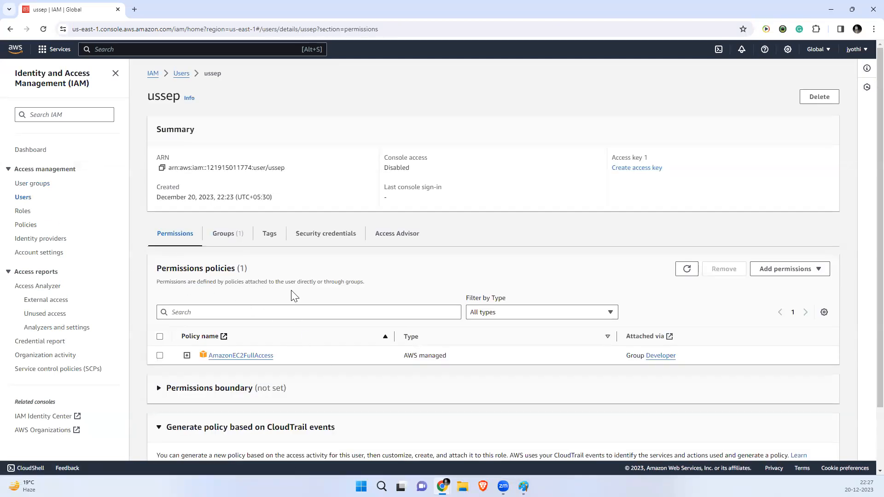
{"action": "scroll", "coordinate": [291, 290], "scroll_direction": "down", "scroll_amount": 2}
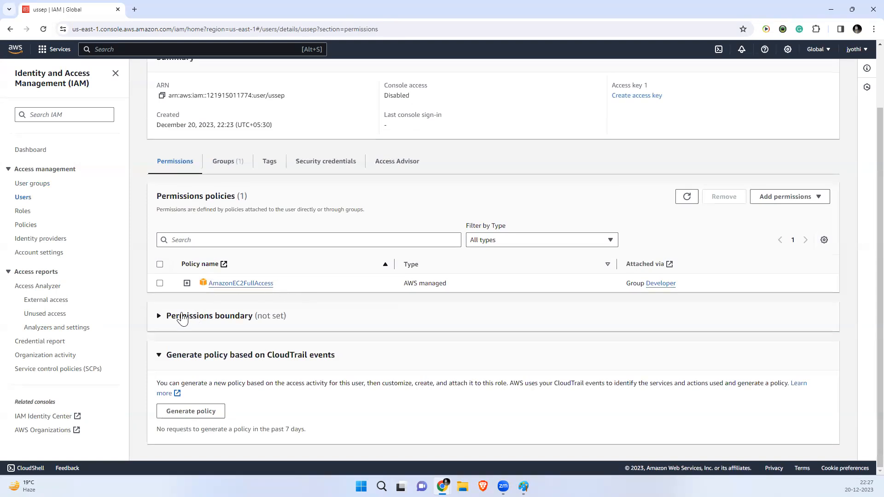
{"action": "left_click", "coordinate": [159, 318]}
{"action": "scroll", "coordinate": [339, 360], "scroll_direction": "down", "scroll_amount": 1}
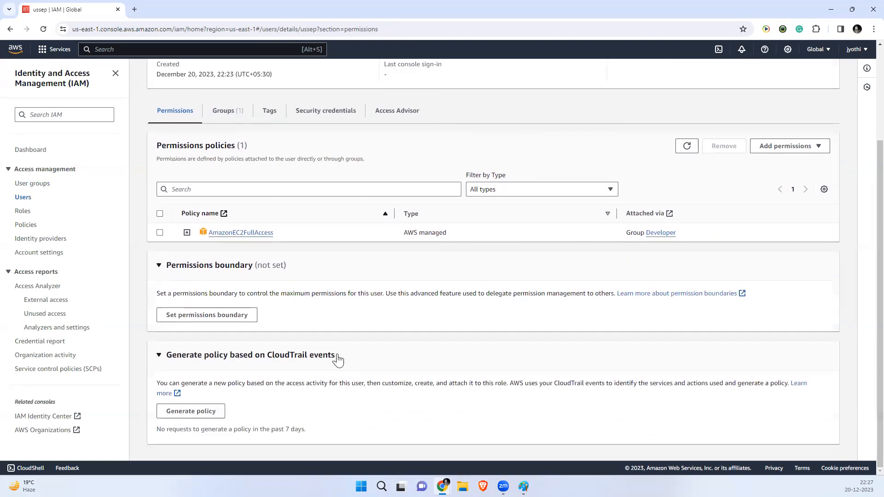
{"action": "left_click", "coordinate": [160, 356]}
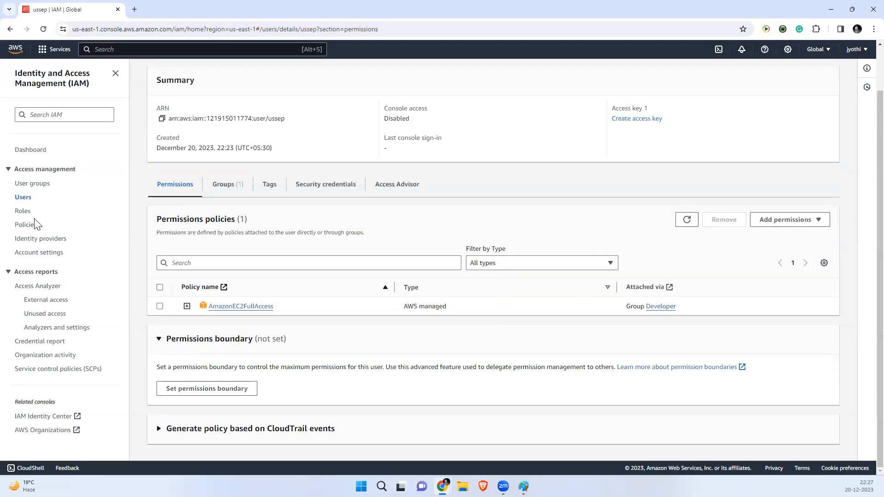
{"action": "left_click", "coordinate": [218, 186]}
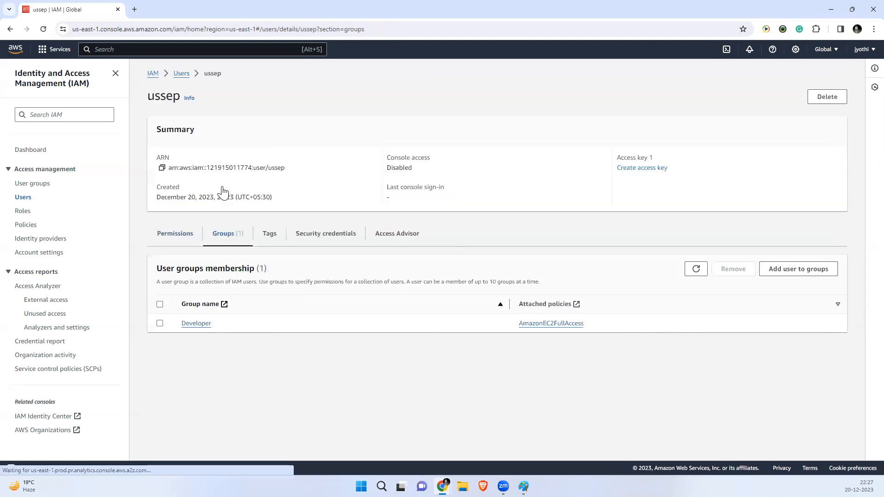
{"action": "left_click", "coordinate": [180, 78]}
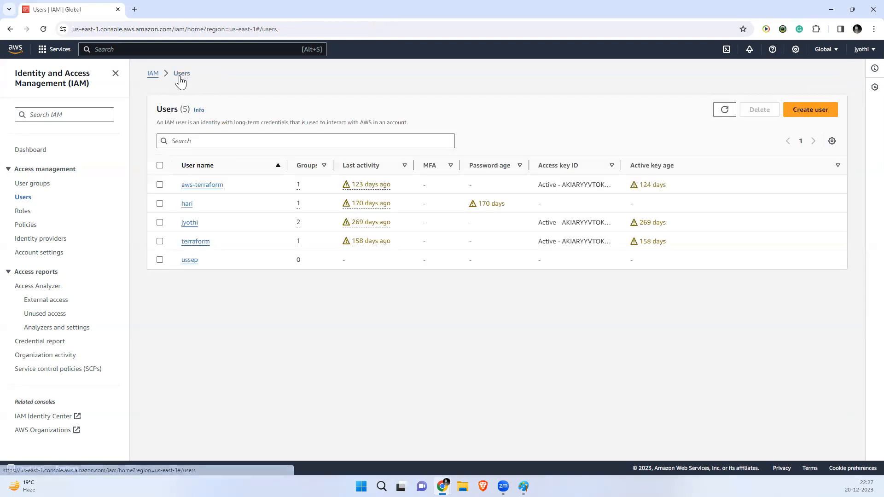
Step: Open ussep's details and look at the add-permissions and access key options
{"action": "left_click", "coordinate": [189, 260]}
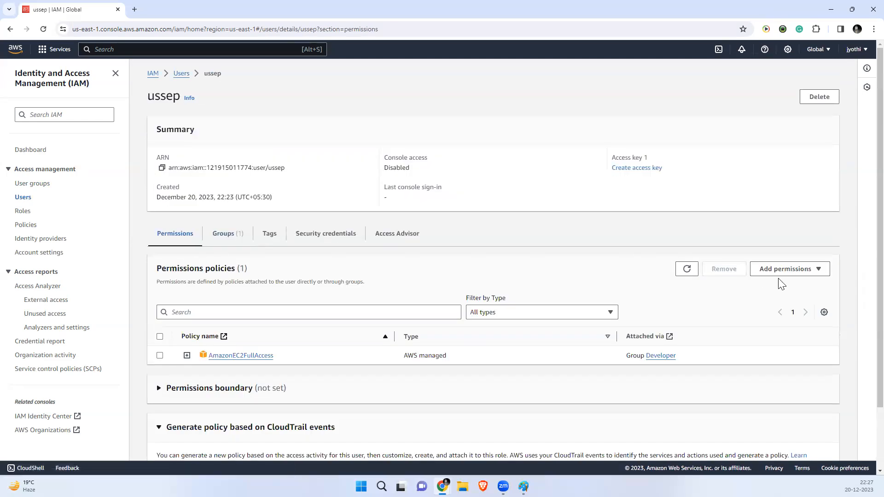
{"action": "left_click", "coordinate": [810, 273]}
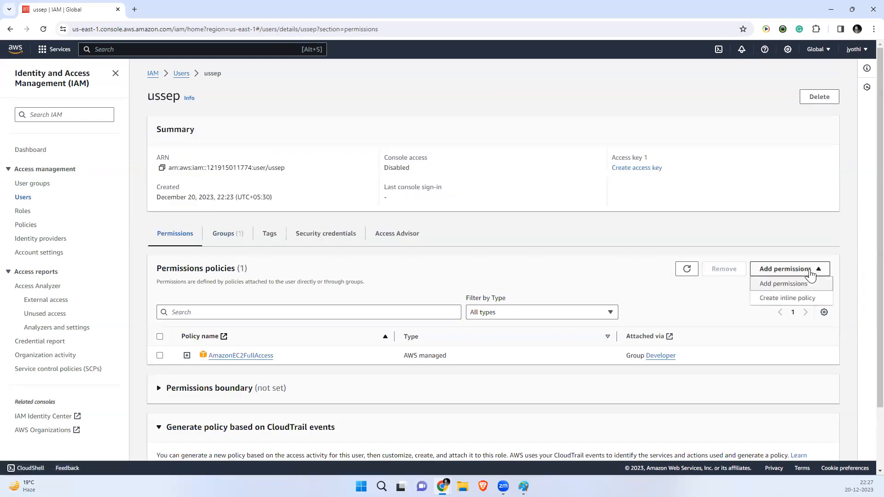
{"action": "left_click", "coordinate": [756, 225]}
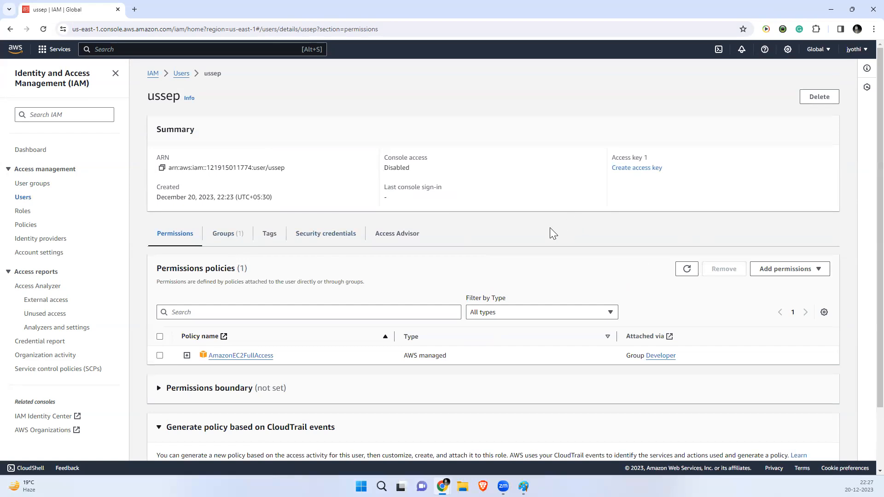
{"action": "left_click", "coordinate": [626, 168]}
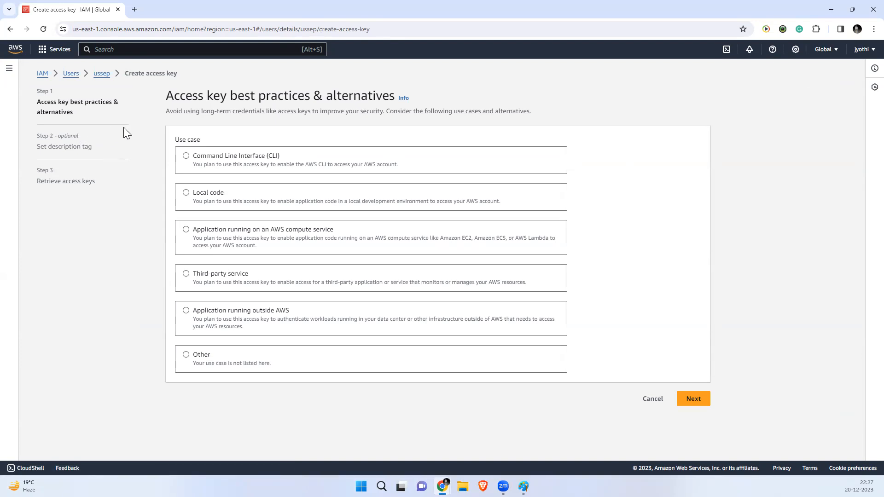
Step: Review ussep's permissions boundary section, then show the Security credentials tab
{"action": "left_click", "coordinate": [101, 76]}
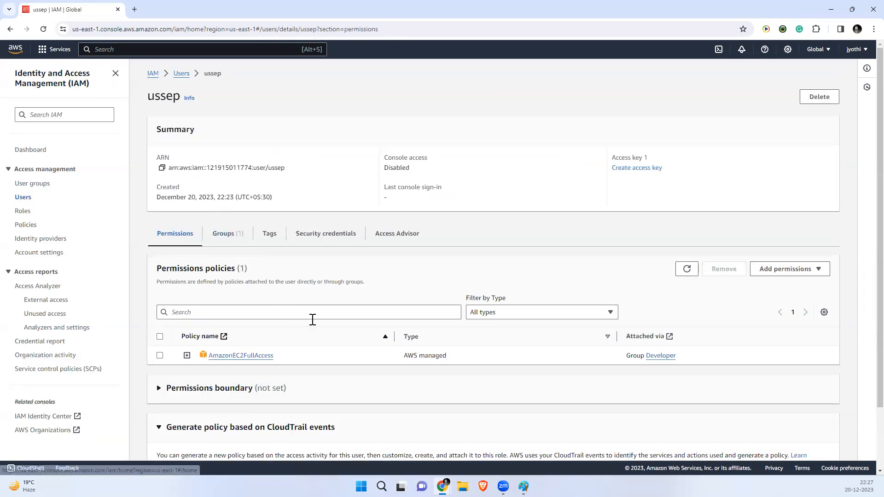
{"action": "scroll", "coordinate": [325, 325], "scroll_direction": "down", "scroll_amount": 2}
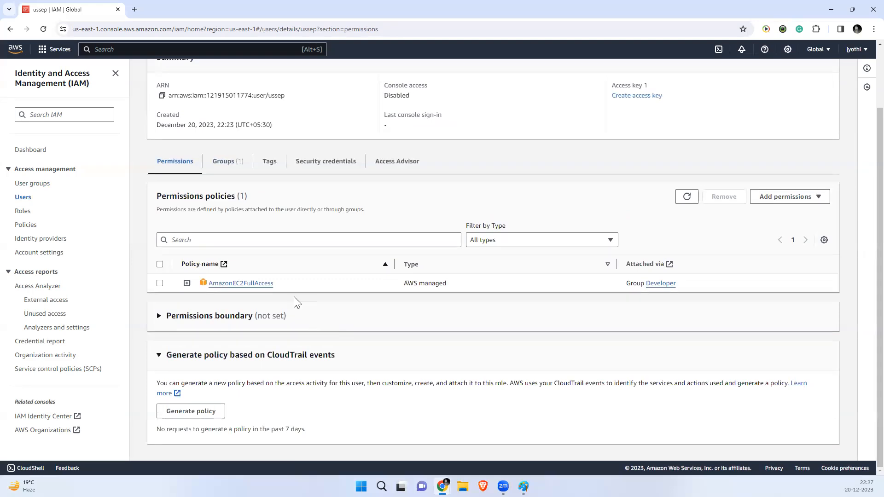
{"action": "left_click", "coordinate": [164, 319]}
{"action": "left_click", "coordinate": [180, 366]}
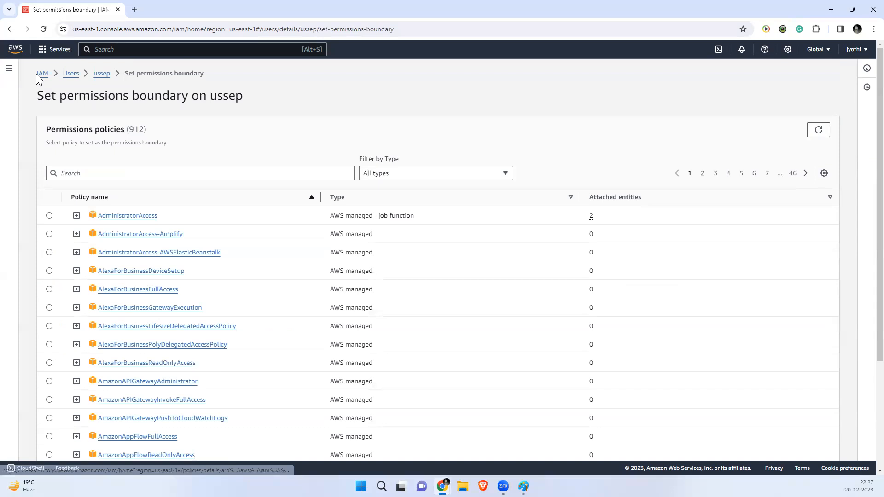
{"action": "left_click", "coordinate": [10, 29]}
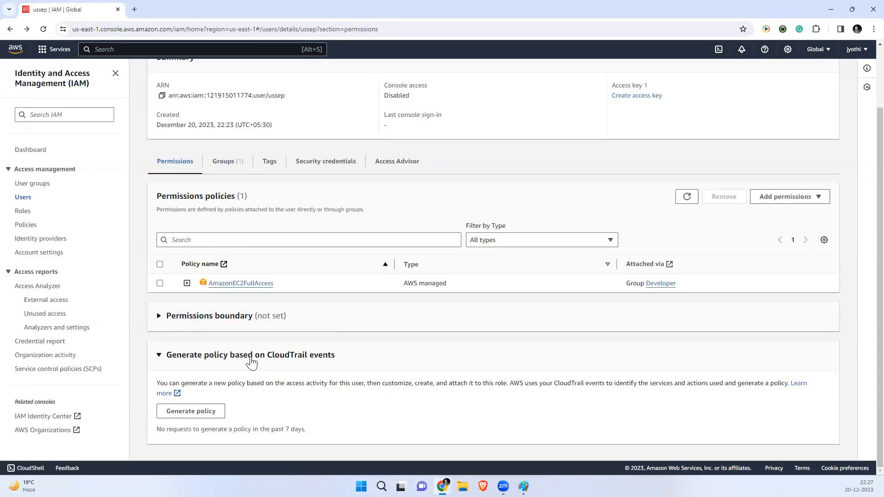
{"action": "scroll", "coordinate": [251, 362], "scroll_direction": "up", "scroll_amount": 2}
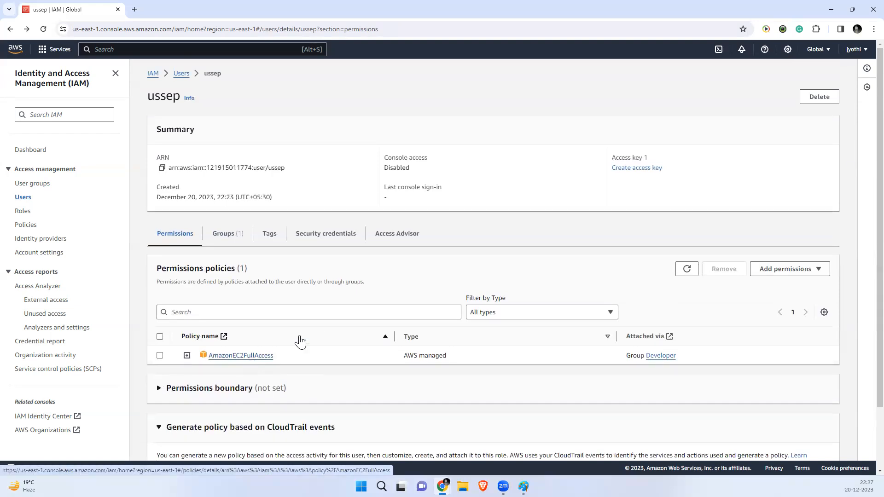
{"action": "left_click", "coordinate": [335, 236]}
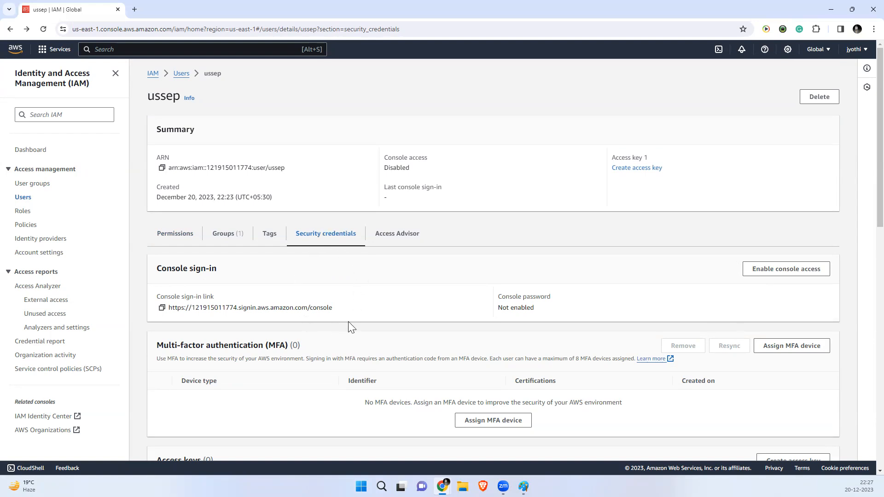
Step: Enable console access for ussep with a custom password, shown in plain text
{"action": "scroll", "coordinate": [321, 370], "scroll_direction": "down", "scroll_amount": 5}
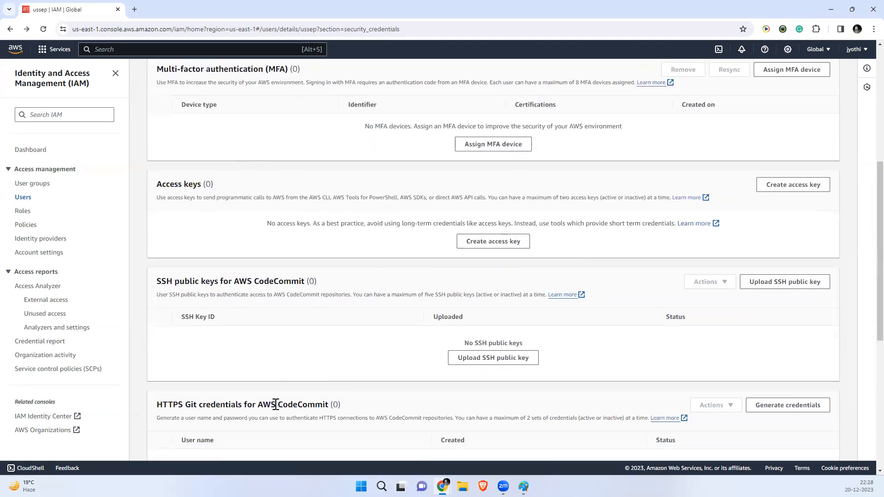
{"action": "scroll", "coordinate": [275, 405], "scroll_direction": "down", "scroll_amount": 6}
{"action": "scroll", "coordinate": [266, 392], "scroll_direction": "up", "scroll_amount": 6}
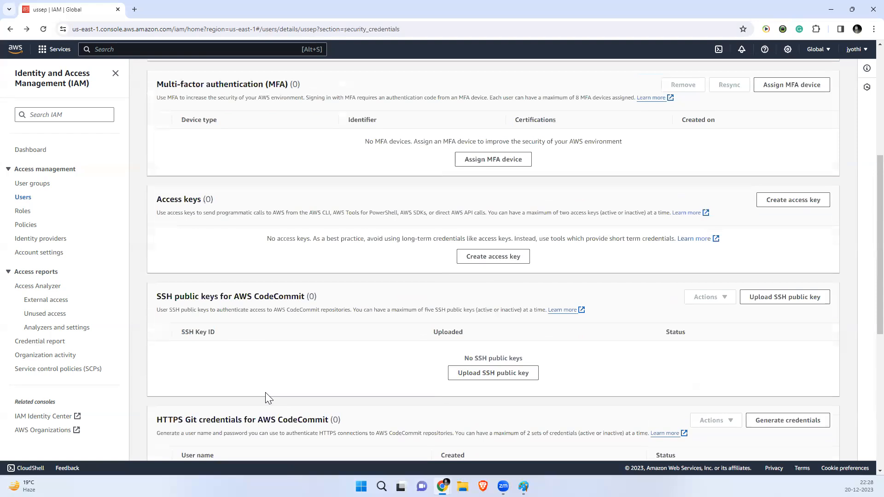
{"action": "scroll", "coordinate": [265, 392], "scroll_direction": "up", "scroll_amount": 5}
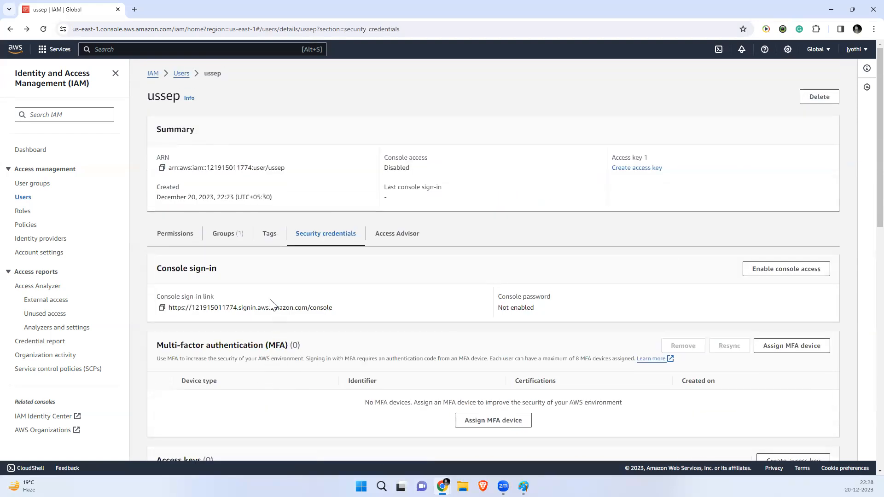
{"action": "left_click", "coordinate": [776, 271]}
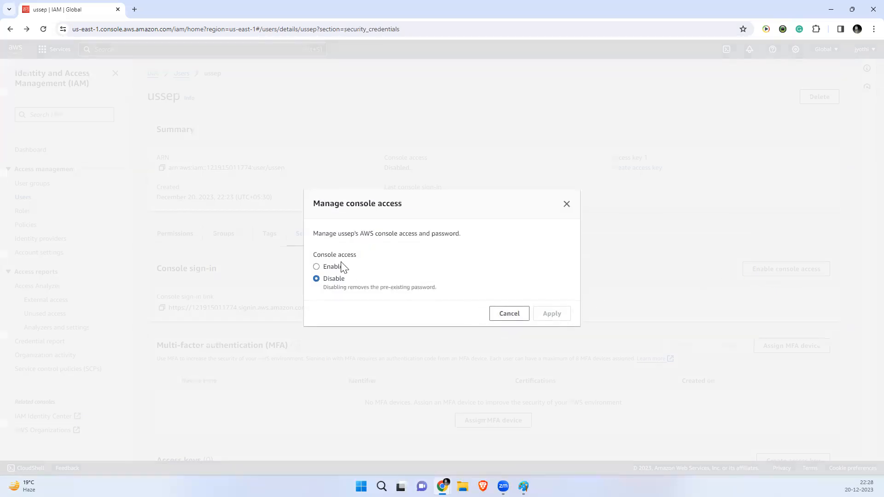
{"action": "left_click", "coordinate": [320, 267]}
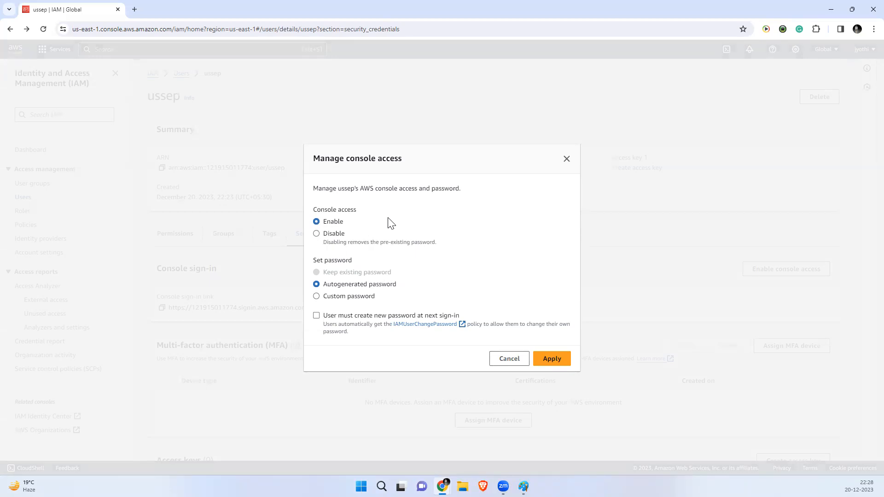
{"action": "left_click", "coordinate": [316, 297]}
{"action": "left_click", "coordinate": [351, 278]}
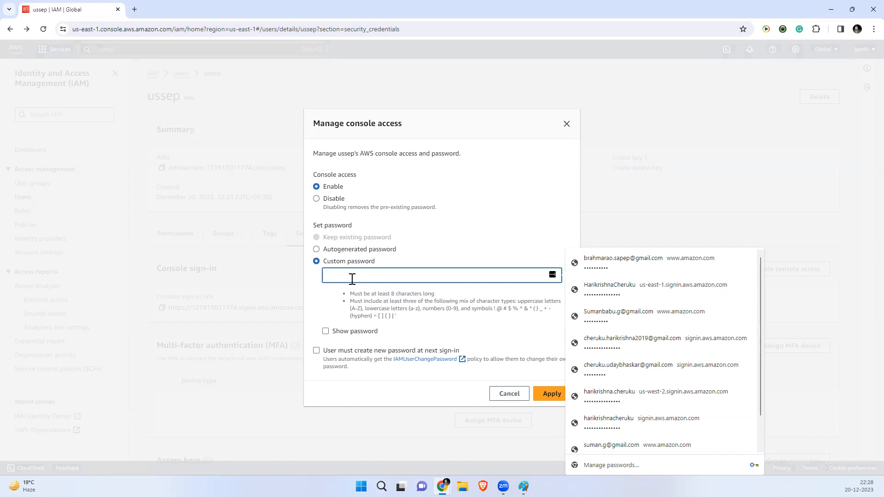
{"action": "type", "text": "••"}
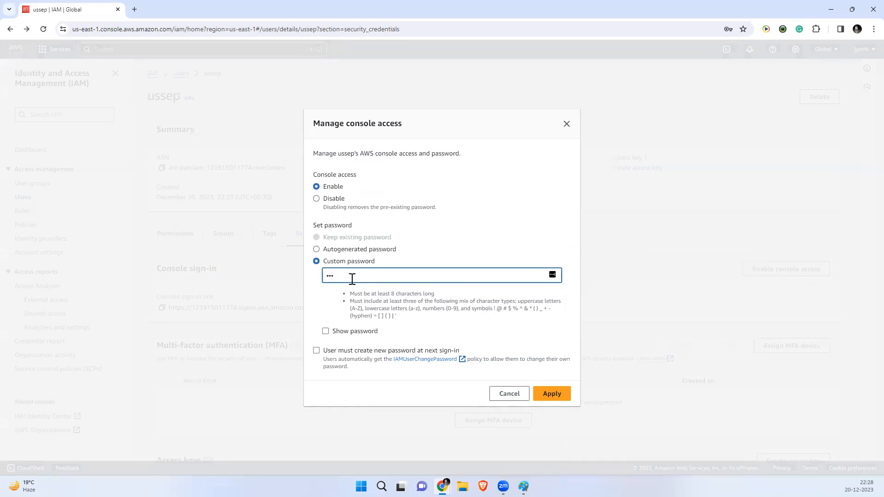
{"action": "key", "text": "BackSpace"}
{"action": "key", "text": "BackSpace"}
{"action": "key", "text": "BackSpace"}
{"action": "type", "text": "•••"}
{"action": "left_click", "coordinate": [325, 331]}
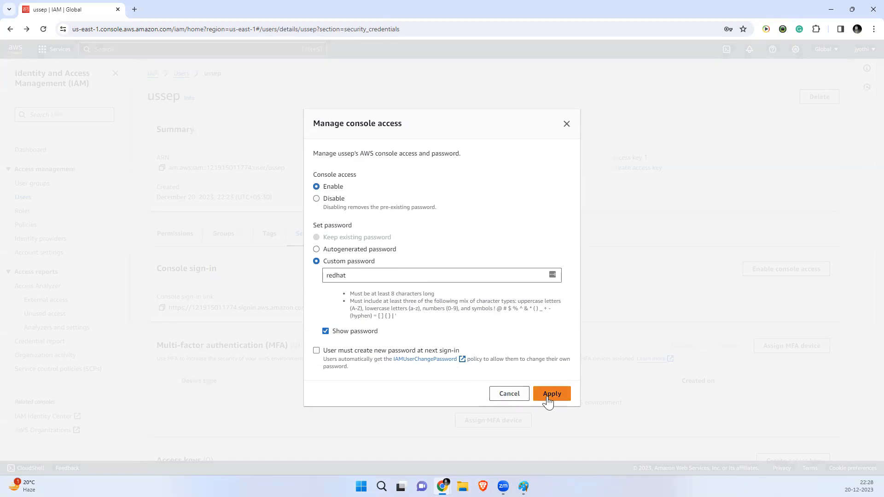
{"action": "left_click_drag", "start_coordinate": [354, 275], "coordinate": [324, 268]}
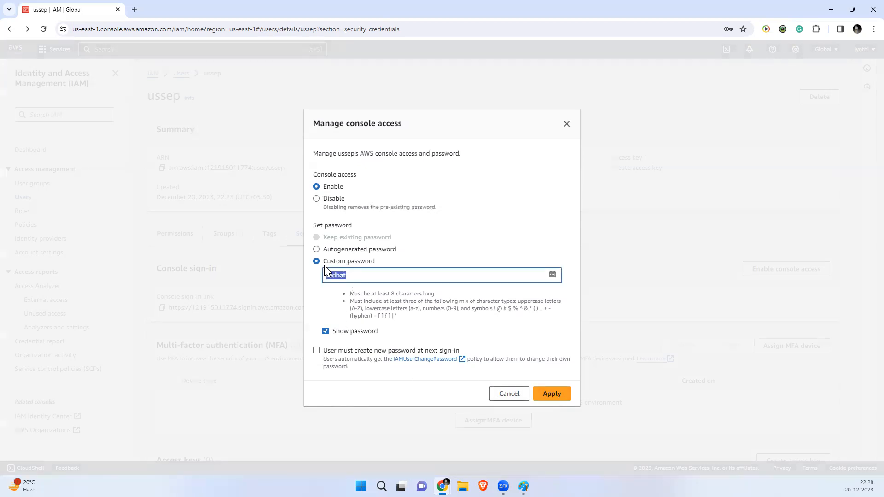
Step: Turn off the new-password-at-sign-in requirement and try applying the settings
{"action": "left_click", "coordinate": [316, 352]}
{"action": "left_click", "coordinate": [317, 352]}
{"action": "left_click_drag", "start_coordinate": [460, 351], "coordinate": [337, 350]}
{"action": "left_click", "coordinate": [316, 351]}
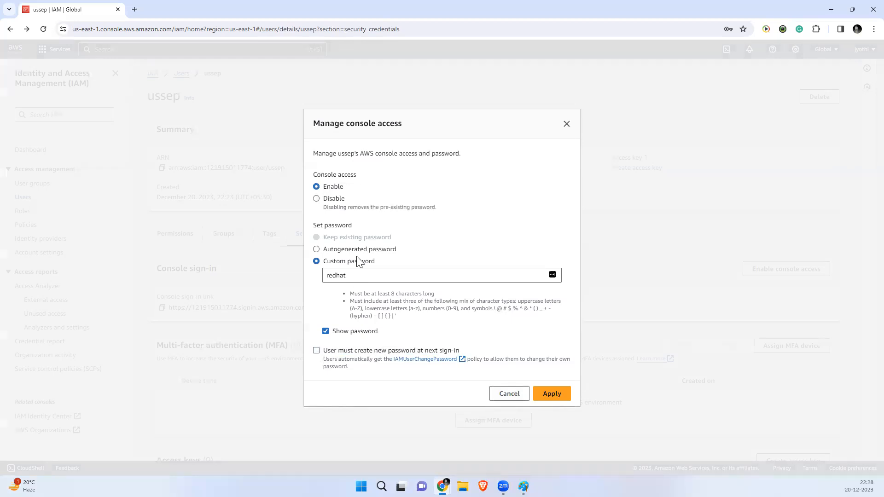
{"action": "left_click", "coordinate": [552, 395]}
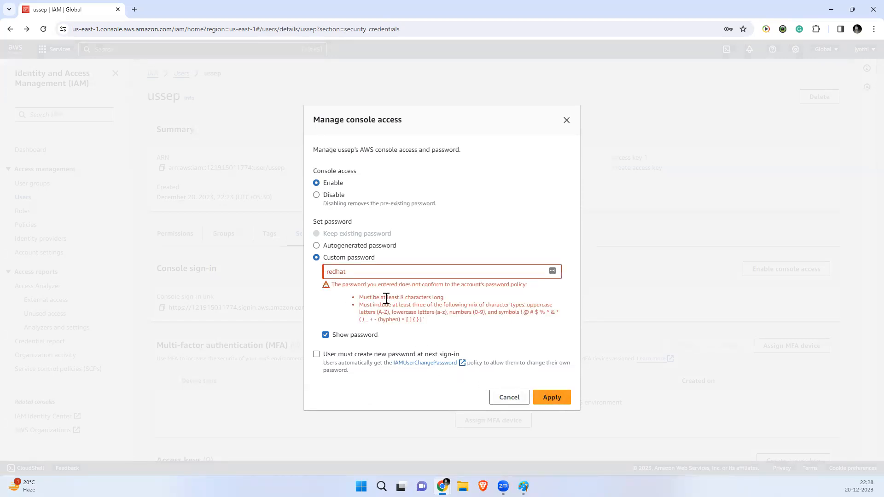
Step: Make the password policy-compliant by appending 123 and capitalizing its first letter, then apply
{"action": "left_click", "coordinate": [354, 271]}
{"action": "type", "text": "1"}
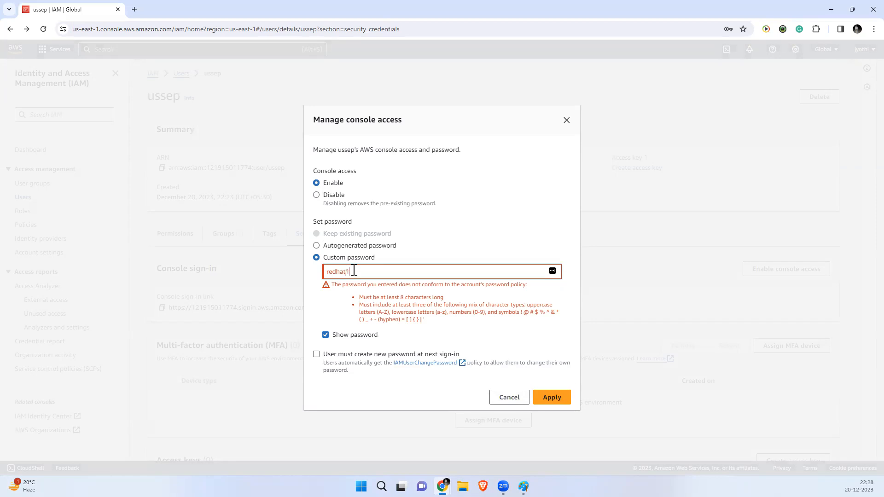
{"action": "type", "text": "23"}
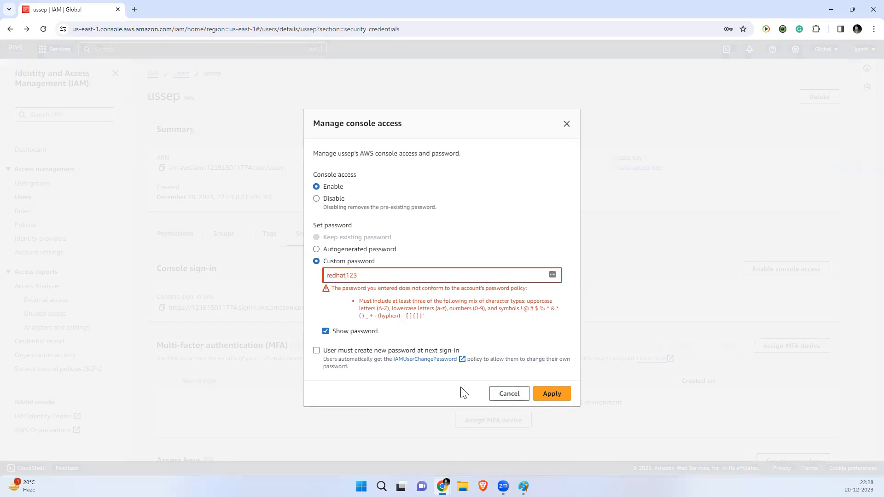
{"action": "left_click", "coordinate": [548, 397]}
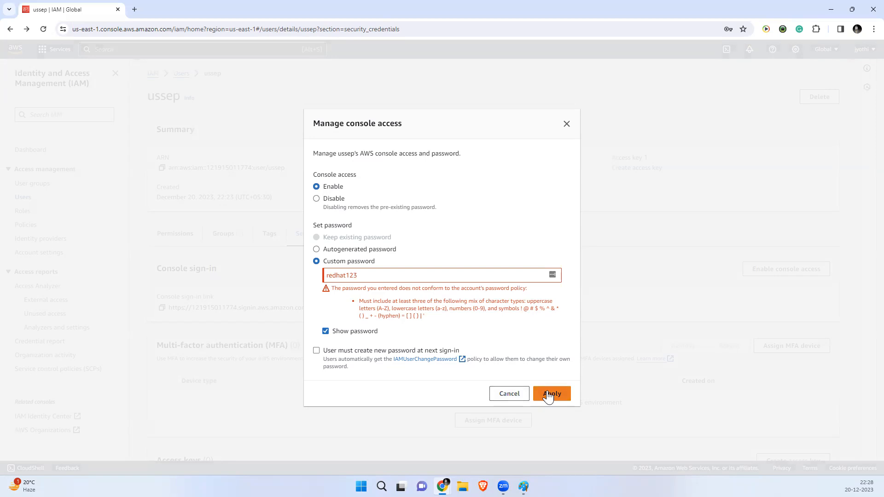
{"action": "left_click_drag", "start_coordinate": [398, 312], "coordinate": [401, 312]}
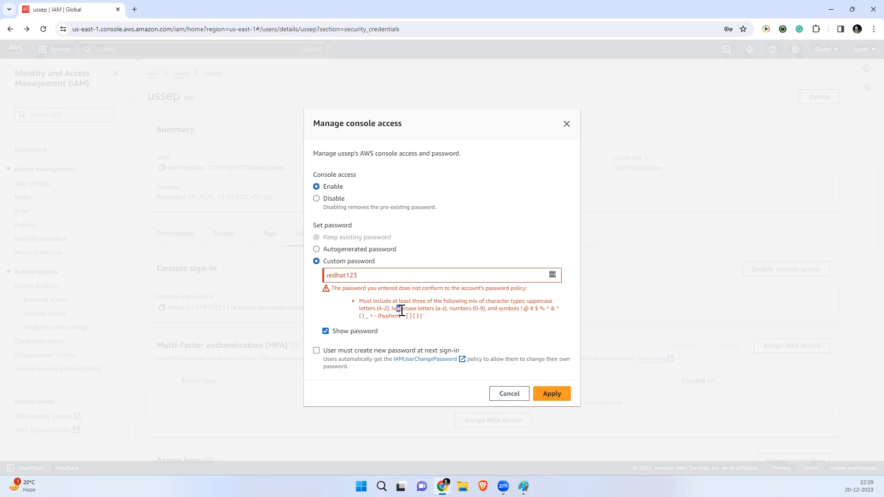
{"action": "left_click", "coordinate": [326, 276]}
{"action": "key", "text": "BackSpace"}
{"action": "type", "text": "R"}
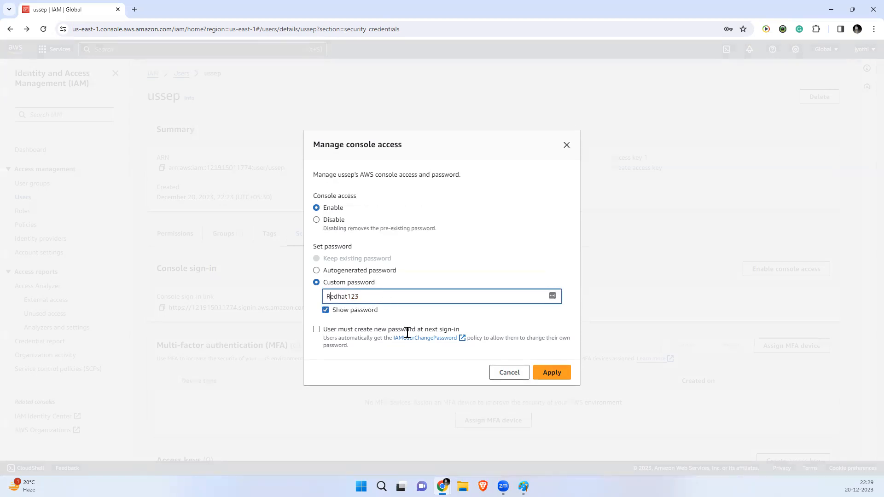
{"action": "left_click", "coordinate": [553, 373]}
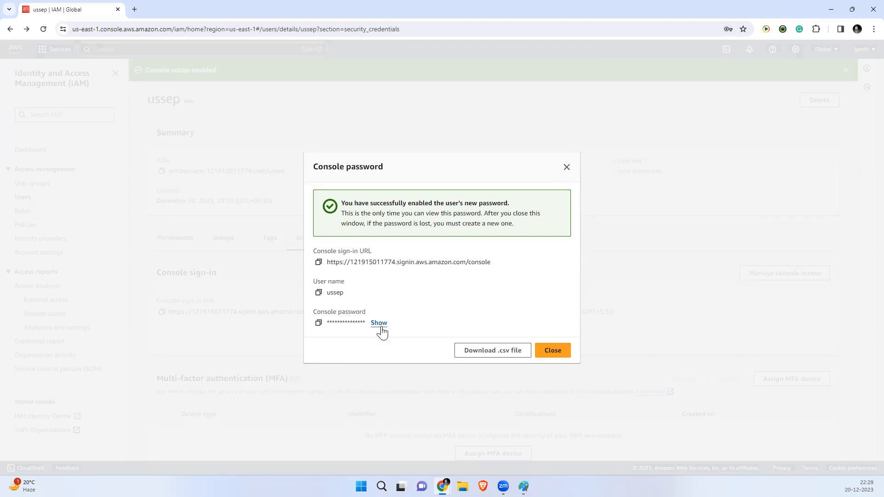
Step: Download ussep's credentials .csv and open it maximized in Excel
{"action": "left_click", "coordinate": [480, 351]}
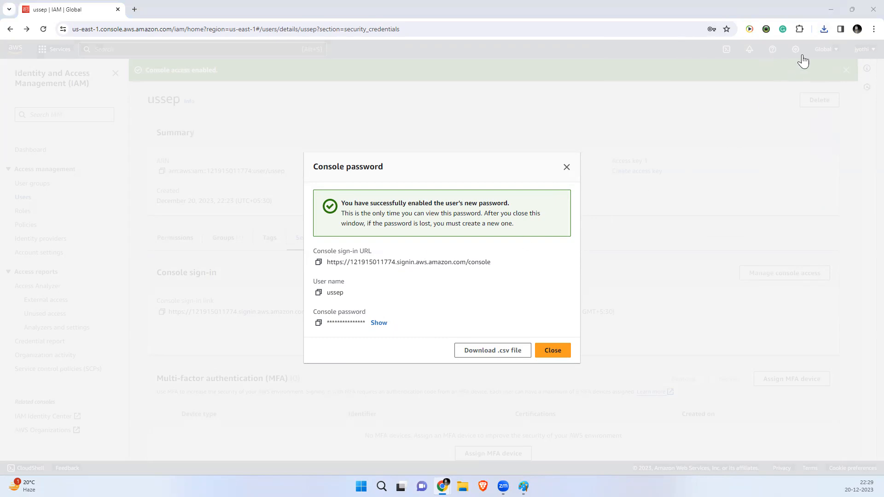
{"action": "left_click", "coordinate": [825, 29]}
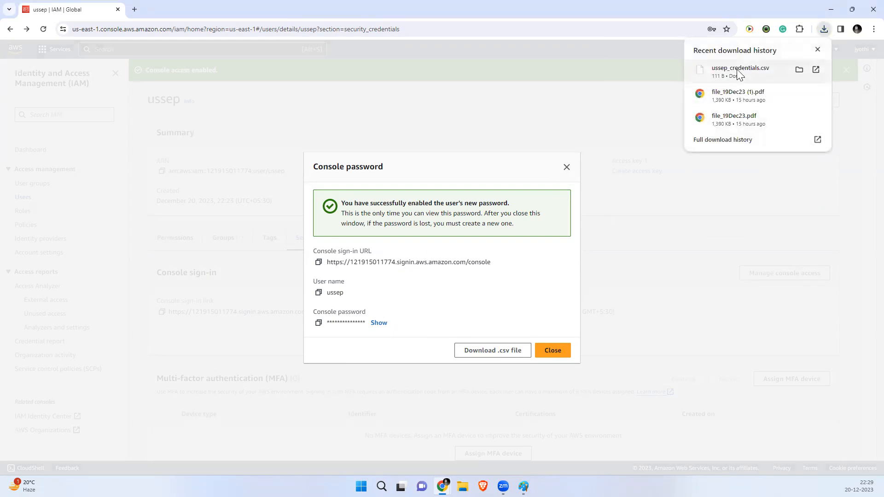
{"action": "left_click", "coordinate": [737, 69]}
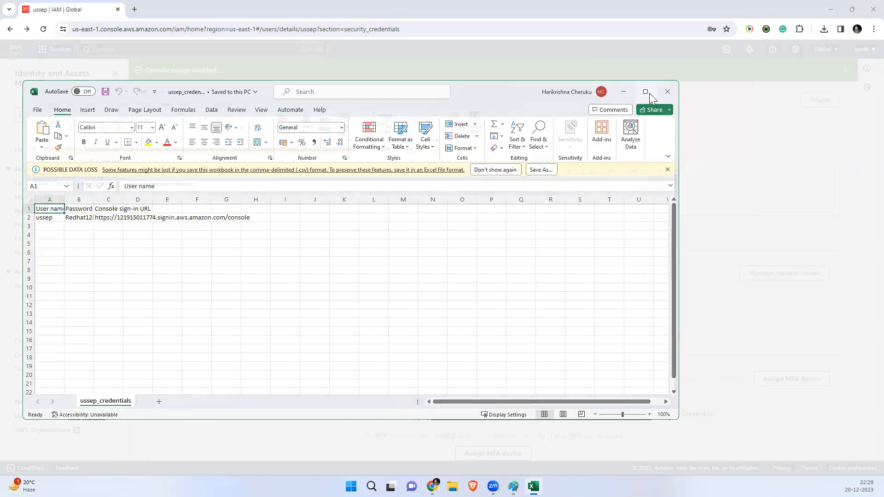
{"action": "left_click", "coordinate": [646, 92]}
Step: Widen columns A and C and copy the console sign-in URL from C2
{"action": "left_click", "coordinate": [87, 178]}
{"action": "left_click_drag", "start_coordinate": [41, 119], "coordinate": [308, 120]}
{"action": "left_click", "coordinate": [382, 233]}
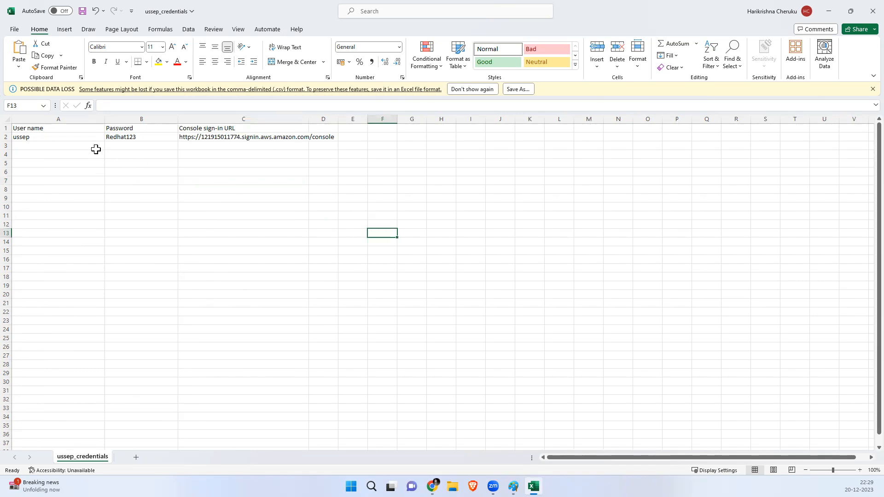
{"action": "left_click", "coordinate": [217, 134]}
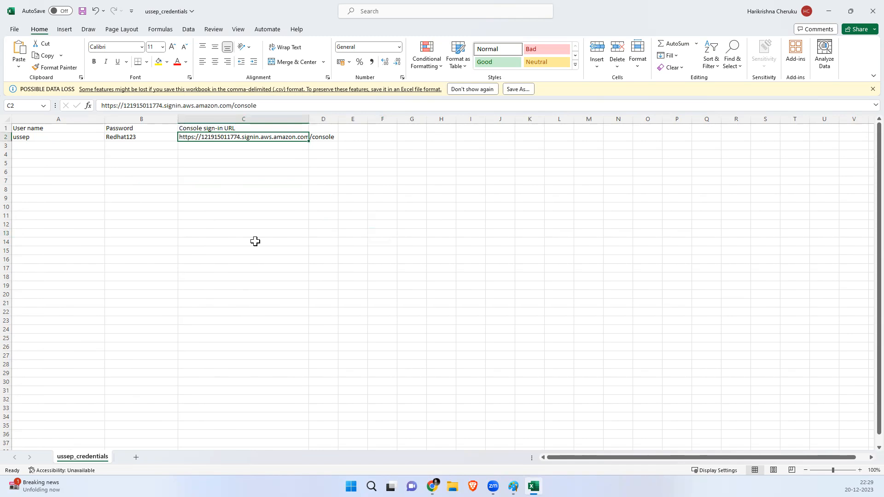
{"action": "left_click_drag", "start_coordinate": [309, 119], "coordinate": [371, 118]}
{"action": "left_click", "coordinate": [314, 189]}
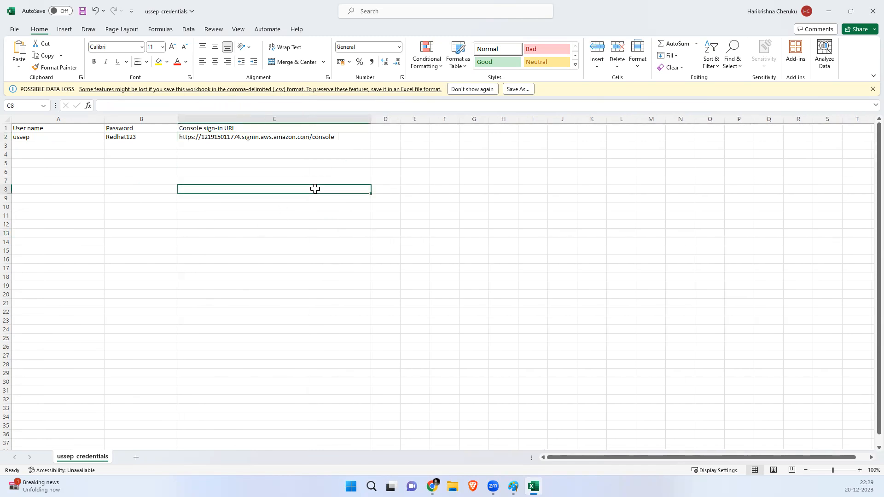
{"action": "left_click", "coordinate": [278, 138]}
{"action": "key", "text": "ctrl+c"}
{"action": "left_click", "coordinate": [431, 486]}
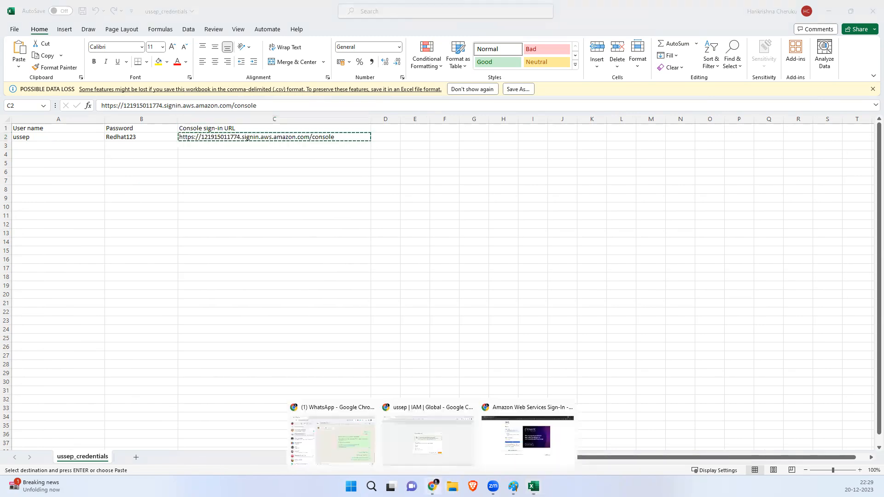
{"action": "left_click", "coordinate": [525, 435]}
Step: Paste the copied console sign-in URL into the browser to reach the IAM user sign-in page
{"action": "left_click", "coordinate": [262, 32]}
{"action": "key", "text": "ctrl+v"}
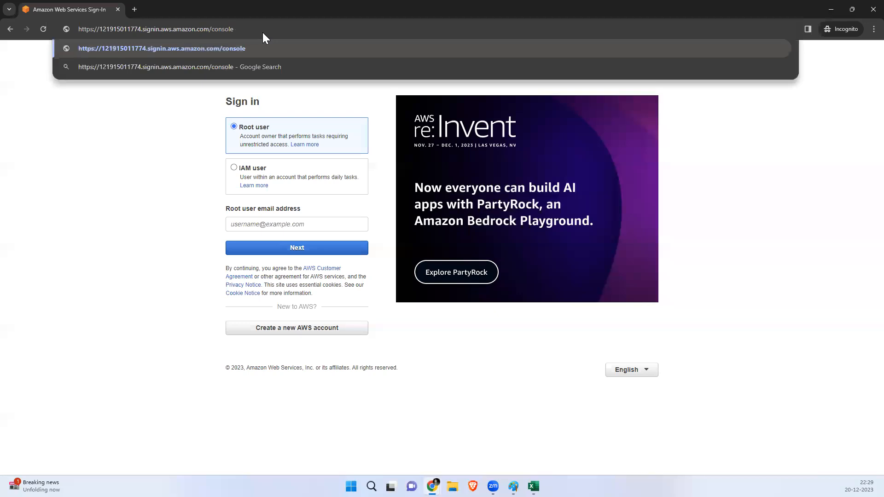
{"action": "key", "text": "Return"}
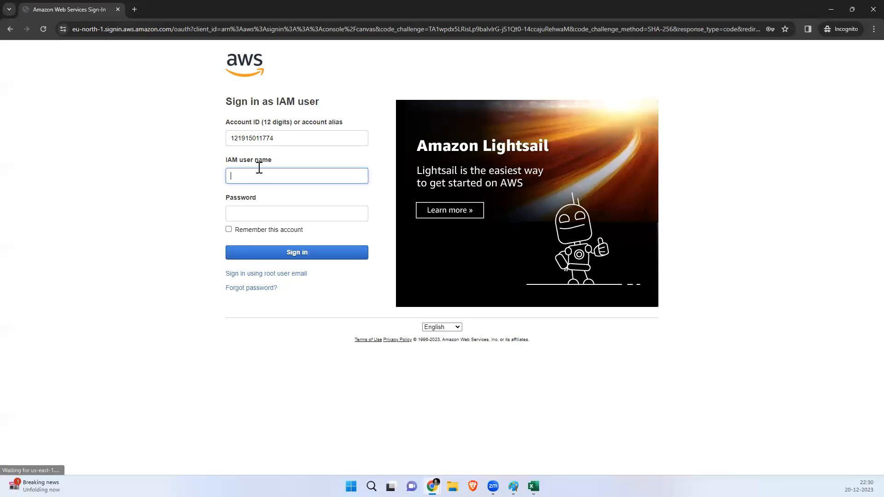
{"action": "left_click_drag", "start_coordinate": [233, 102], "coordinate": [325, 104]}
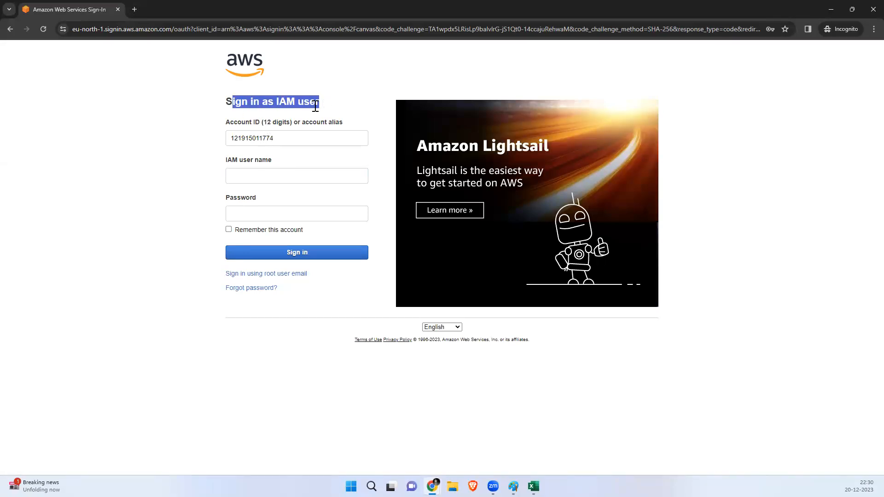
Step: Close ussep's console password confirmation and sign the root account out
{"action": "mouse_move", "coordinate": [432, 487]}
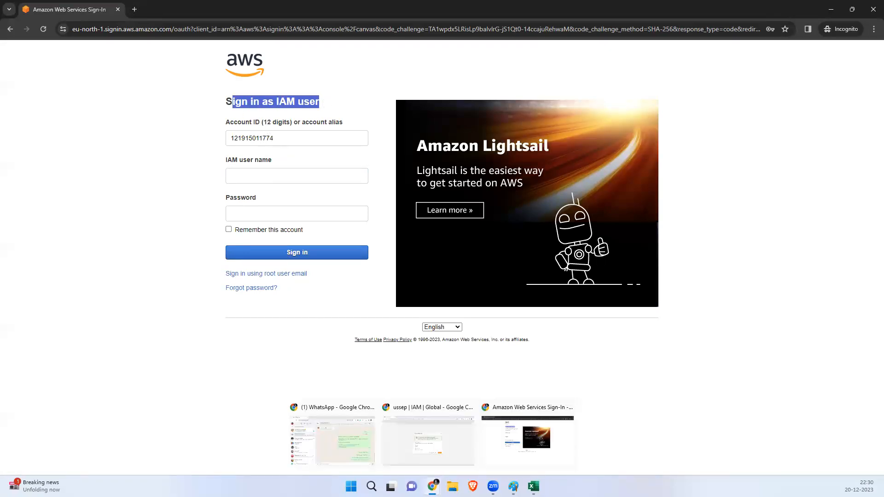
{"action": "left_click", "coordinate": [448, 448]}
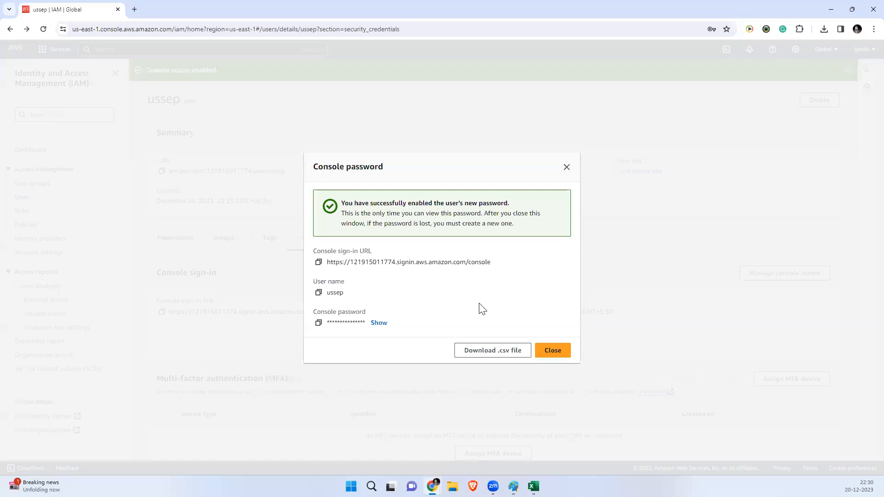
{"action": "left_click", "coordinate": [567, 167]}
{"action": "left_click", "coordinate": [854, 51]}
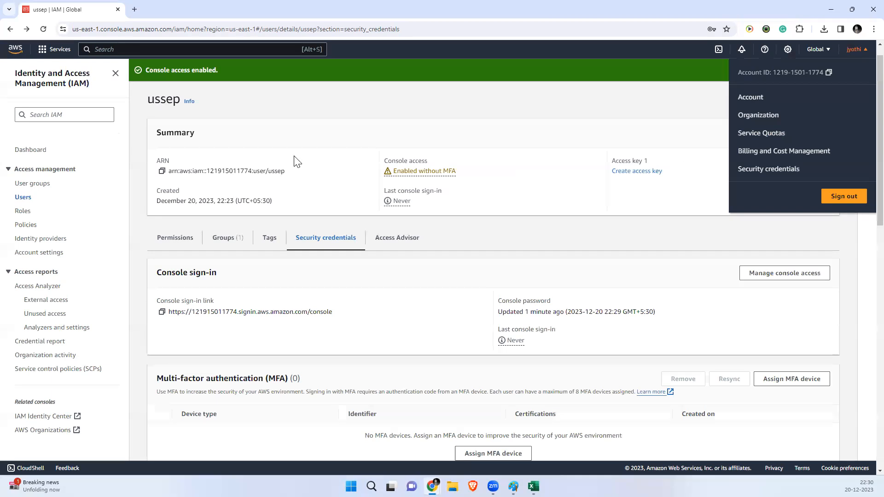
{"action": "left_click", "coordinate": [837, 198]}
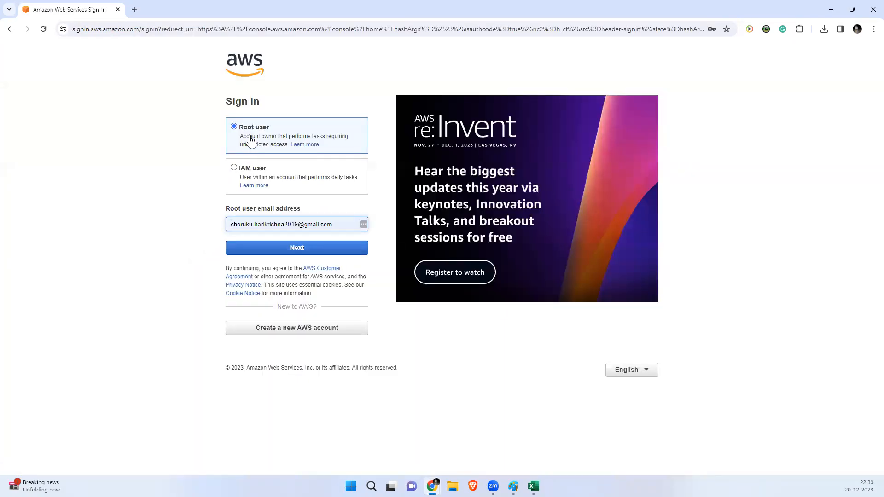
Step: In the incognito window, sign in with IAM user name ussep and its new password
{"action": "mouse_move", "coordinate": [432, 486]}
{"action": "left_click", "coordinate": [529, 437]}
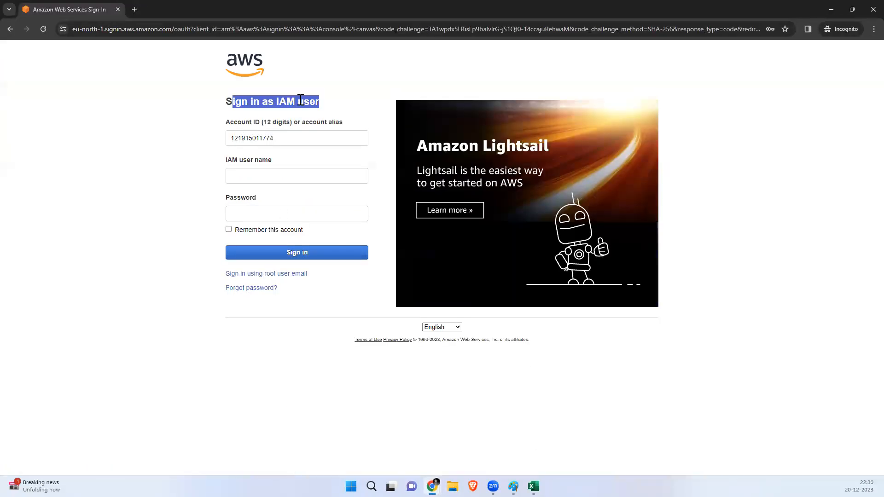
{"action": "left_click", "coordinate": [321, 100]}
{"action": "left_click", "coordinate": [273, 177]}
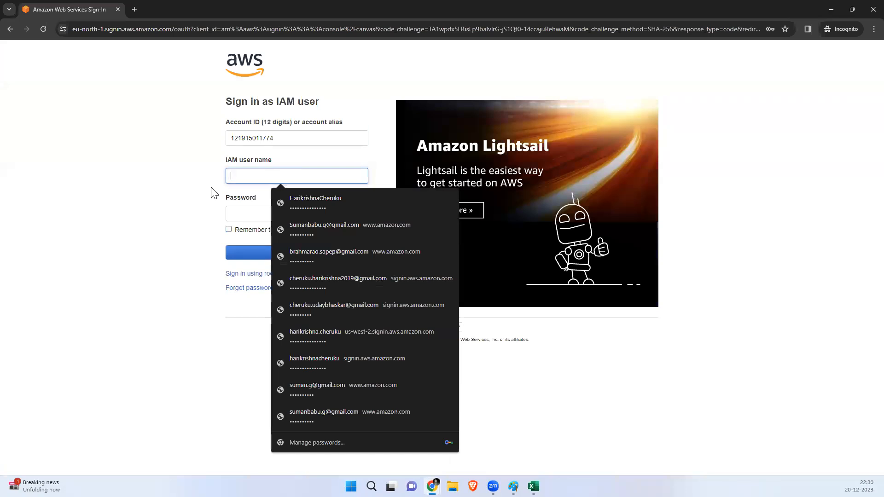
{"action": "type", "text": "sa"}
{"action": "key", "text": "BackSpace"}
{"action": "key", "text": "BackSpace"}
{"action": "type", "text": "ussep"}
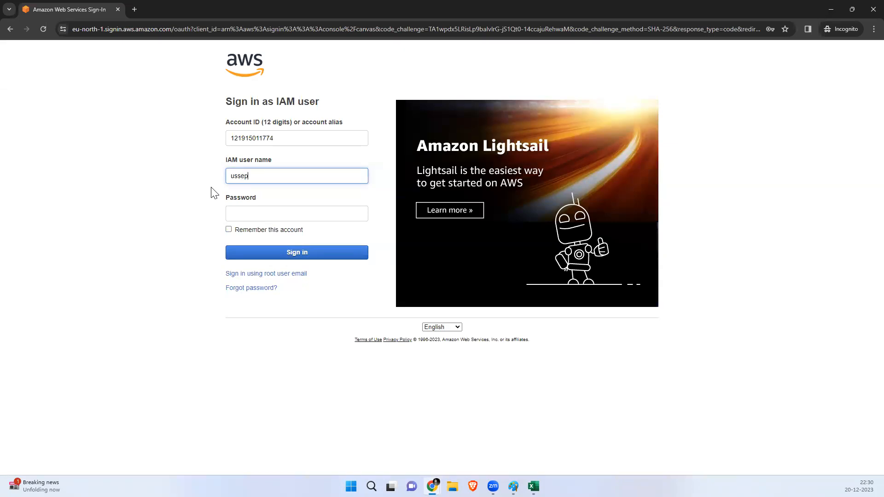
{"action": "left_click", "coordinate": [243, 211]}
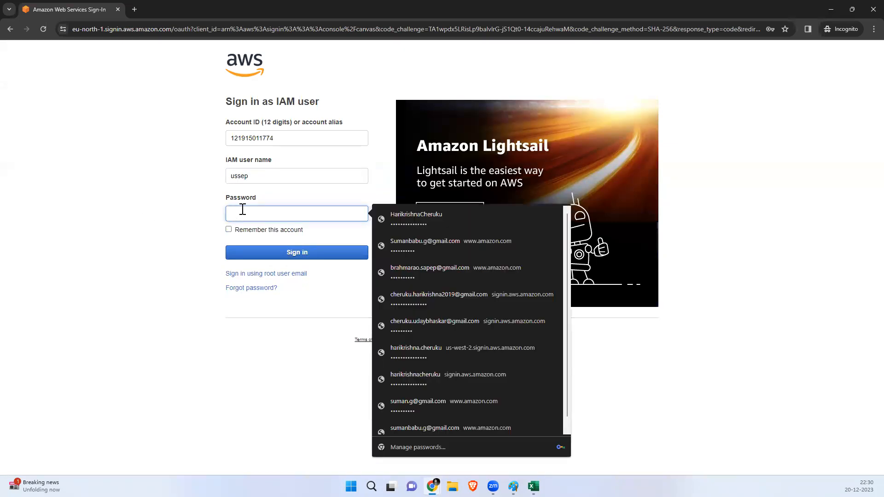
{"action": "type", "text": "•"}
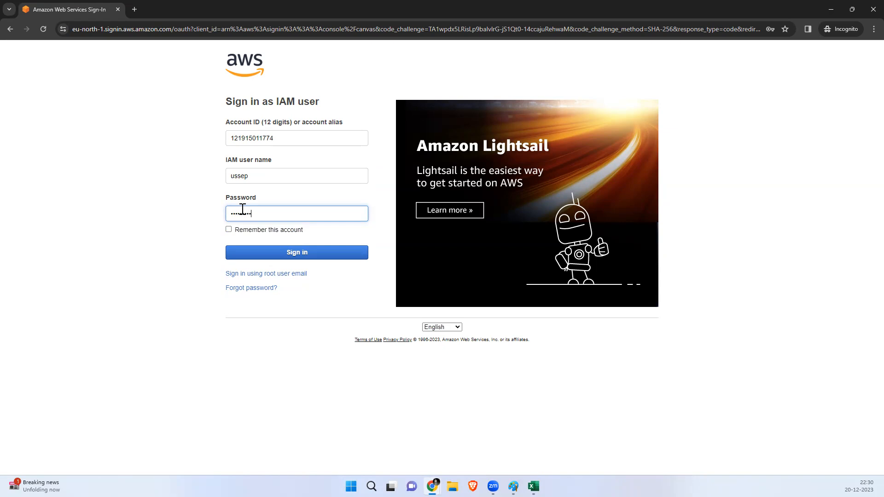
{"action": "left_click", "coordinate": [270, 254]}
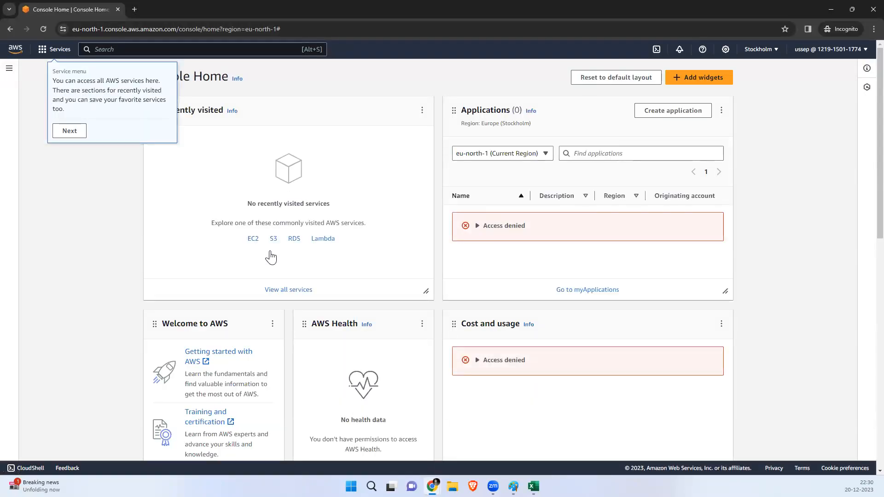
Step: Step through and close all four Console Home welcome tour tips
{"action": "left_click", "coordinate": [64, 132]}
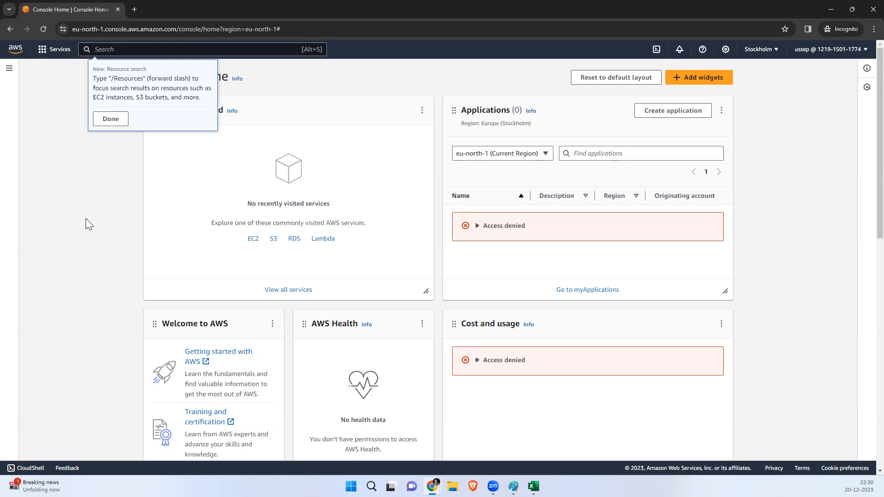
{"action": "left_click", "coordinate": [110, 120]}
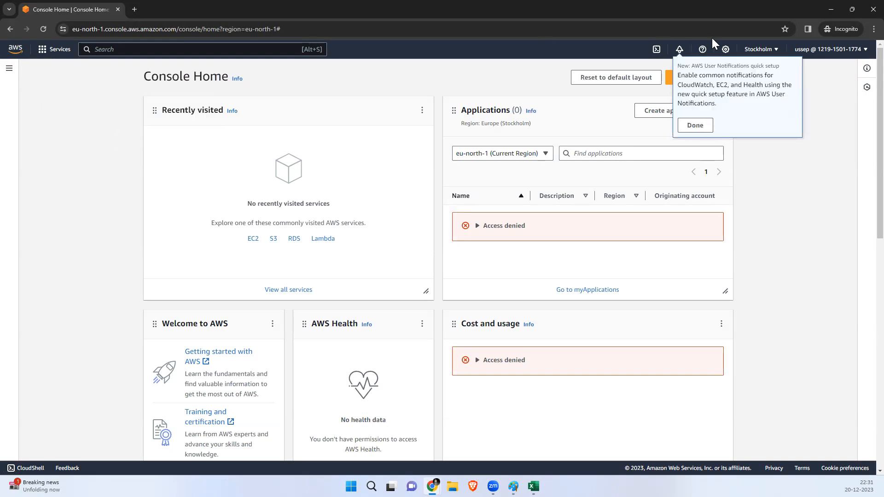
{"action": "left_click", "coordinate": [696, 125]}
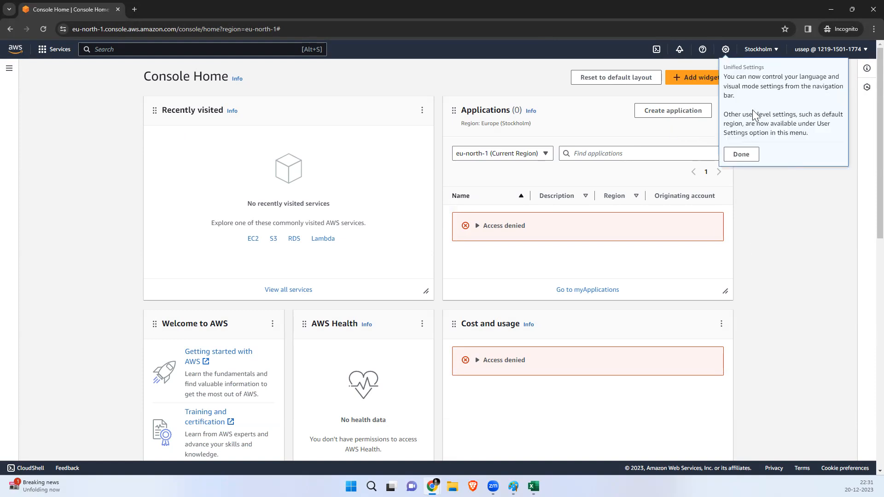
{"action": "left_click", "coordinate": [739, 154]}
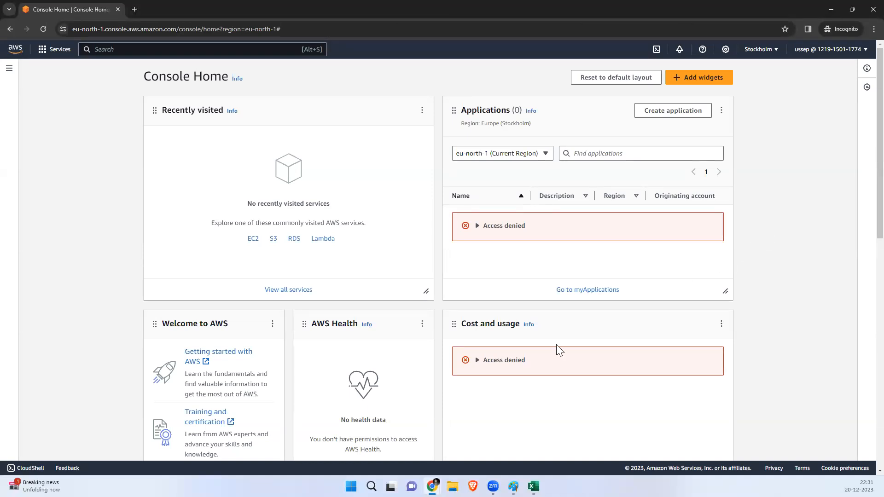
Step: Replace the old root email with the other account's saved email and continue
{"action": "mouse_move", "coordinate": [432, 486]}
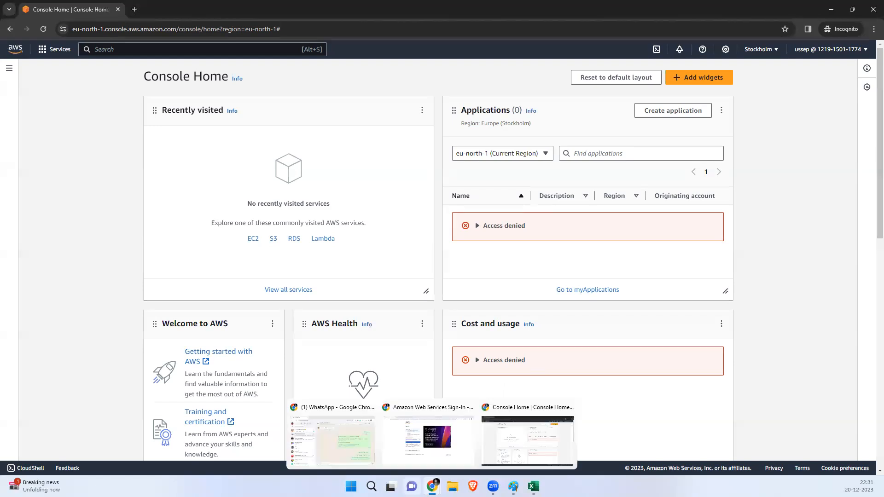
{"action": "left_click", "coordinate": [411, 456]}
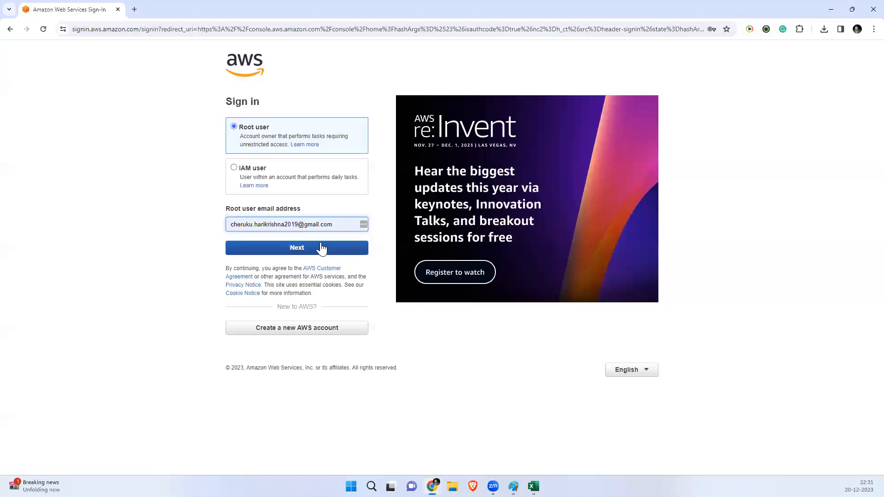
{"action": "left_click_drag", "start_coordinate": [337, 224], "coordinate": [241, 223]}
{"action": "left_click_drag", "start_coordinate": [344, 223], "coordinate": [223, 231]}
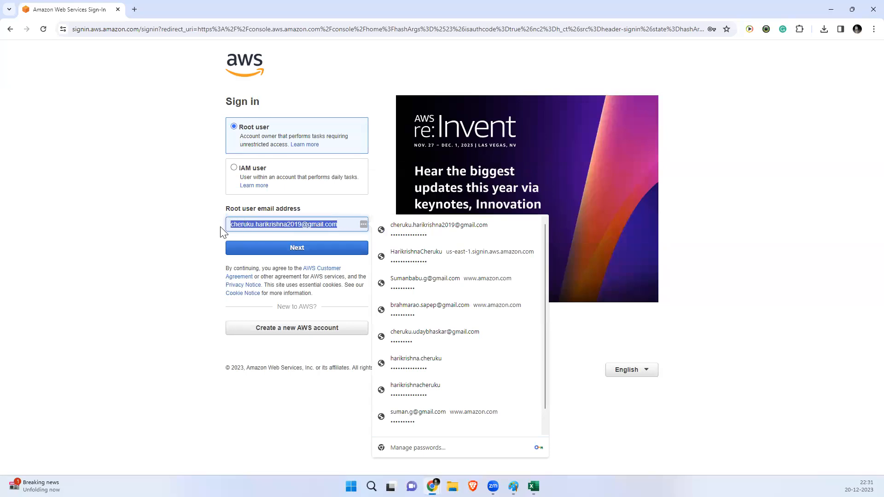
{"action": "key", "text": "BackSpace"}
{"action": "type", "text": "jo"}
{"action": "key", "text": "BackSpace"}
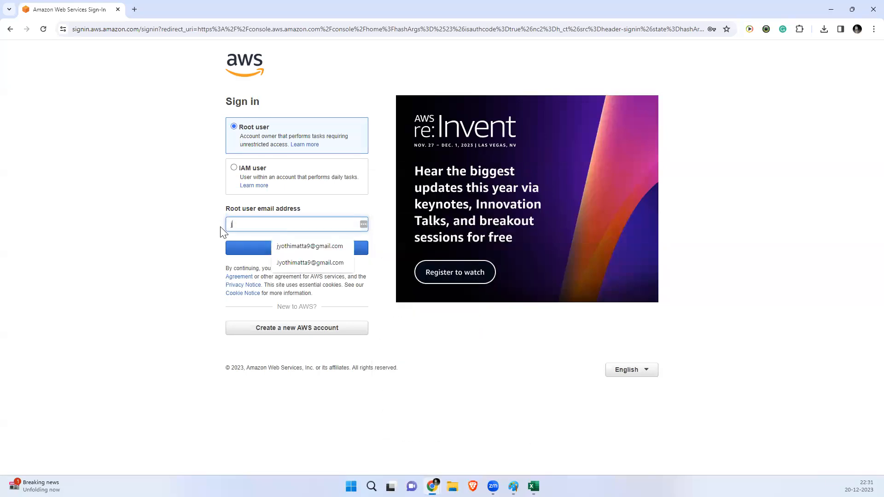
{"action": "left_click", "coordinate": [306, 248]}
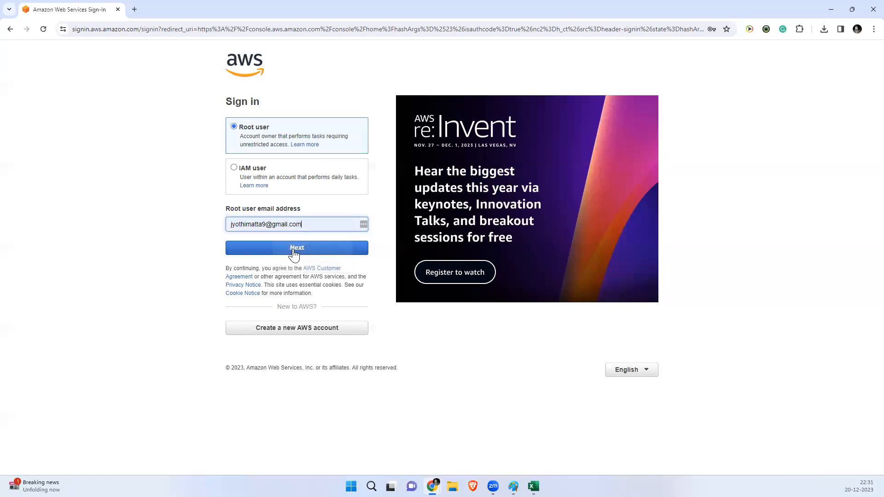
{"action": "left_click", "coordinate": [294, 253]}
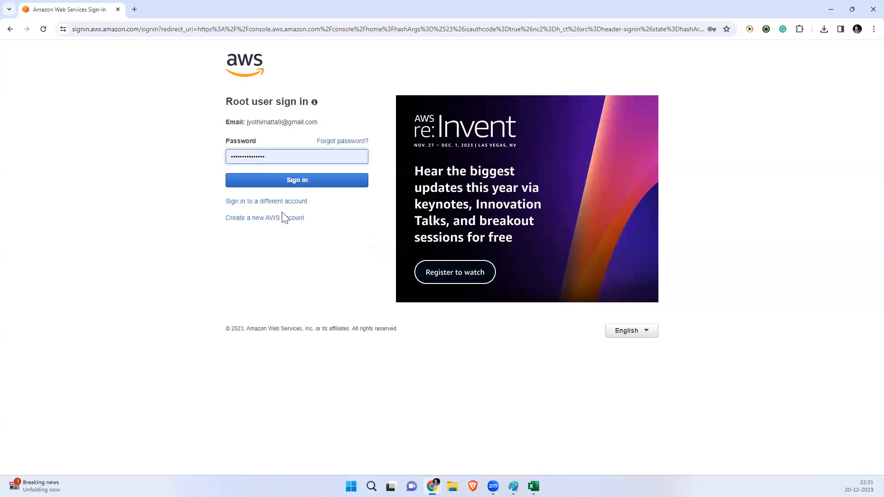
Step: Clear the autofilled password, fill the saved root password, and sign in
{"action": "left_click", "coordinate": [230, 157]}
{"action": "key", "text": "Right"}
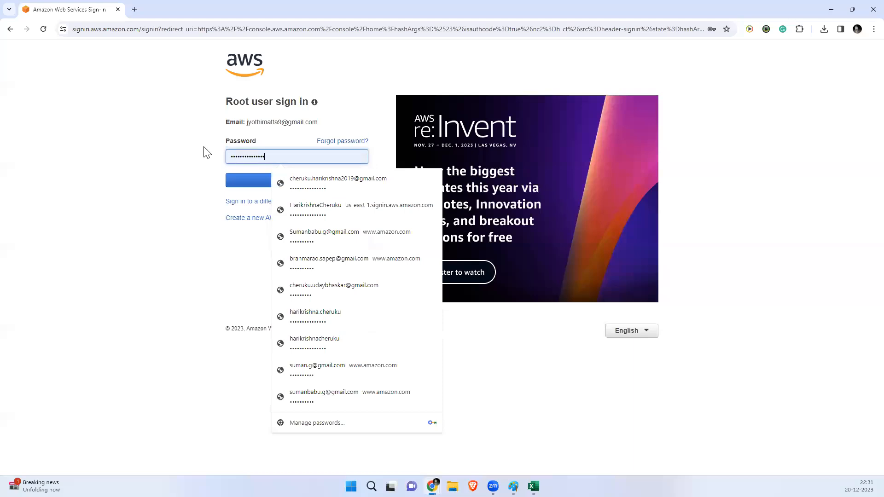
{"action": "key", "text": "BackSpace"}
{"action": "key", "text": "BackSpace"}
{"action": "key", "text": "BackSpace"}
{"action": "key", "text": "BackSpace"}
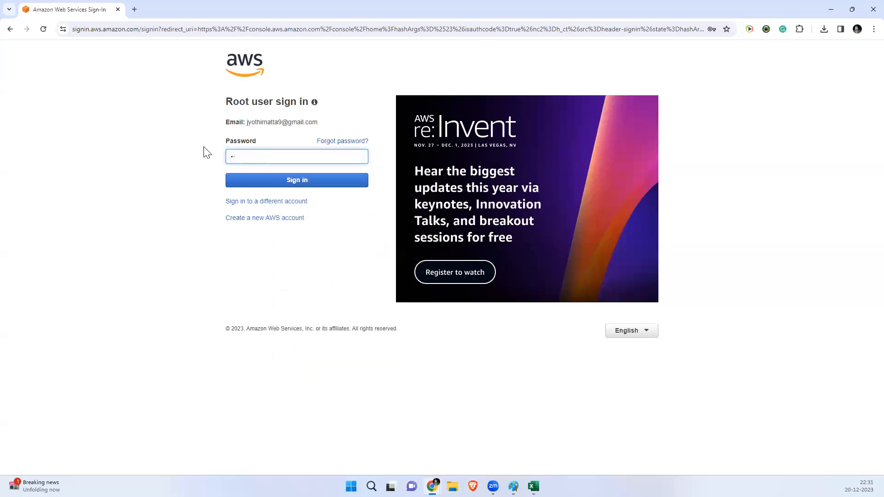
{"action": "key", "text": "BackSpace"}
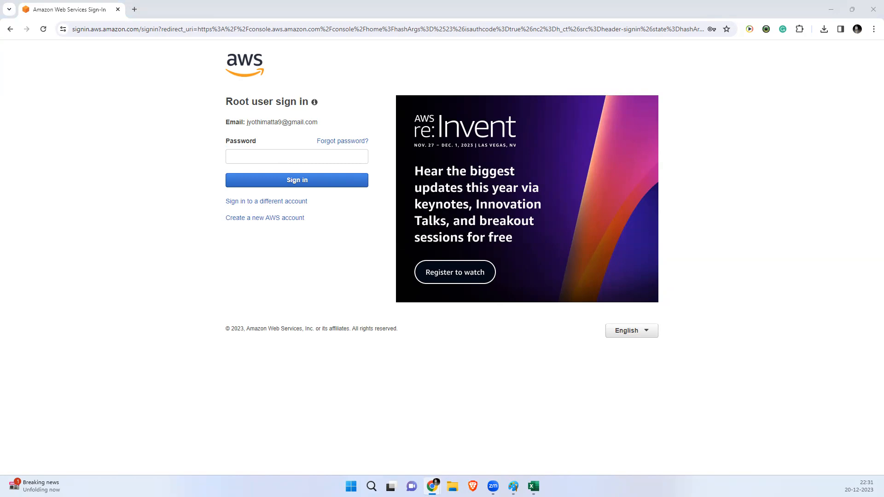
{"action": "left_click", "coordinate": [231, 154]}
{"action": "key", "text": "Down"}
{"action": "key", "text": "Return"}
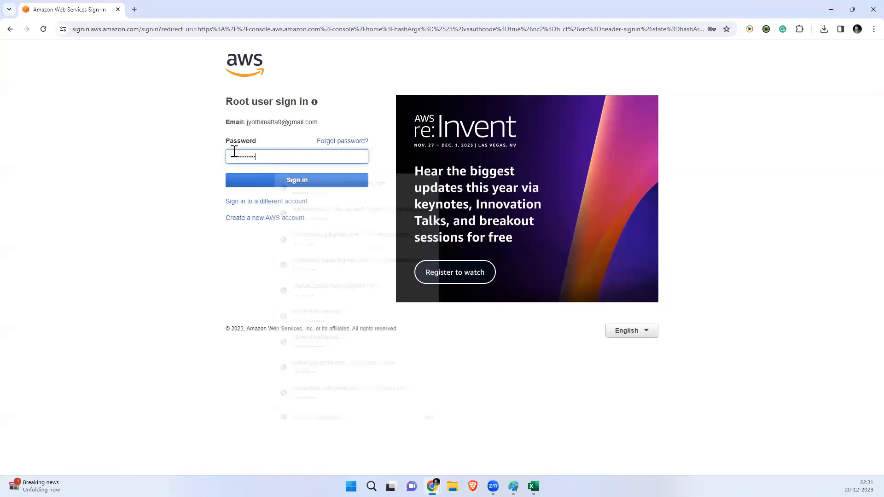
{"action": "left_click", "coordinate": [249, 180]}
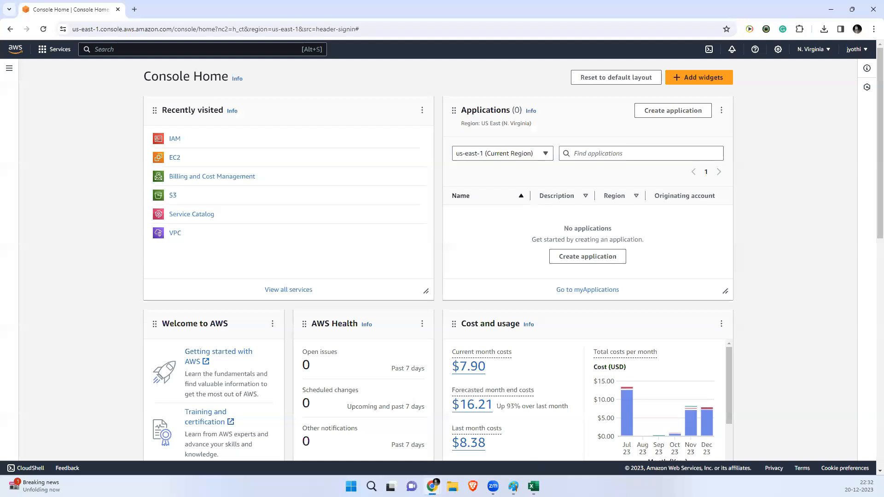
Step: Open ussep's user details in the root IAM console, then minimize Chrome to show the credentials CSV
{"action": "mouse_move", "coordinate": [432, 486]}
{"action": "left_click", "coordinate": [525, 438]}
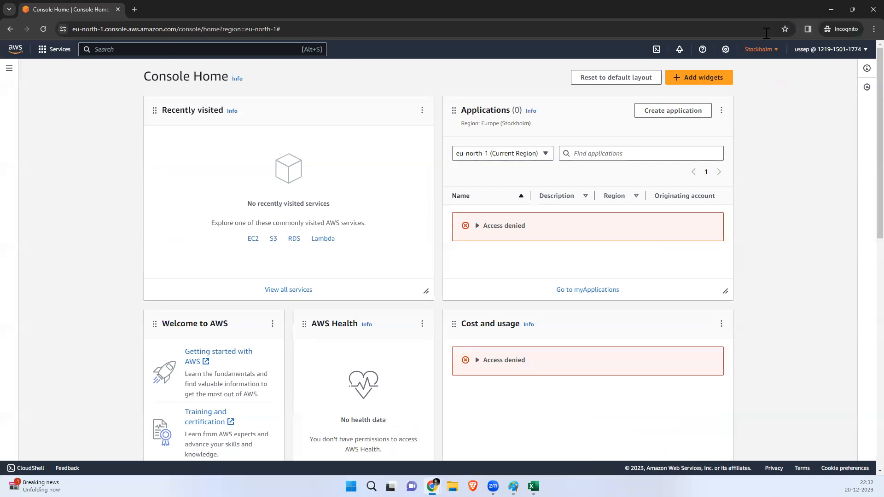
{"action": "left_click", "coordinate": [831, 9]}
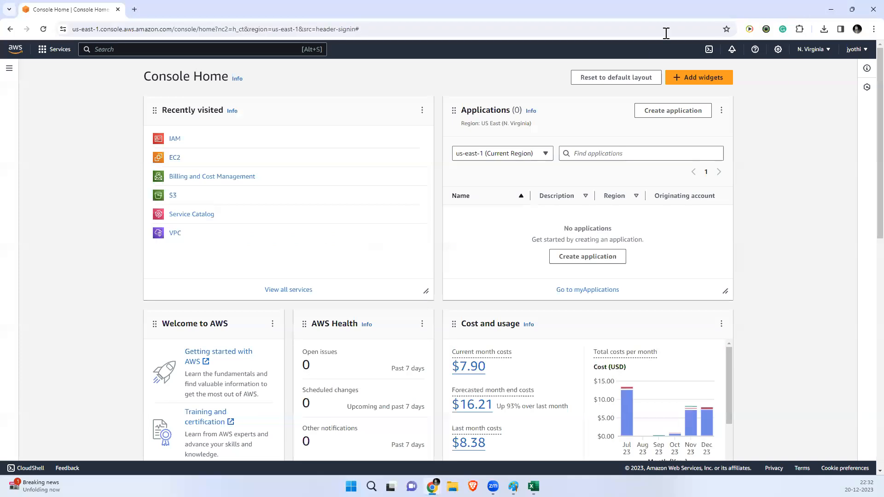
{"action": "left_click", "coordinate": [179, 143]}
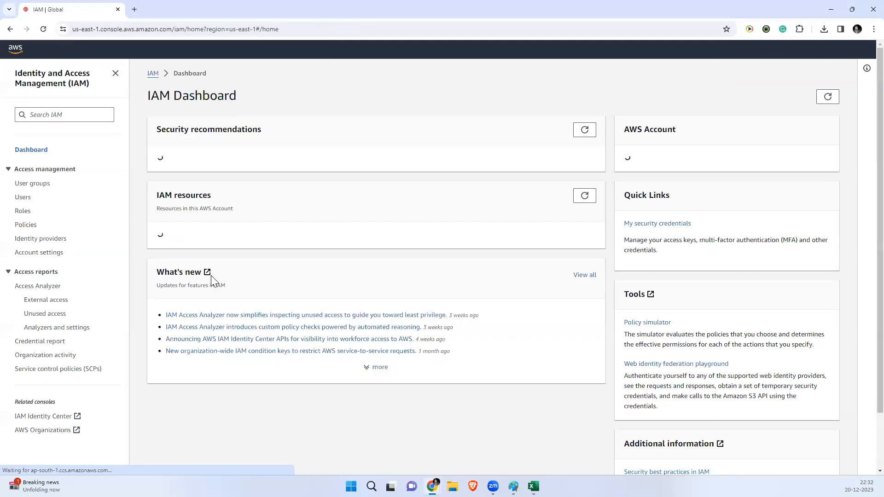
{"action": "left_click", "coordinate": [23, 197]}
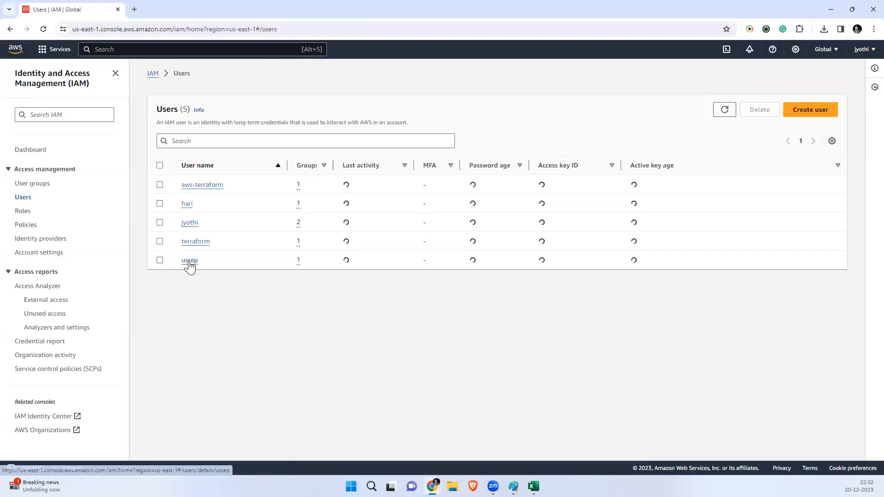
{"action": "left_click", "coordinate": [190, 261]}
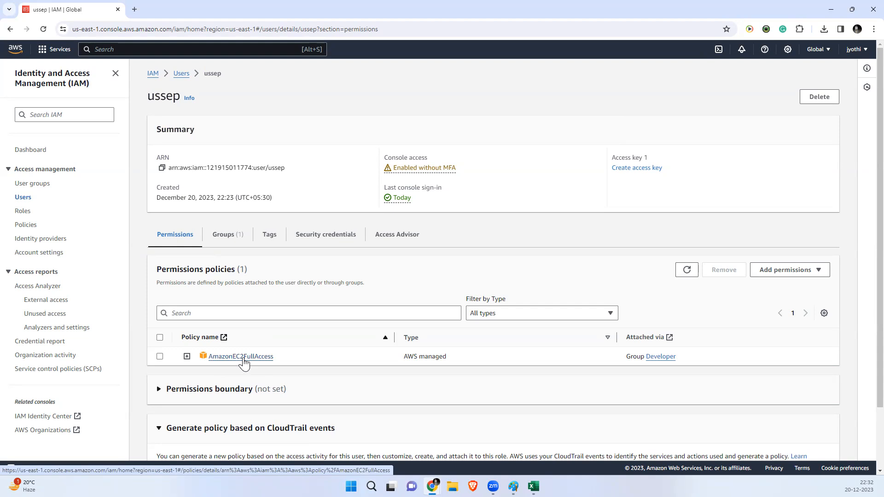
{"action": "left_click", "coordinate": [825, 13]}
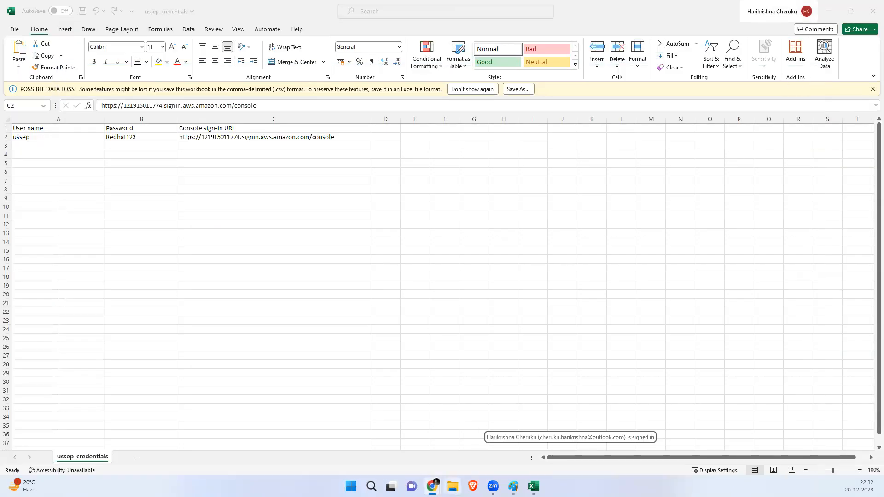
Step: As ussep, view running EC2 instances and switch the region to N. Virginia, finding minikube
{"action": "mouse_move", "coordinate": [432, 486]}
{"action": "left_click", "coordinate": [516, 445]}
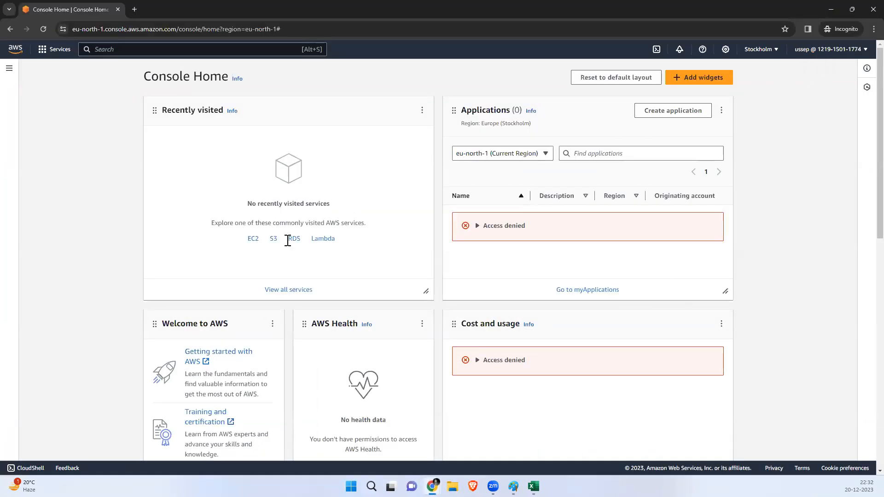
{"action": "left_click", "coordinate": [253, 243]}
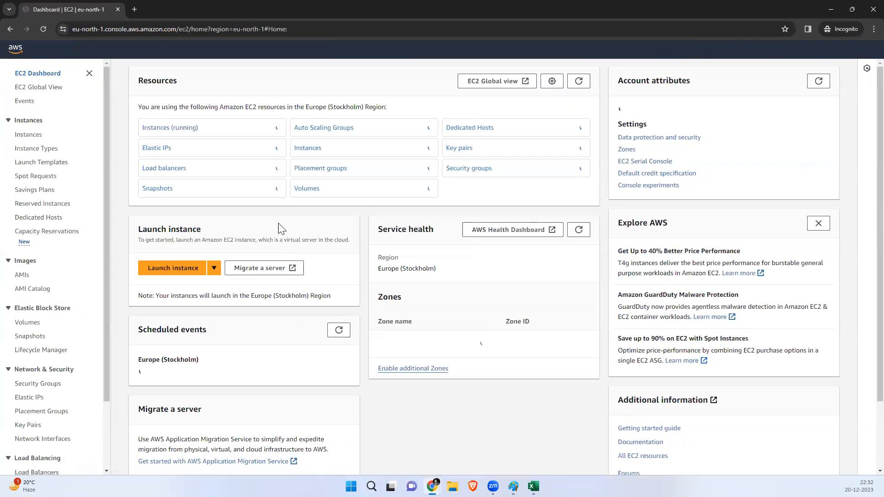
{"action": "left_click", "coordinate": [168, 128]}
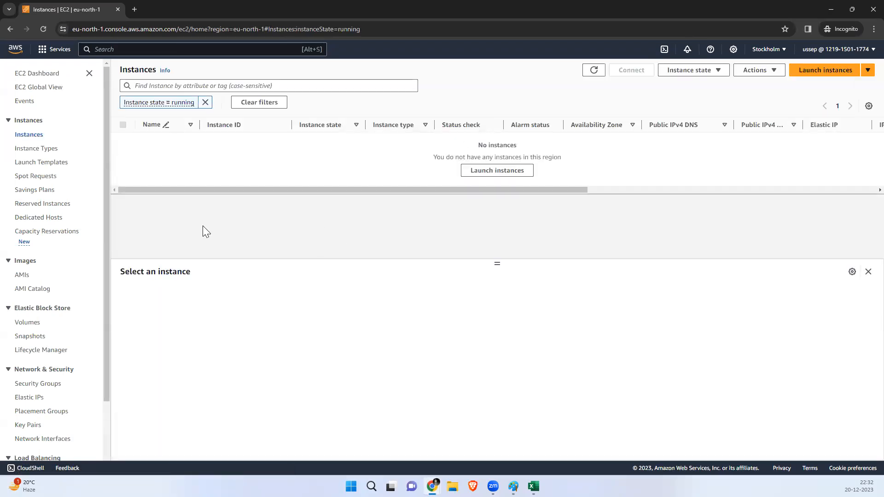
{"action": "left_click", "coordinate": [767, 49]}
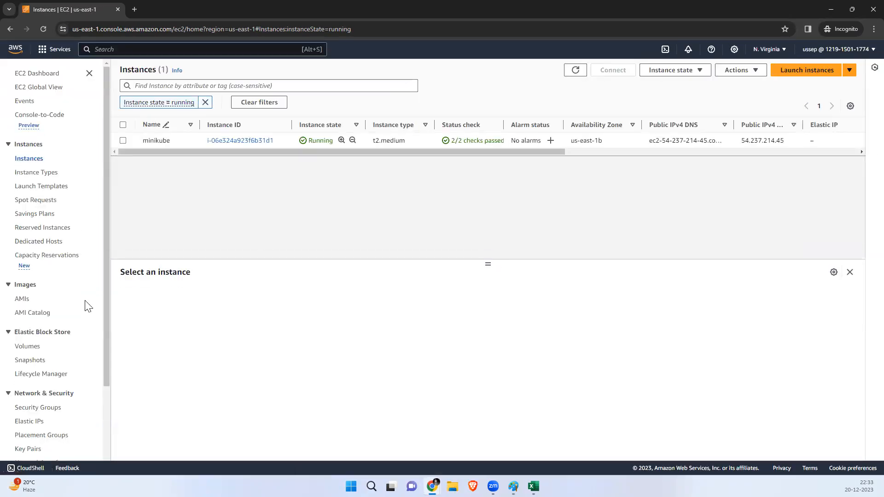
Step: Search the services list for 's' and open S3
{"action": "left_click", "coordinate": [47, 50]}
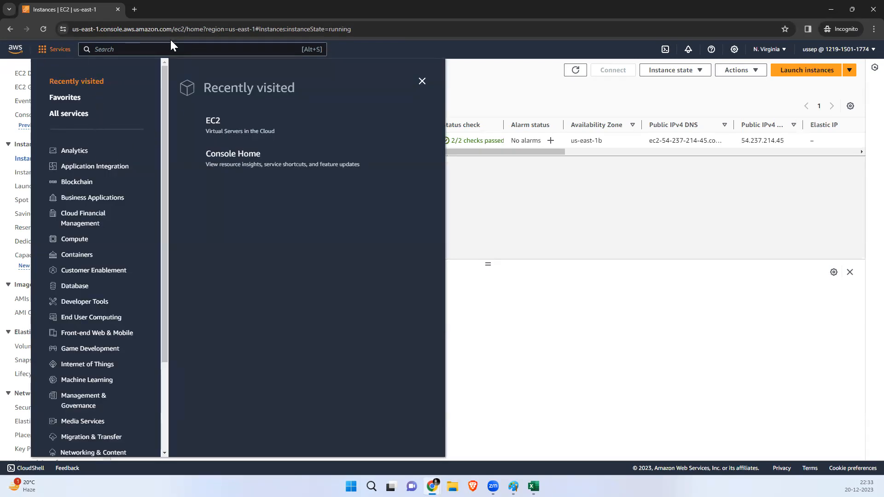
{"action": "left_click", "coordinate": [151, 46]}
{"action": "type", "text": "s3"}
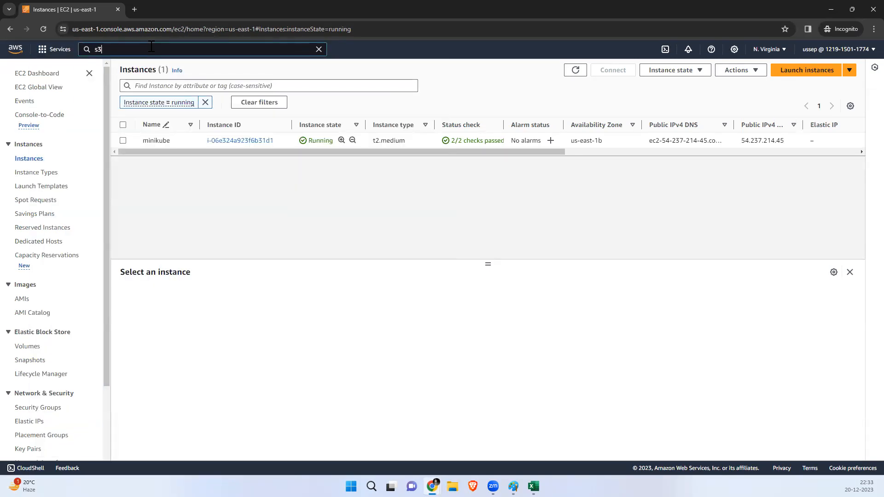
{"action": "left_click", "coordinate": [229, 122]}
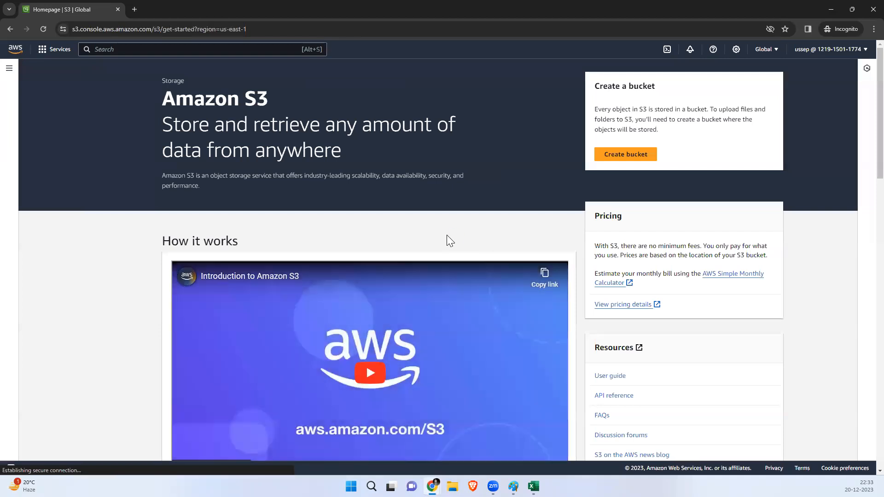
Step: Begin Create bucket, glance at the IAM user window, then return to the Amazon S3 home page
{"action": "left_click", "coordinate": [617, 156]}
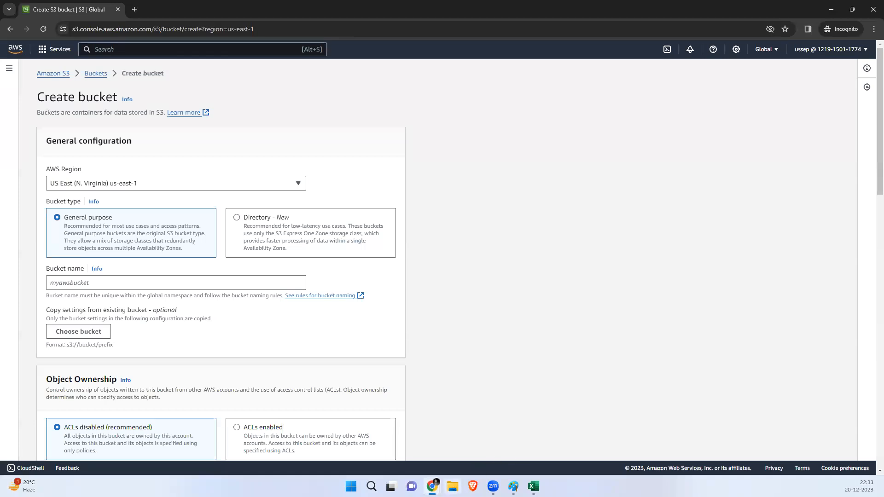
{"action": "left_click", "coordinate": [418, 451]}
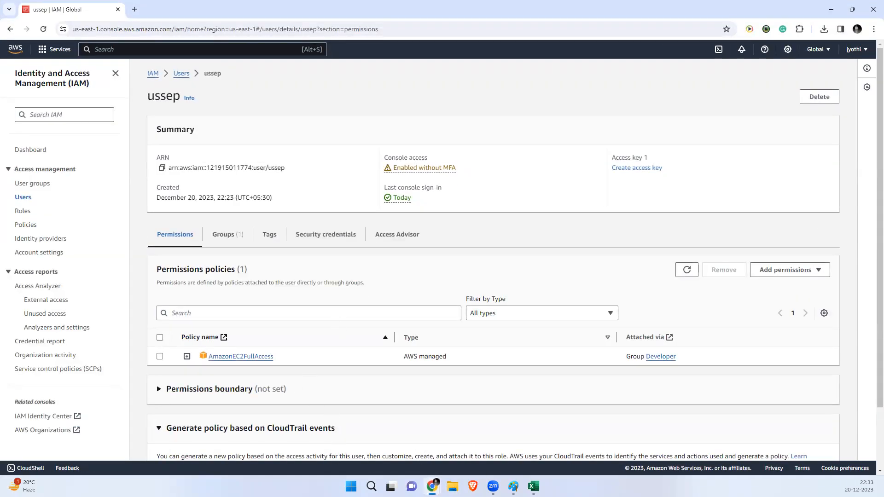
{"action": "mouse_move", "coordinate": [432, 486]}
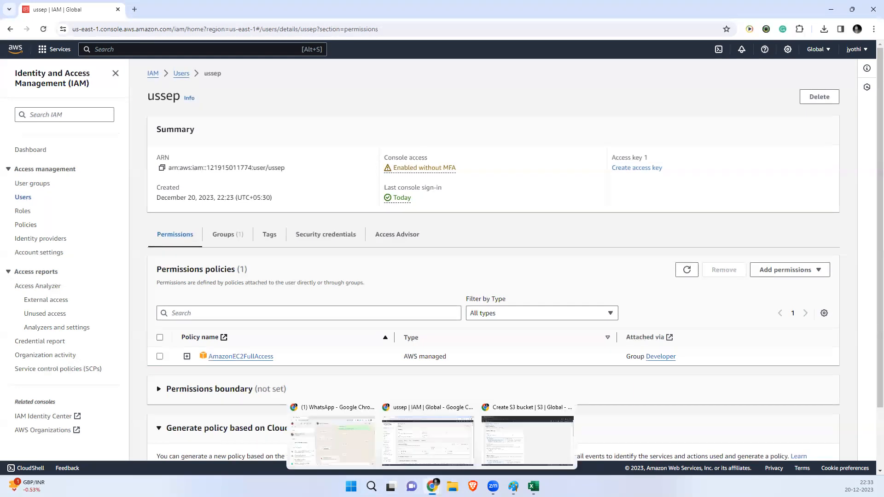
{"action": "left_click", "coordinate": [496, 451]}
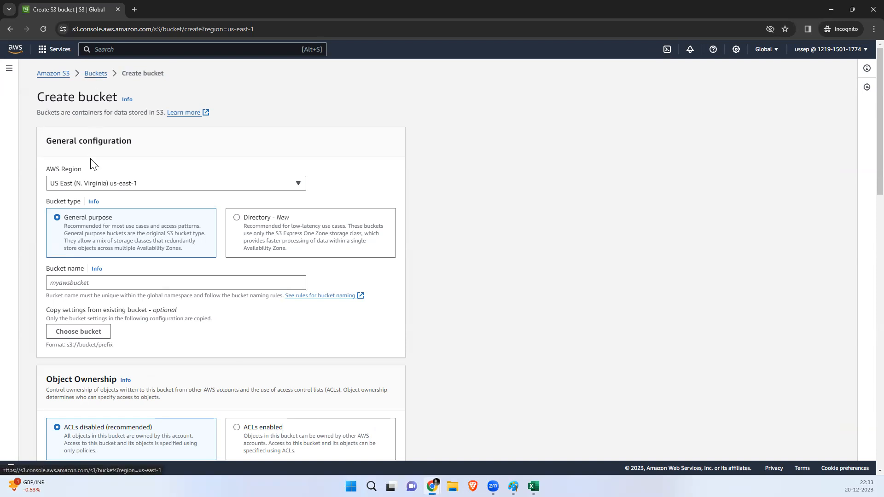
{"action": "left_click", "coordinate": [54, 74]}
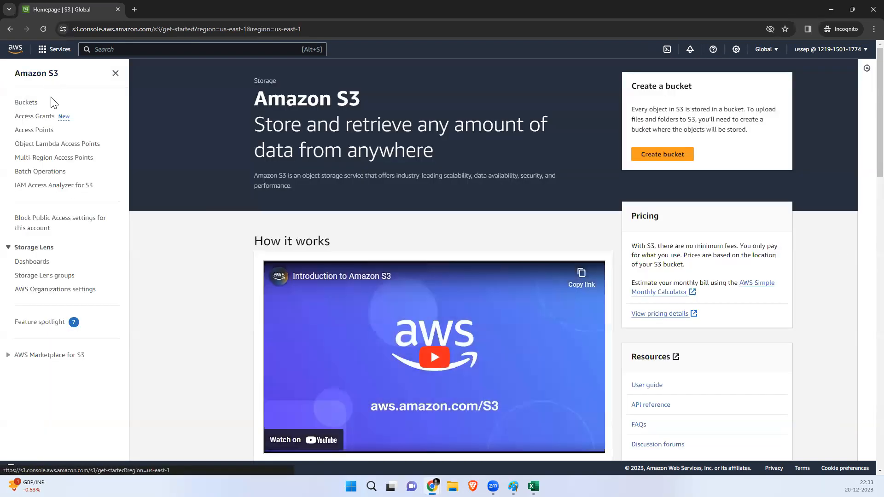
Step: Open S3 Buckets and highlight the 'don't have permissions to list buckets' error
{"action": "left_click", "coordinate": [27, 103]}
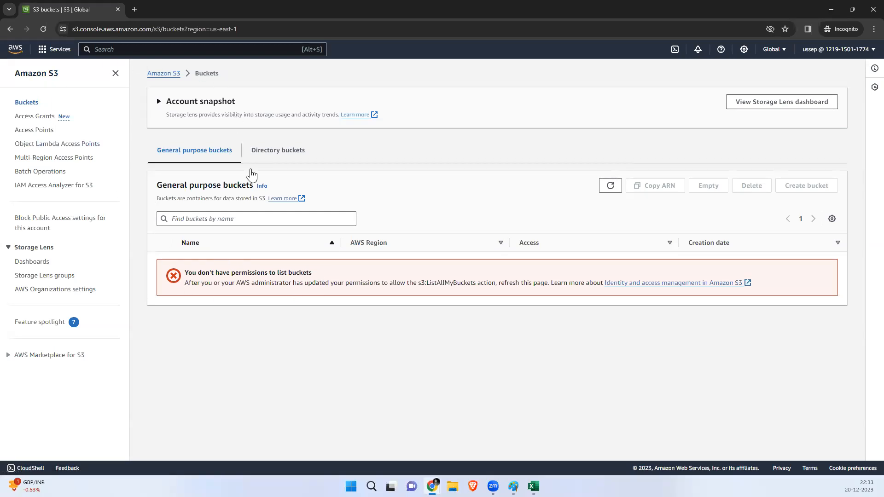
{"action": "left_click_drag", "start_coordinate": [313, 273], "coordinate": [188, 276]}
{"action": "left_click", "coordinate": [250, 282]}
{"action": "left_click_drag", "start_coordinate": [331, 272], "coordinate": [197, 273]}
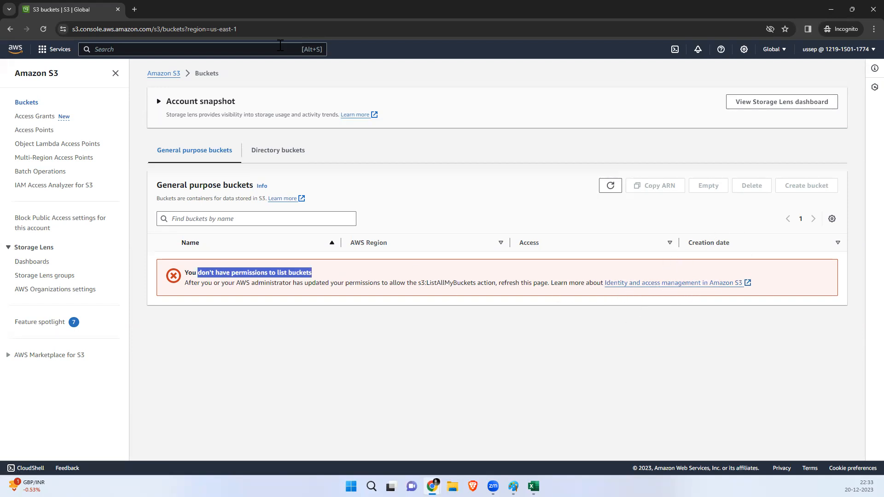
{"action": "mouse_move", "coordinate": [432, 487]}
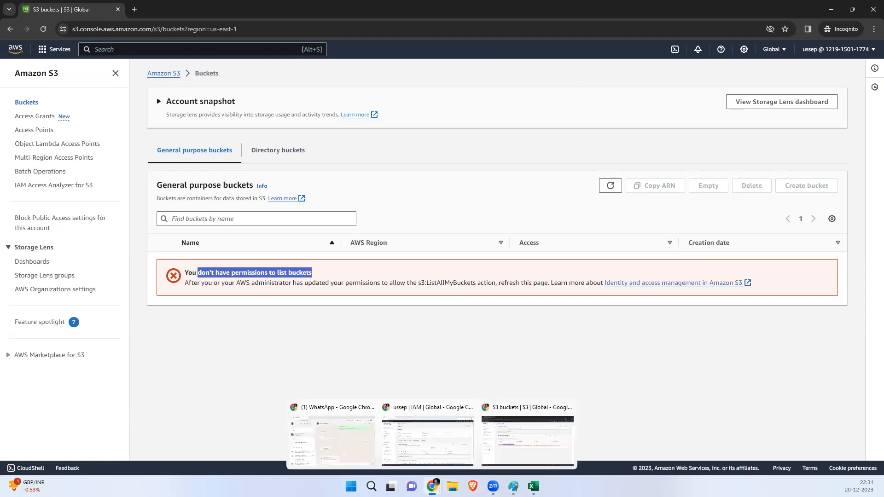
{"action": "left_click", "coordinate": [437, 451]}
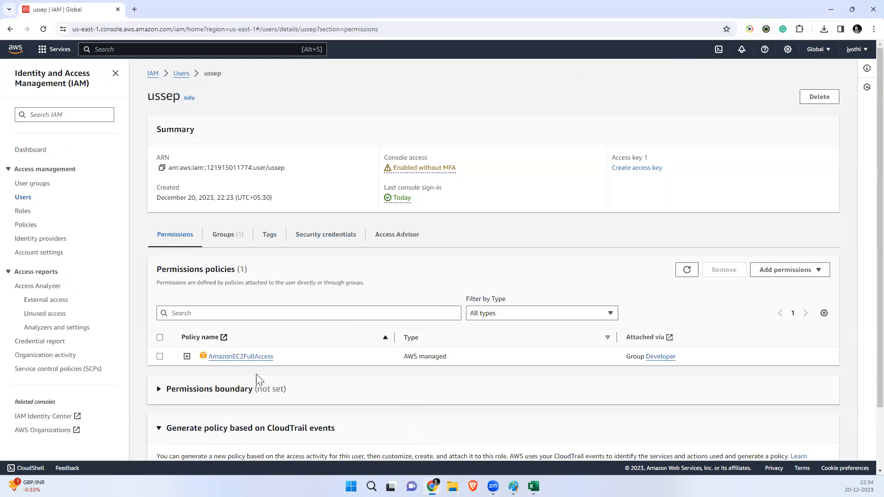
Step: Note ussep's only policy, AmazonEC2FullAccess, and start adding permissions before backing out to Users
{"action": "left_click_drag", "start_coordinate": [270, 360], "coordinate": [210, 358]}
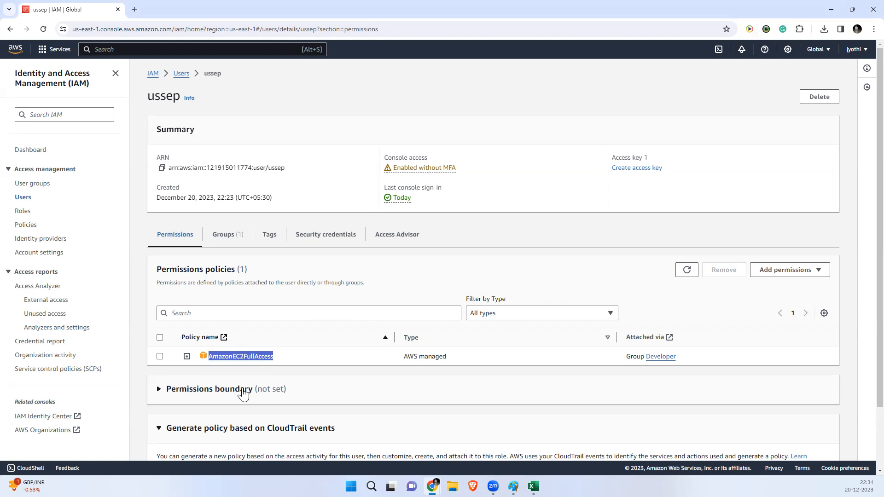
{"action": "left_click", "coordinate": [782, 273]}
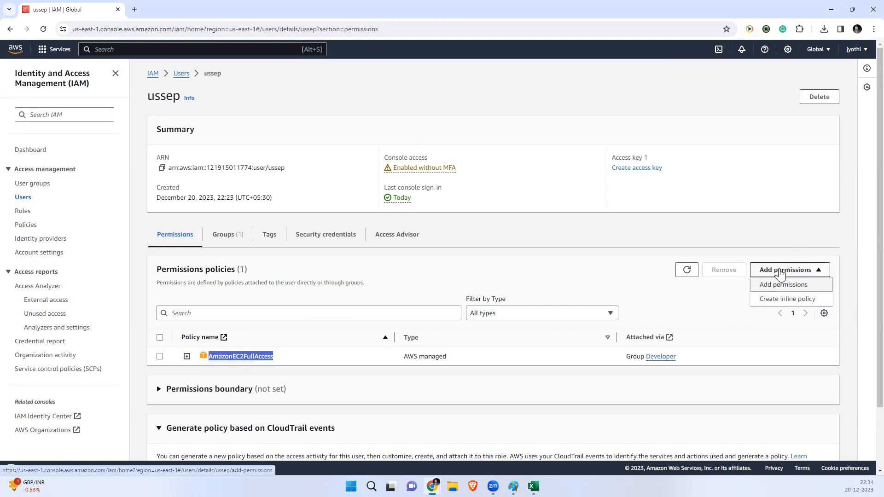
{"action": "left_click", "coordinate": [783, 284]}
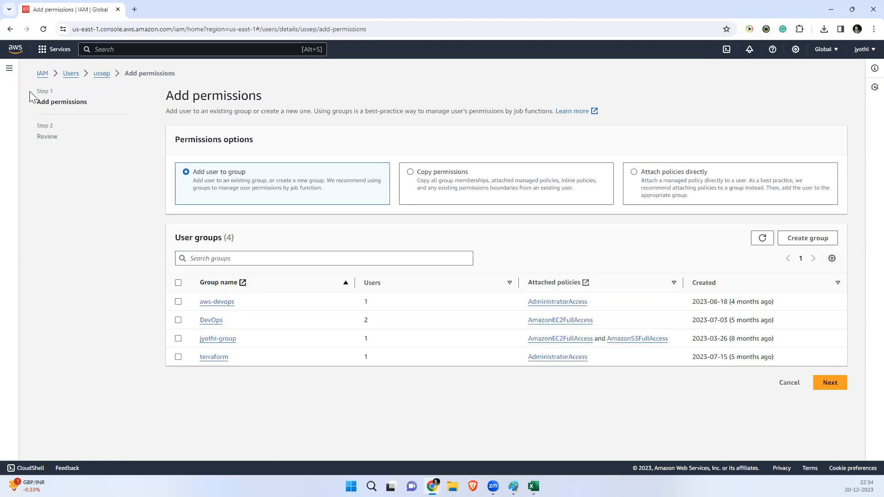
{"action": "left_click", "coordinate": [70, 74]}
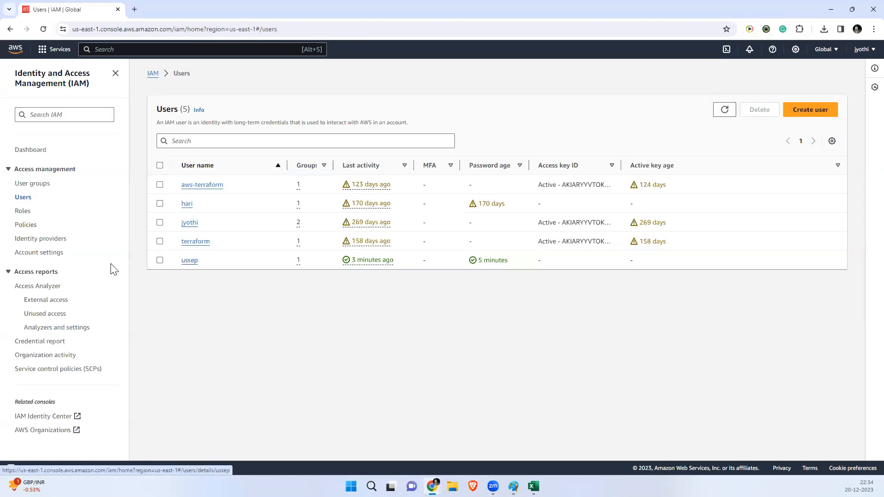
Step: Open the Developer group's Permissions and choose Attach policies
{"action": "left_click", "coordinate": [33, 183]}
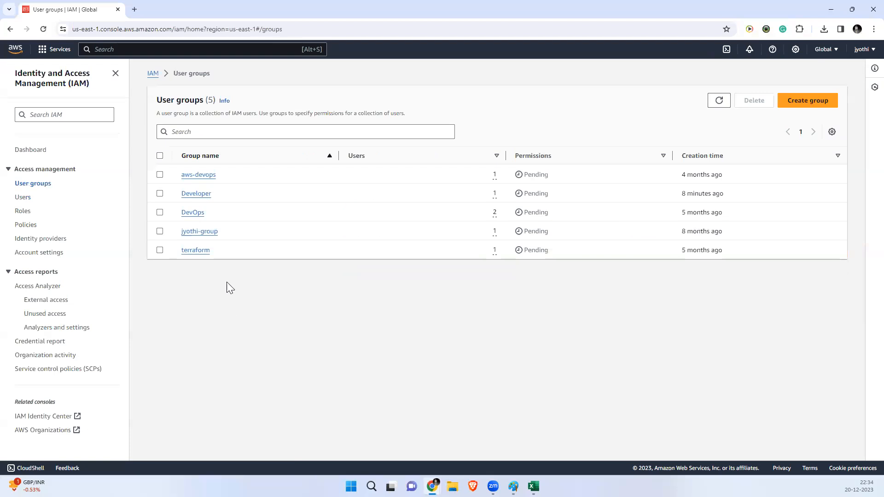
{"action": "left_click", "coordinate": [197, 194]}
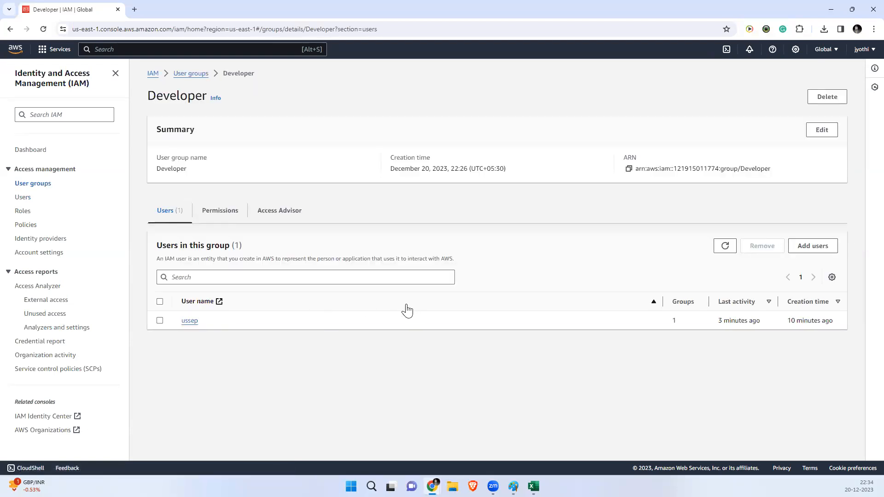
{"action": "left_click", "coordinate": [226, 213]}
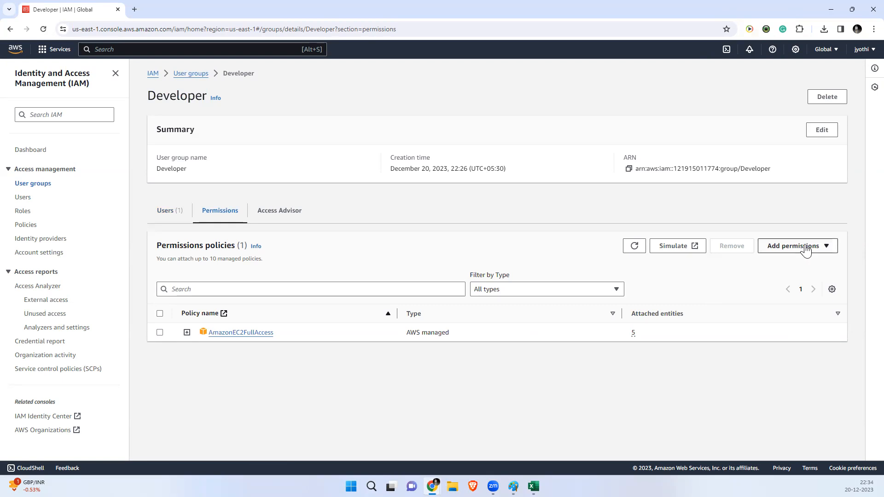
{"action": "left_click", "coordinate": [808, 247]}
{"action": "left_click", "coordinate": [790, 260]}
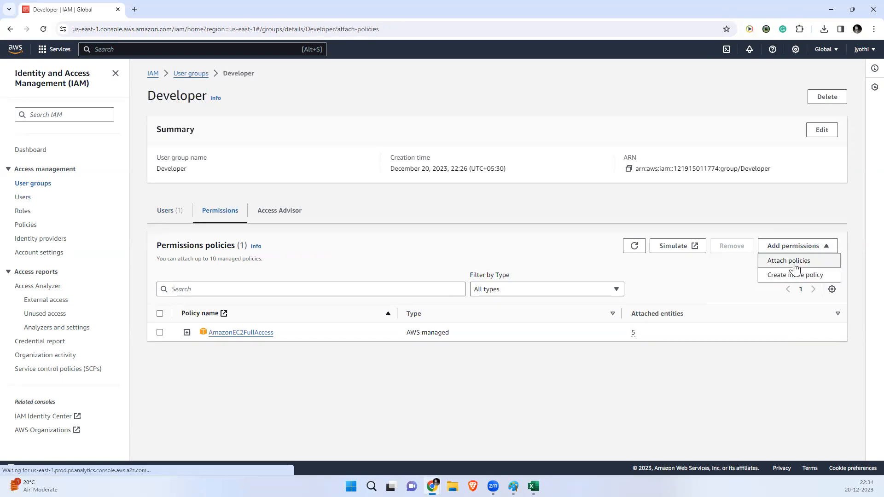
Step: Search 's3ful' and attach AmazonS3FullAccess to the Developer group
{"action": "left_click", "coordinate": [104, 209]}
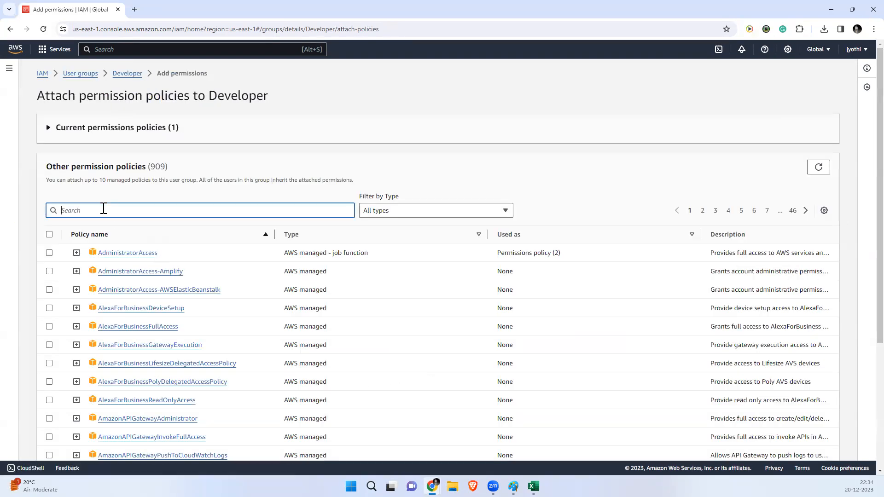
{"action": "type", "text": "amazon"}
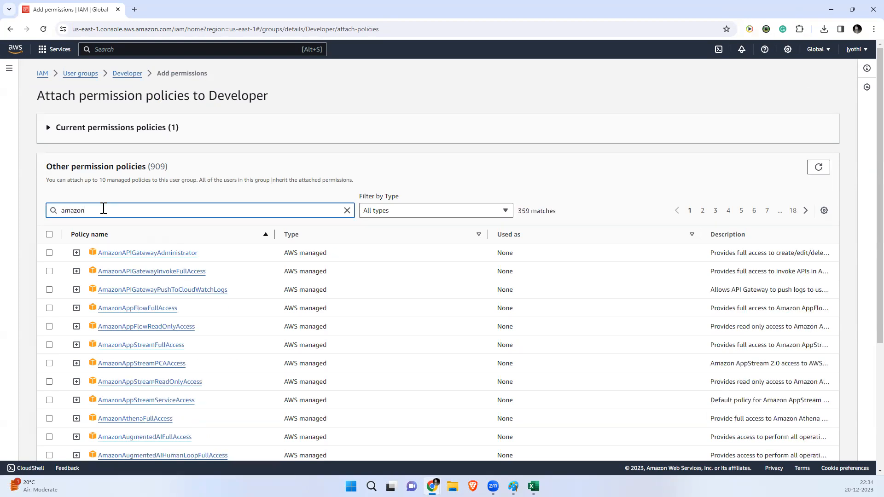
{"action": "key", "text": "BackSpace"}
{"action": "key", "text": "BackSpace"}
{"action": "key", "text": "BackSpace"}
{"action": "type", "text": "s"}
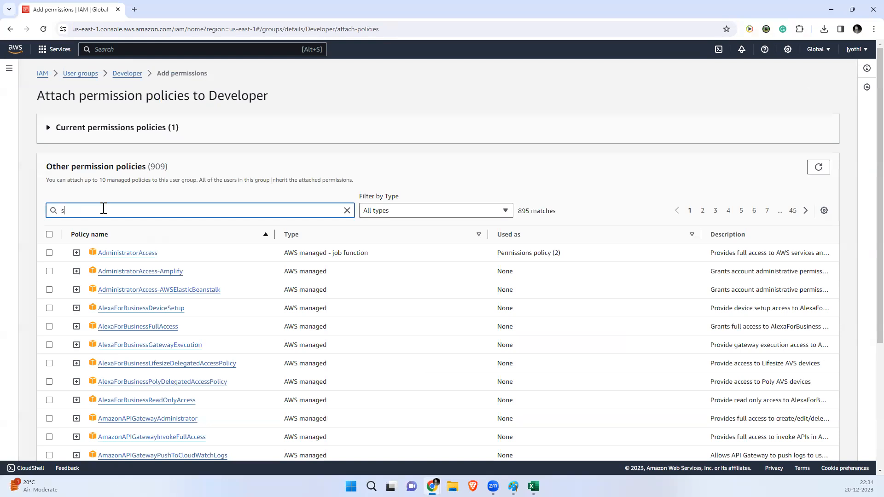
{"action": "type", "text": "3full"}
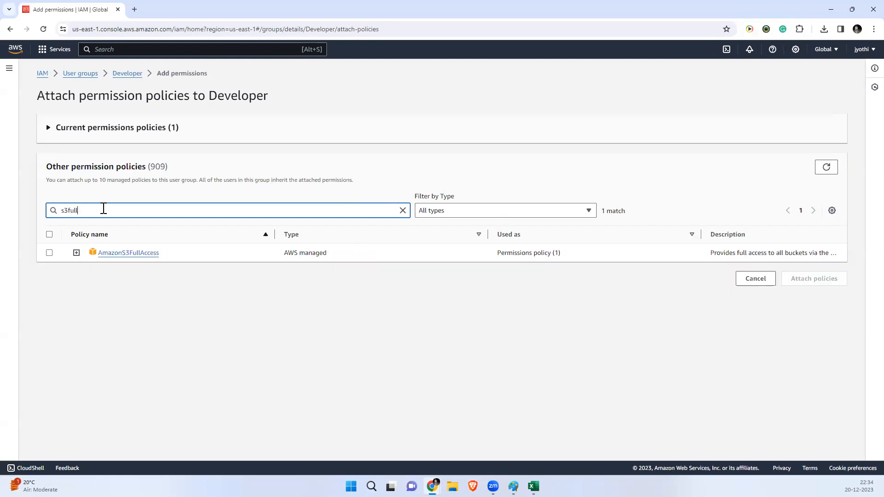
{"action": "left_click", "coordinate": [51, 253]}
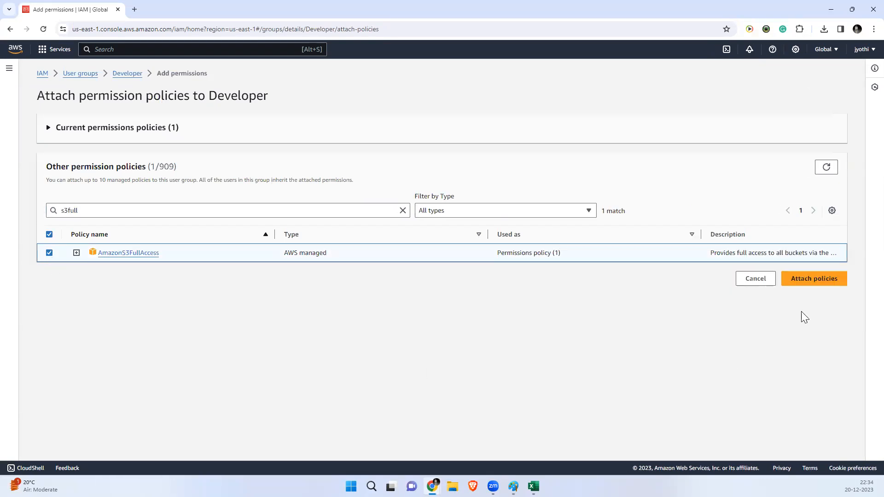
{"action": "left_click", "coordinate": [803, 281]}
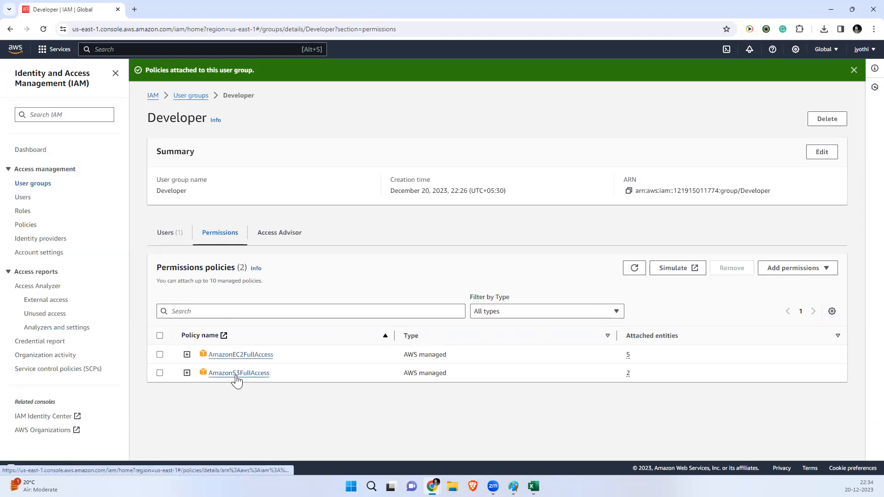
Step: Reload ussep's S3 Buckets page so the five general purpose buckets appear
{"action": "left_click", "coordinate": [831, 9]}
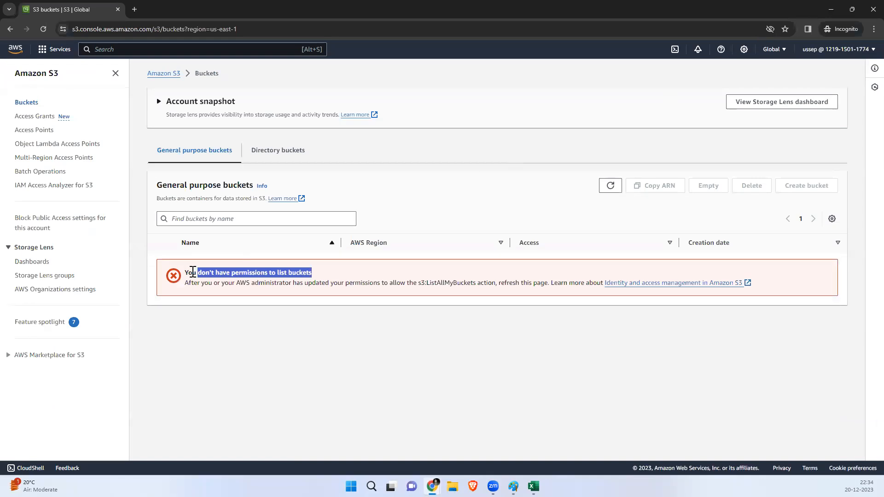
{"action": "left_click", "coordinate": [44, 29]}
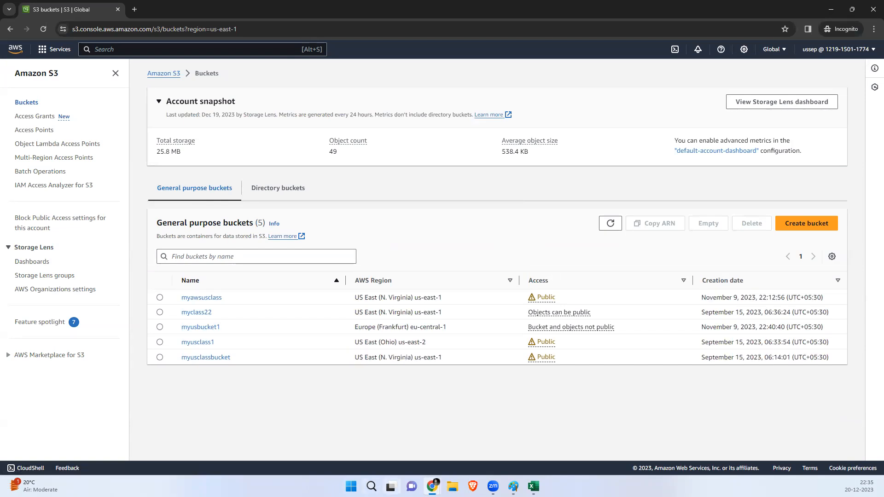
{"action": "mouse_move", "coordinate": [431, 487]}
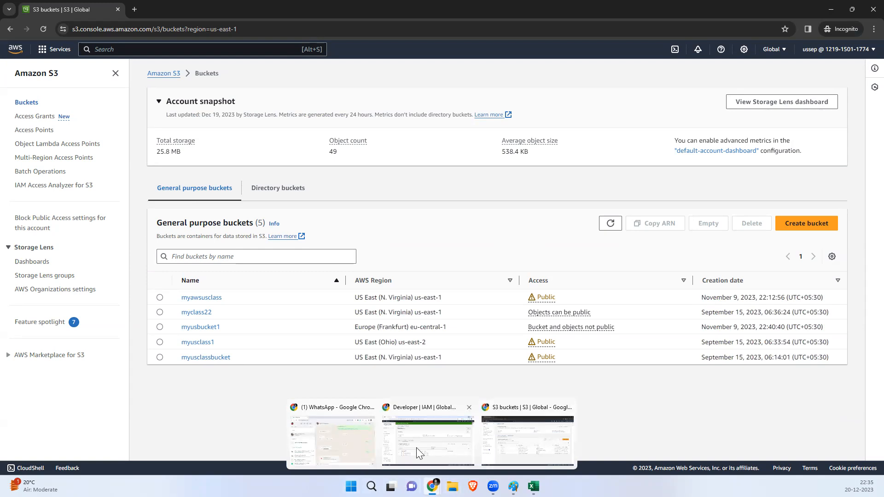
{"action": "left_click", "coordinate": [534, 449]}
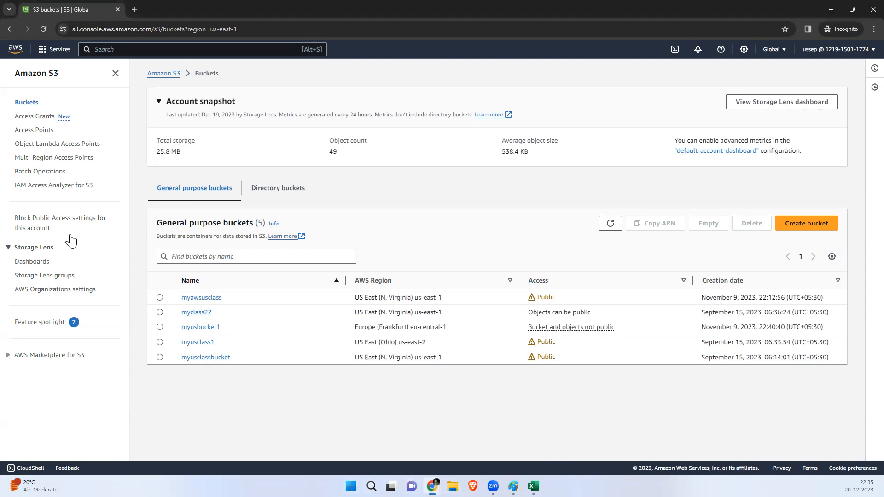
Step: Search 'iam' and open IAM as ussep, then minimize Chrome to show the credentials workbook
{"action": "left_click", "coordinate": [55, 50]}
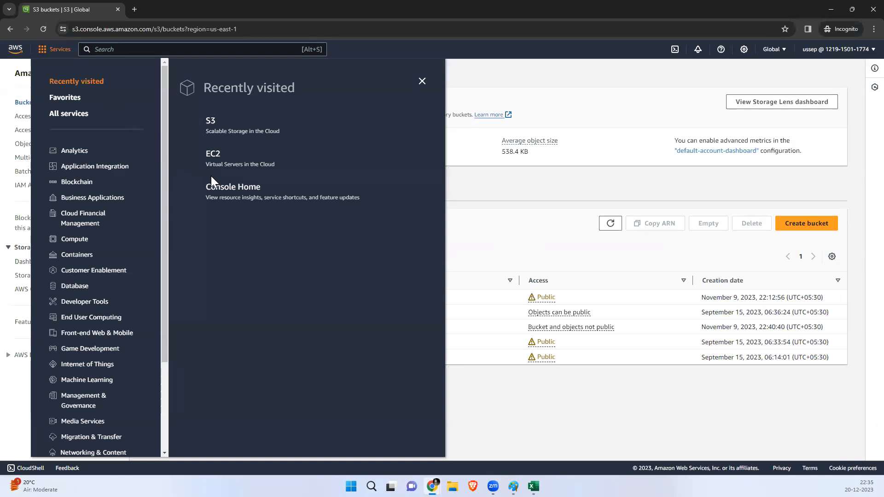
{"action": "left_click", "coordinate": [194, 48]}
{"action": "type", "text": "iam"}
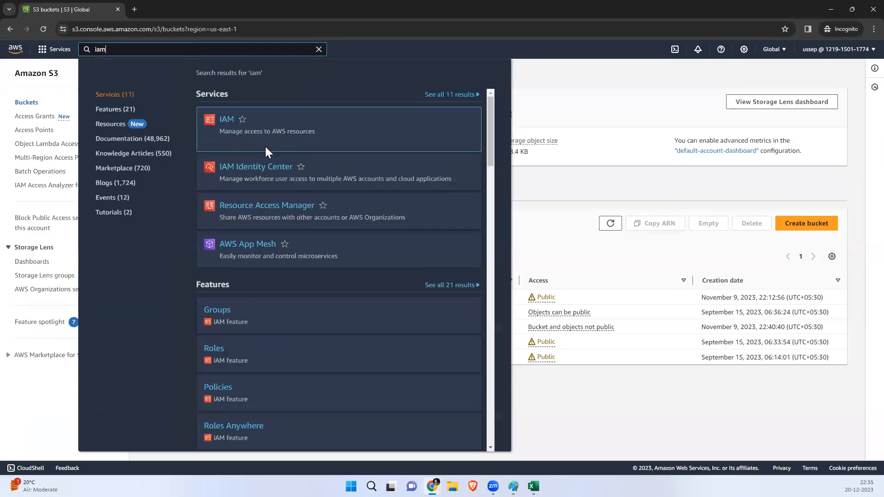
{"action": "left_click", "coordinate": [224, 119]}
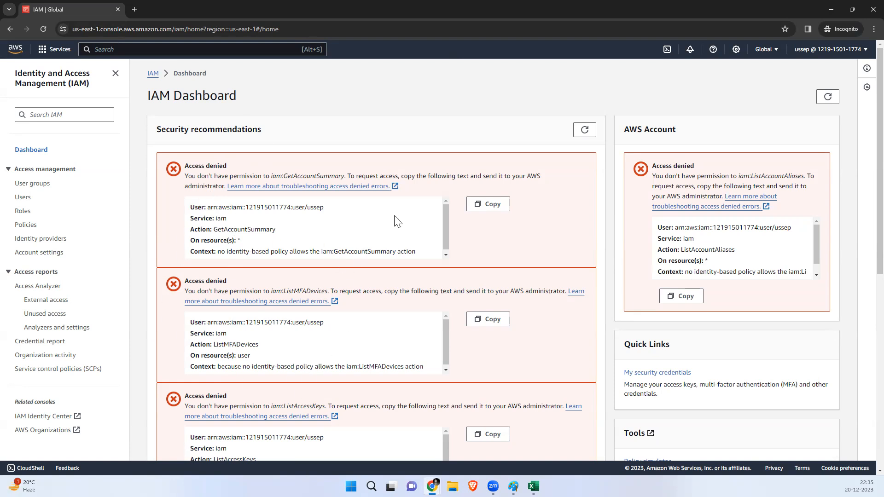
{"action": "left_click", "coordinate": [830, 9]}
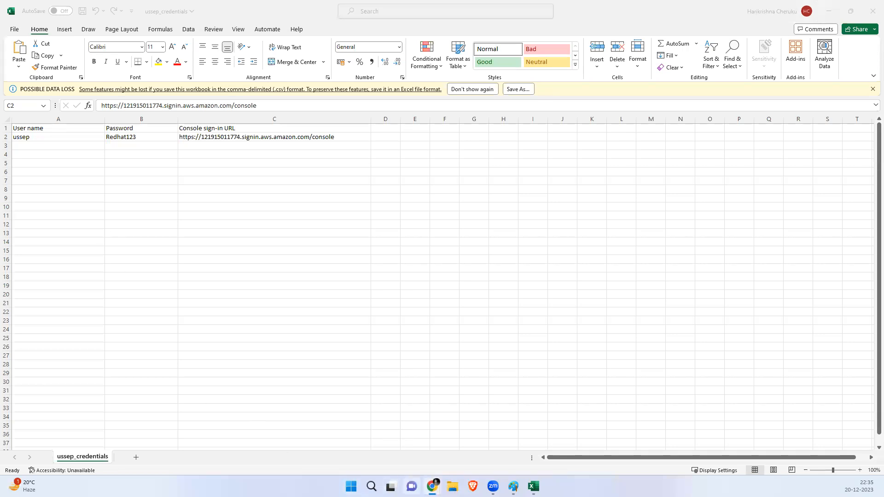
Step: Bring back the Chrome window showing ussep's IAM Dashboard with its access-denied errors
{"action": "mouse_move", "coordinate": [432, 486]}
{"action": "left_click", "coordinate": [510, 453]}
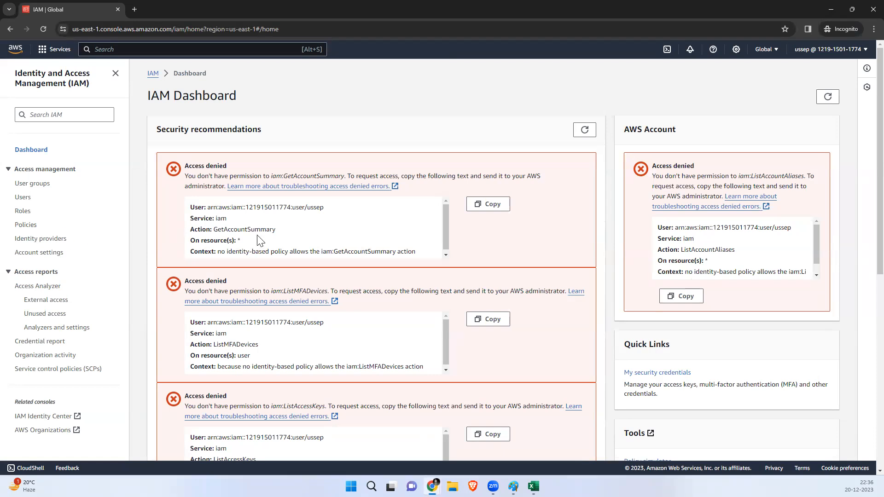
Step: Confirm ussep is denied the Roles list, then list the nine IAM roles as root
{"action": "left_click", "coordinate": [23, 212]}
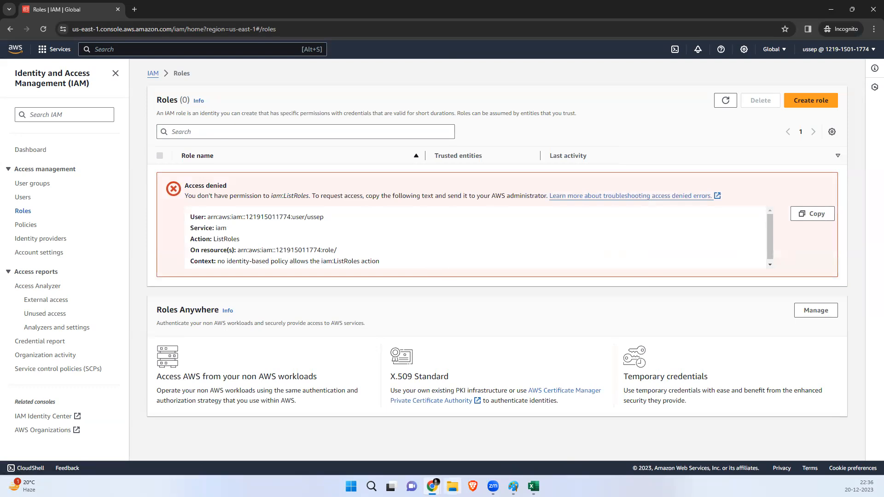
{"action": "mouse_move", "coordinate": [433, 487]}
{"action": "left_click", "coordinate": [398, 446]}
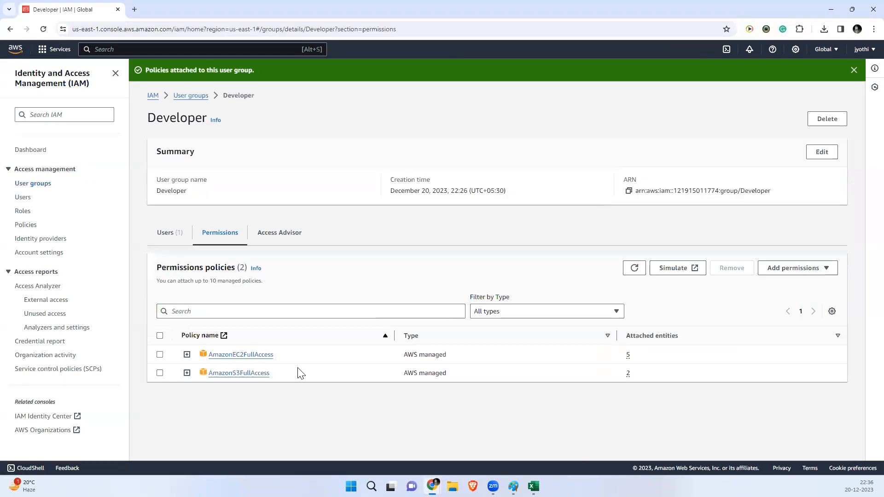
{"action": "left_click", "coordinate": [23, 211]}
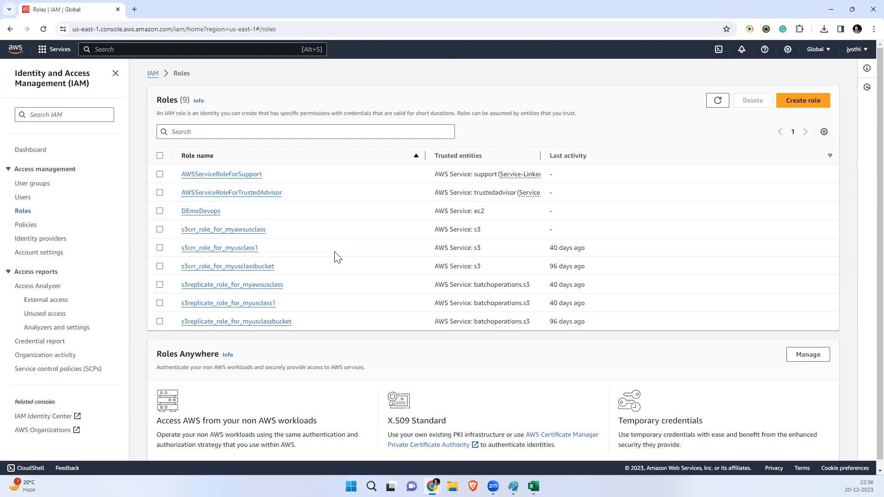
Step: Review the DEmoDevops role's EC2 permissions, select its name, then return to ussep's denied Roles page
{"action": "left_click", "coordinate": [201, 212]}
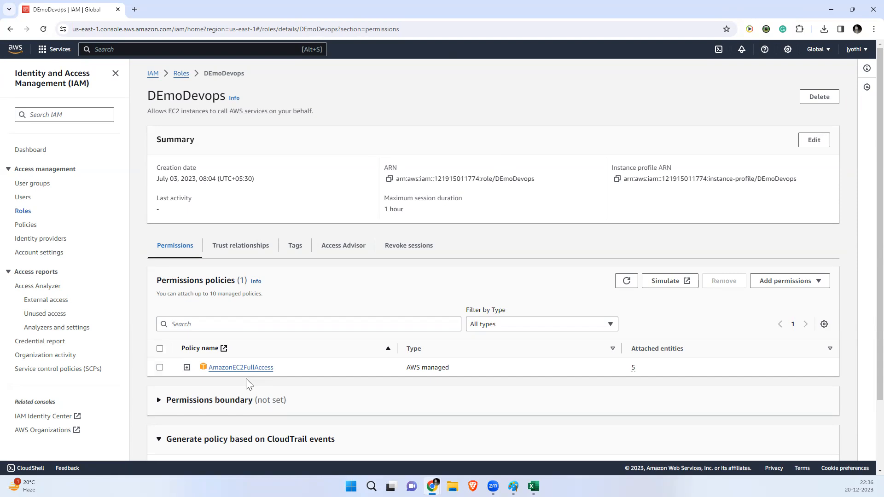
{"action": "left_click_drag", "start_coordinate": [149, 96], "coordinate": [218, 93]}
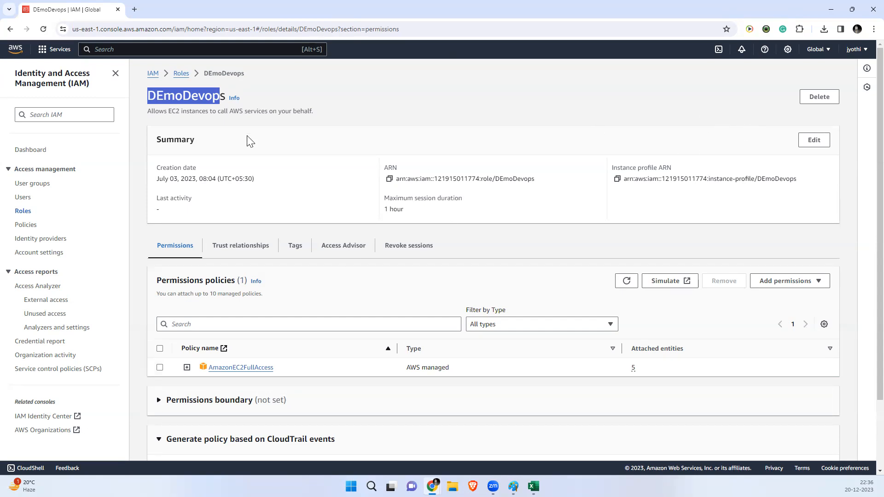
{"action": "left_click", "coordinate": [831, 9]}
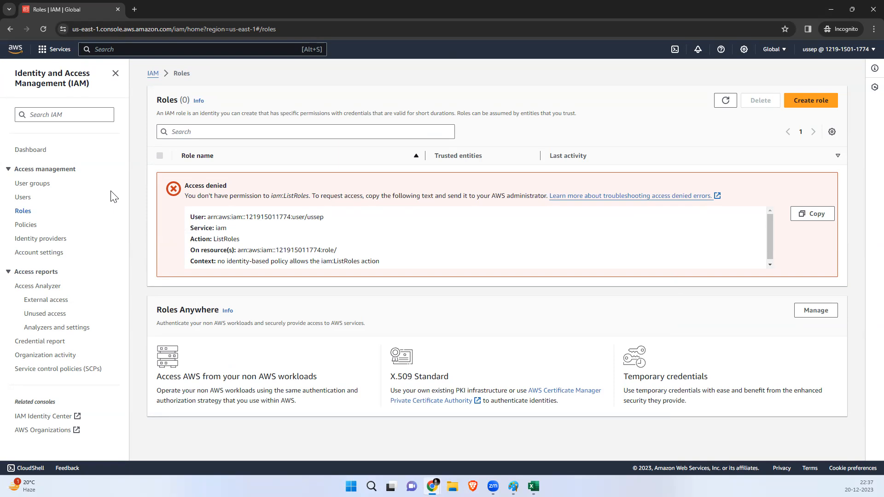
Step: Check the signed-in user's account details from the account dropdown
{"action": "left_click", "coordinate": [820, 50]}
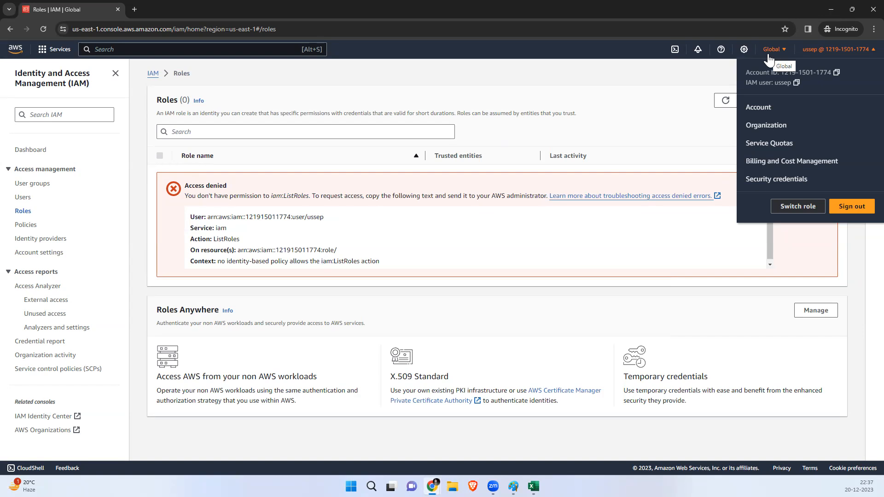
{"action": "left_click", "coordinate": [830, 10]}
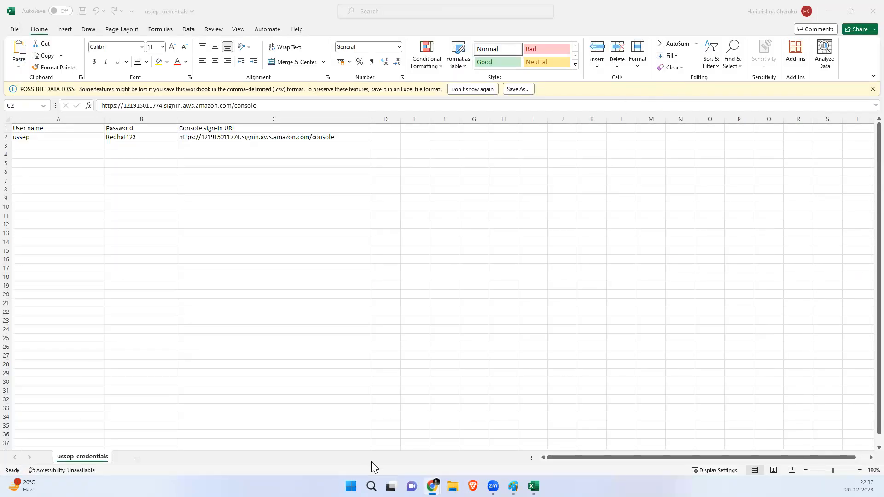
{"action": "mouse_move", "coordinate": [432, 486]}
{"action": "left_click", "coordinate": [508, 442]}
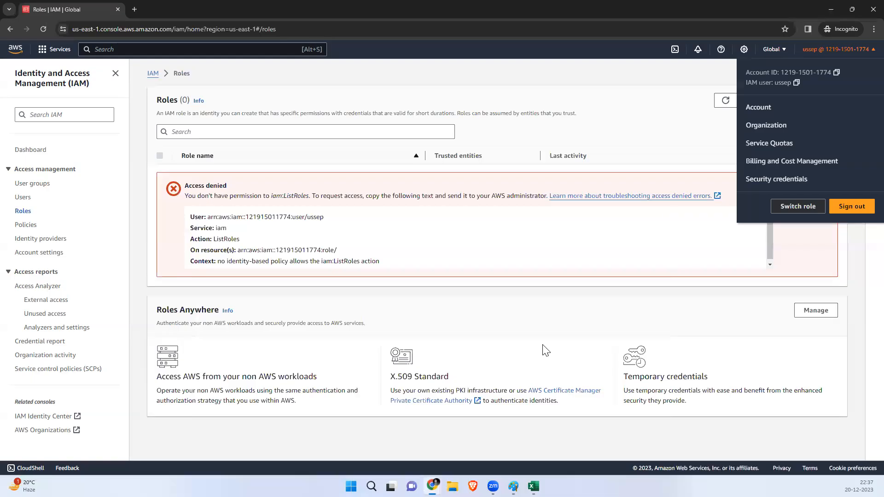
{"action": "left_click", "coordinate": [810, 49]}
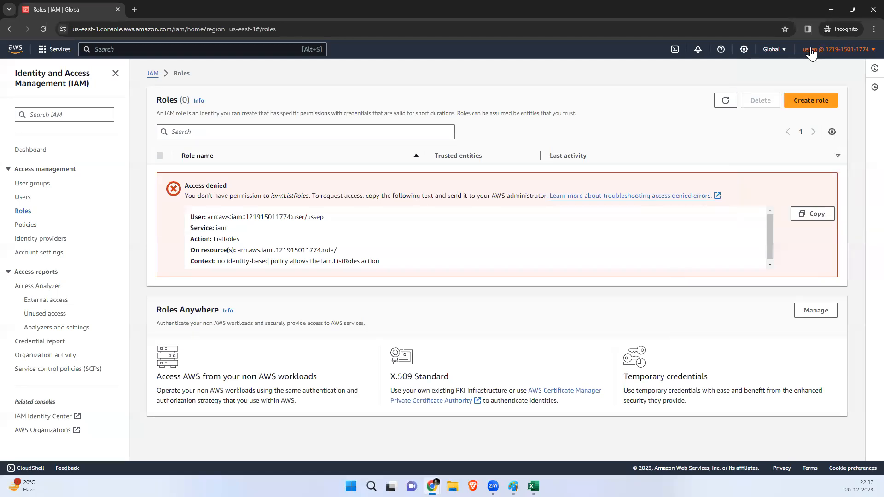
Step: Browse the list of available AWS regions, then set the browser aside for the credentials workbook
{"action": "left_click", "coordinate": [774, 49]}
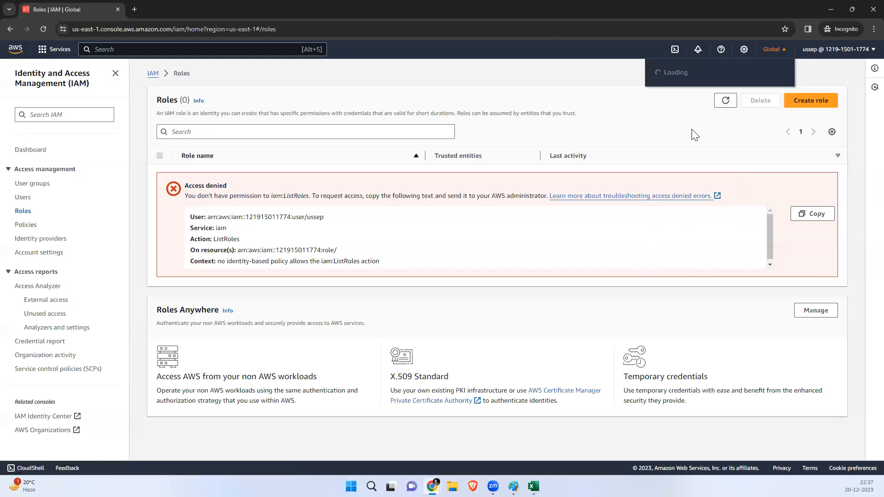
{"action": "scroll", "coordinate": [696, 299], "scroll_direction": "down", "scroll_amount": 4}
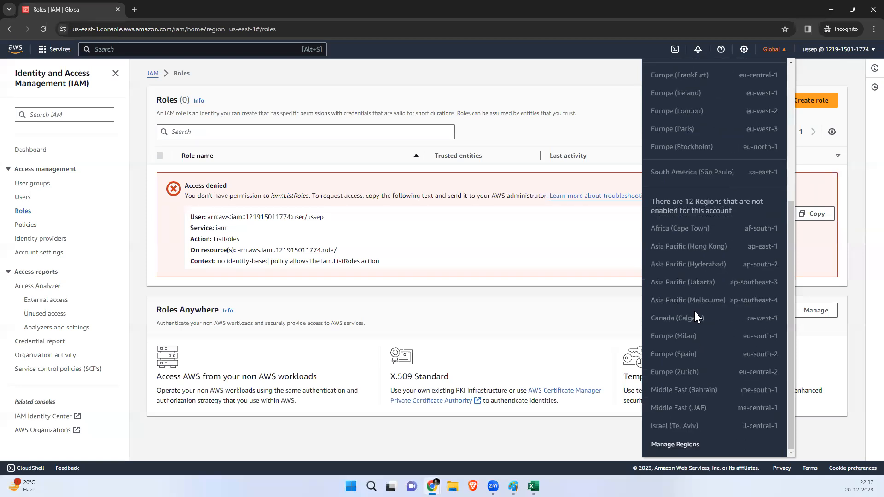
{"action": "left_click", "coordinate": [830, 8]}
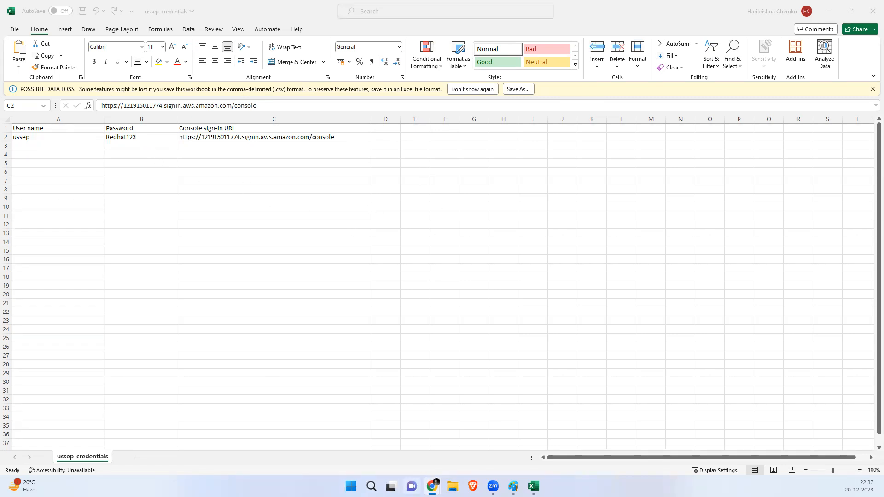
Step: In the root window, open ussep's Security credentials and its Manage console access settings
{"action": "mouse_move", "coordinate": [433, 486]}
{"action": "left_click", "coordinate": [438, 451]}
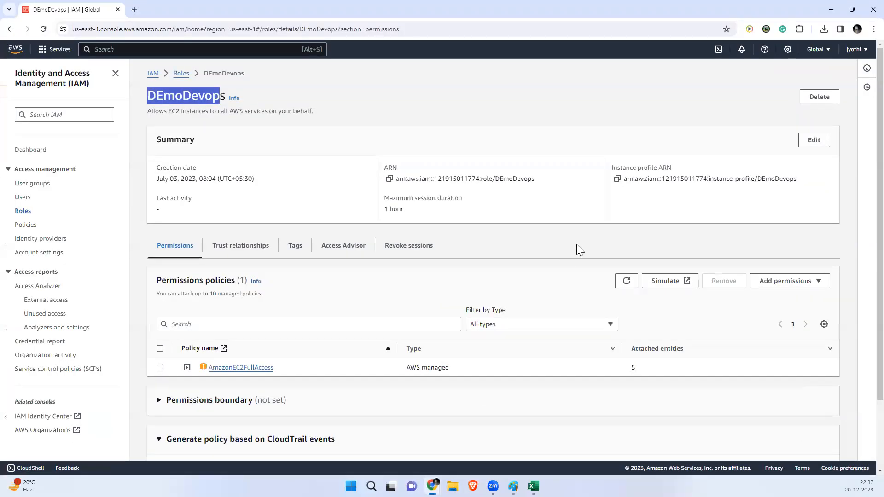
{"action": "left_click", "coordinate": [26, 202]}
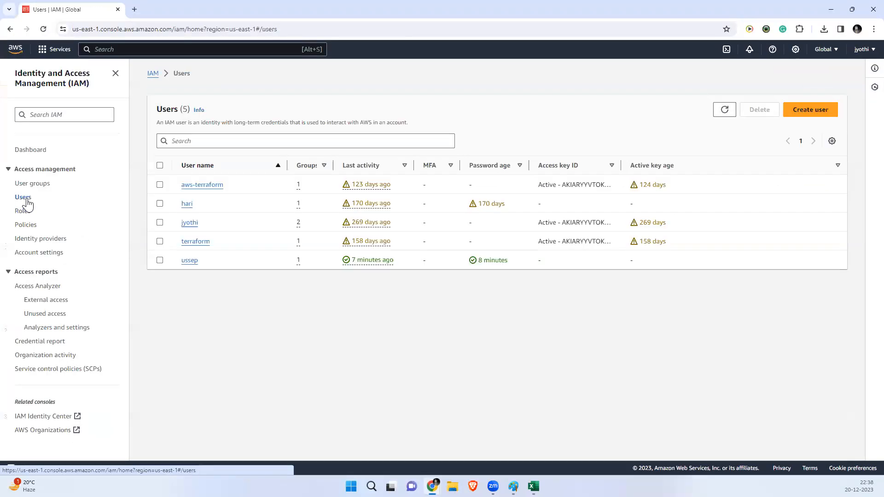
{"action": "left_click", "coordinate": [196, 261]}
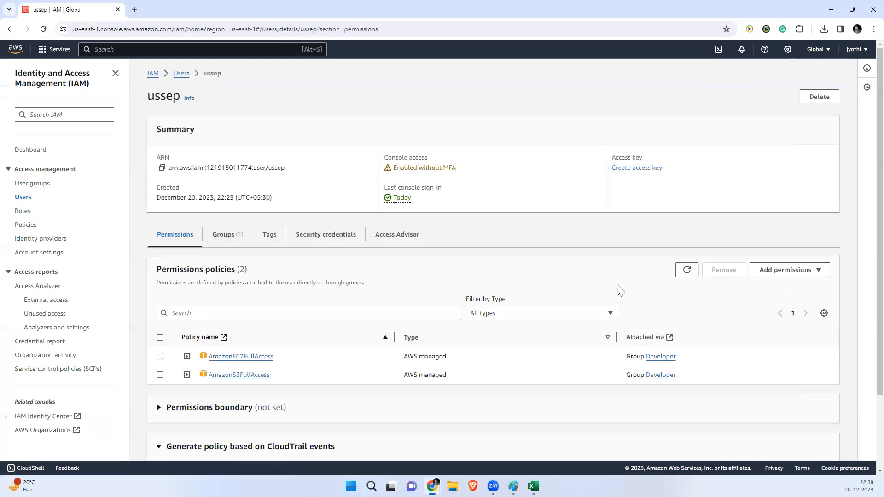
{"action": "left_click", "coordinate": [294, 235]}
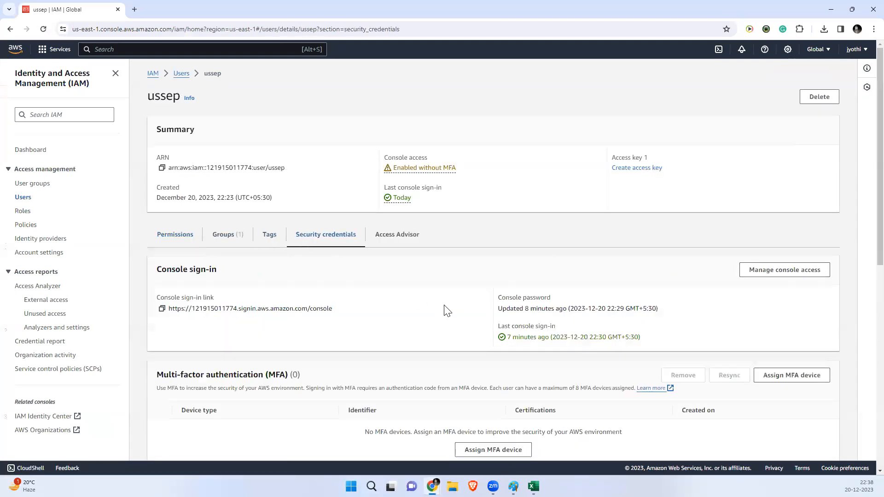
{"action": "scroll", "coordinate": [445, 310], "scroll_direction": "down", "scroll_amount": 3}
{"action": "scroll", "coordinate": [446, 309], "scroll_direction": "down", "scroll_amount": 1}
{"action": "scroll", "coordinate": [447, 308], "scroll_direction": "up", "scroll_amount": 2}
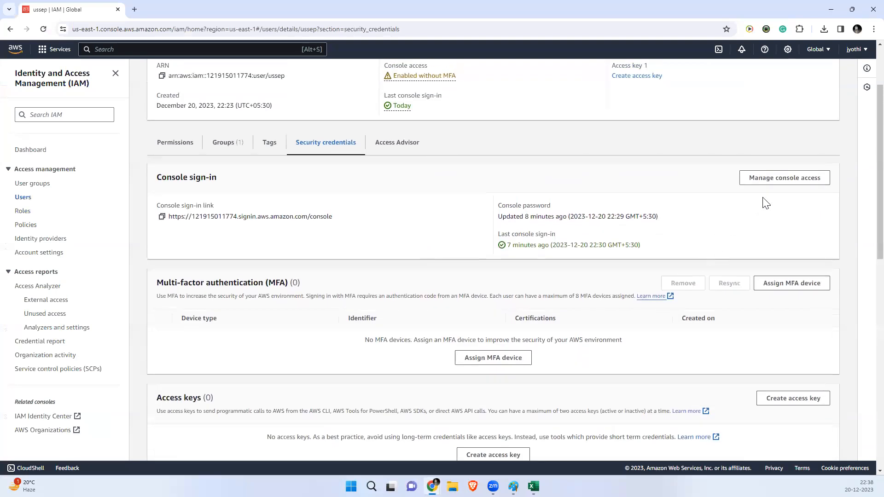
{"action": "left_click", "coordinate": [781, 183]}
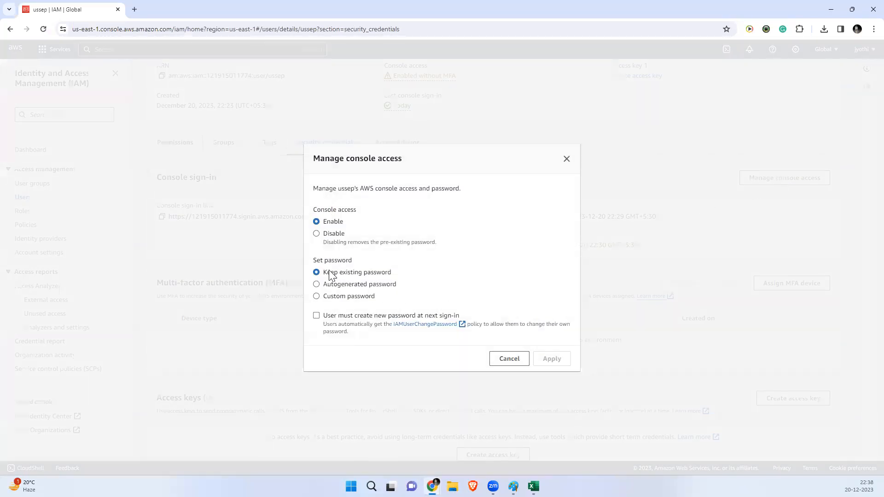
Step: Close ussep's console access settings unchanged, select the sign-in URL, and start assigning an MFA device
{"action": "left_click", "coordinate": [316, 296]}
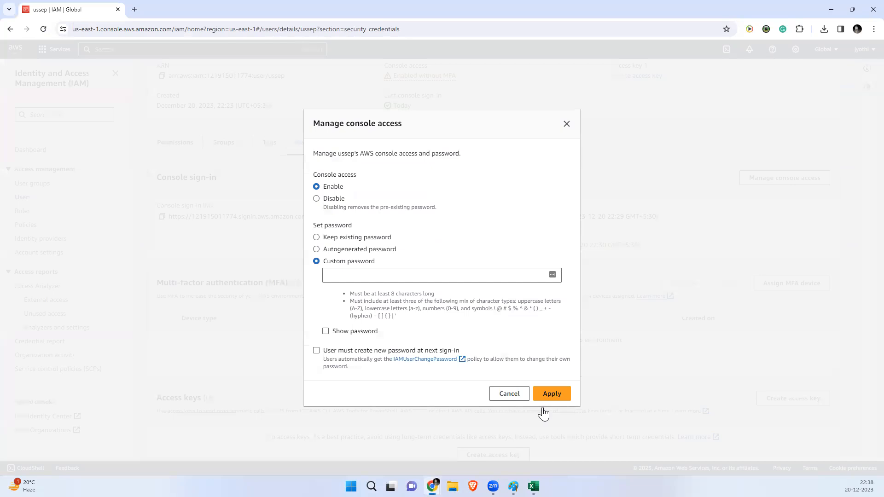
{"action": "left_click", "coordinate": [567, 125]}
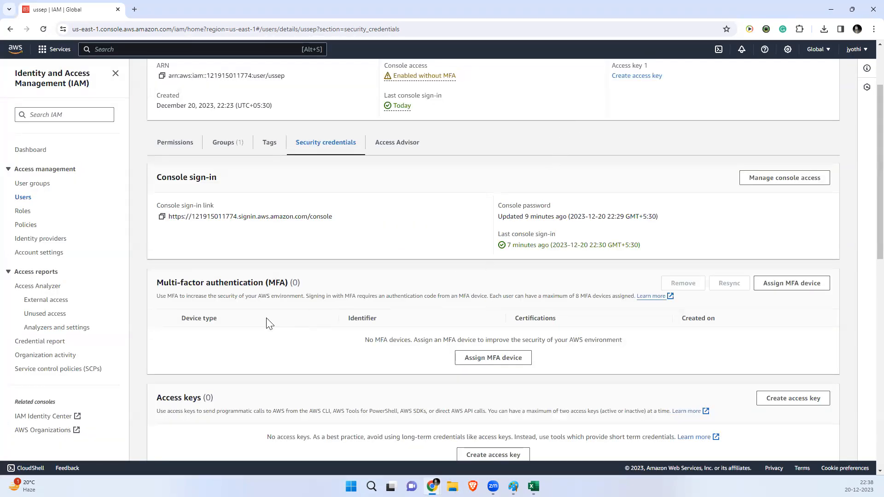
{"action": "left_click_drag", "start_coordinate": [333, 217], "coordinate": [173, 259]}
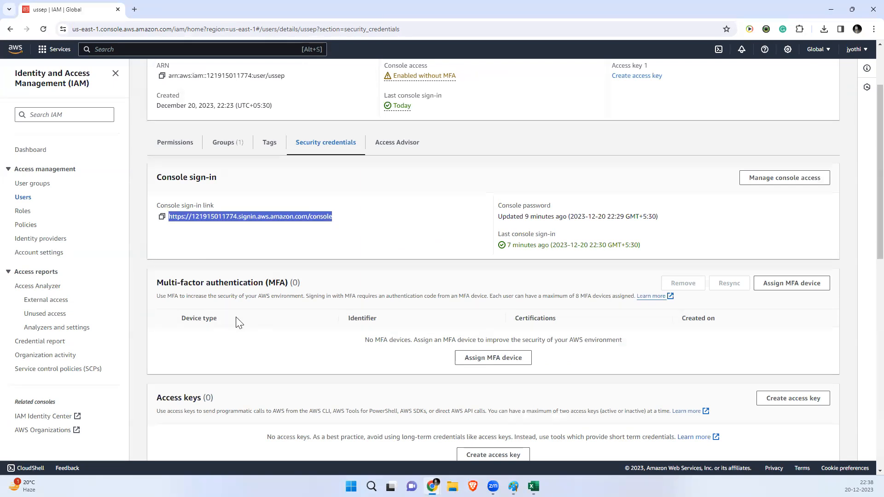
{"action": "left_click", "coordinate": [469, 359]}
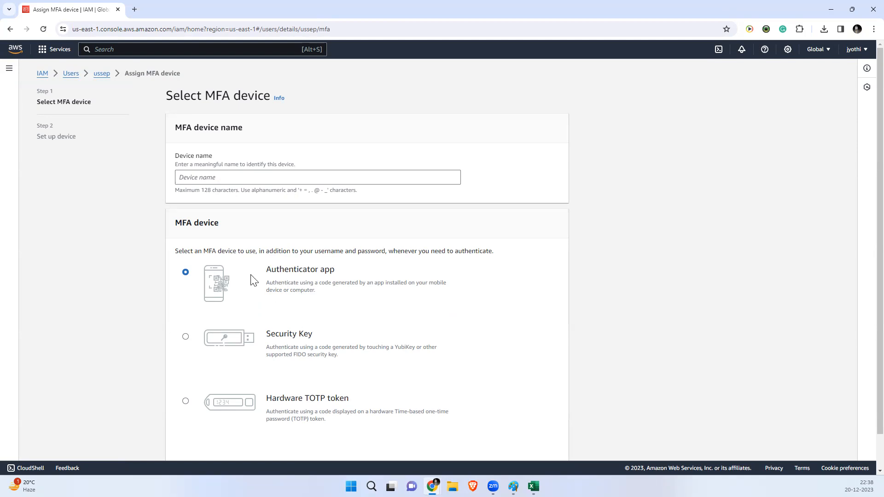
Step: Leave the MFA wizard without assigning a device and return to the five-user IAM Users list
{"action": "mouse_move", "coordinate": [176, 223]}
{"action": "left_mouse_down"}
{"action": "mouse_move", "coordinate": [210, 223]}
{"action": "mouse_move", "coordinate": [173, 225]}
{"action": "left_mouse_up"}
{"action": "left_click", "coordinate": [248, 228]}
{"action": "left_click", "coordinate": [235, 234]}
{"action": "left_click", "coordinate": [71, 75]}
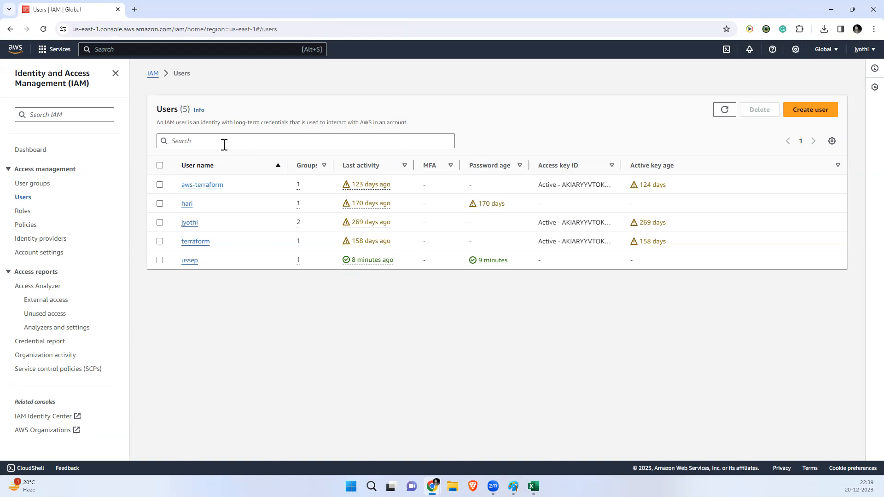
Step: Open ussep's Security credentials and start creating an access key
{"action": "left_click", "coordinate": [190, 261]}
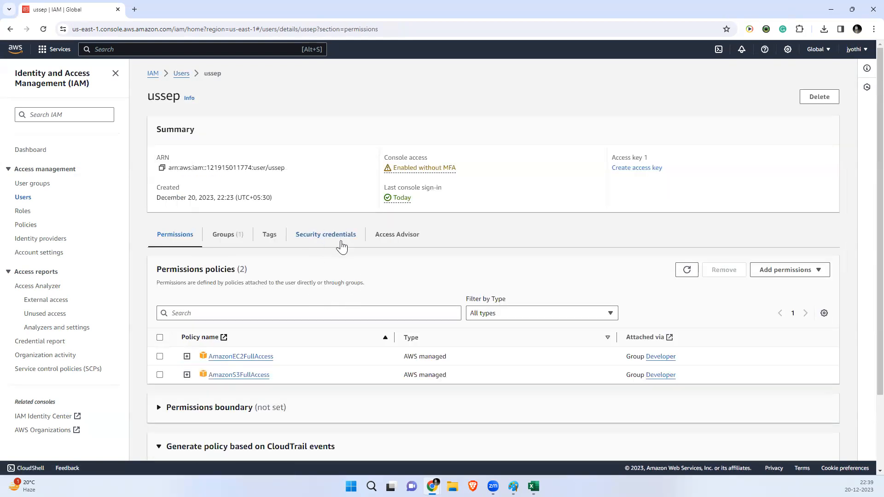
{"action": "left_click", "coordinate": [339, 240]}
{"action": "scroll", "coordinate": [356, 289], "scroll_direction": "down", "scroll_amount": 4}
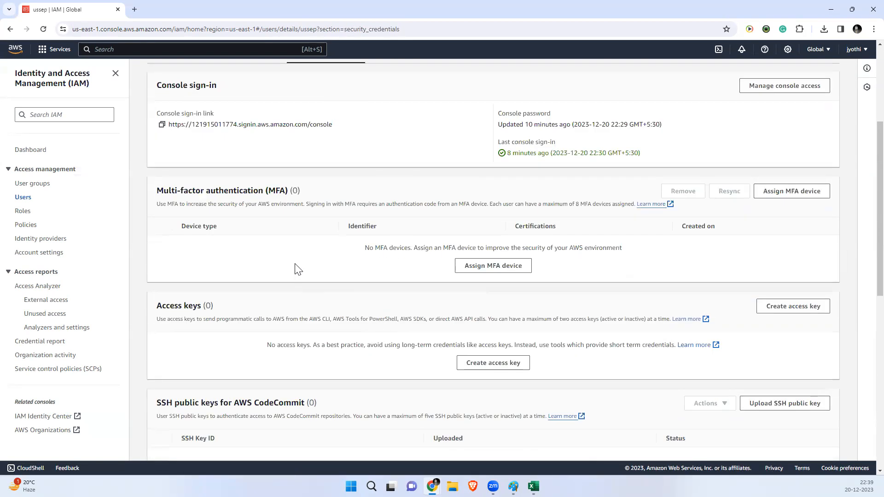
{"action": "scroll", "coordinate": [296, 267], "scroll_direction": "down", "scroll_amount": 3}
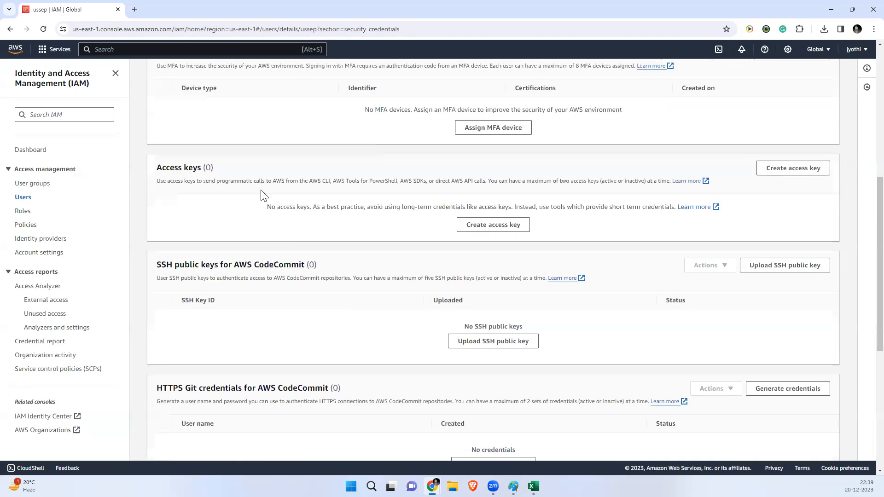
{"action": "left_click", "coordinate": [484, 235]}
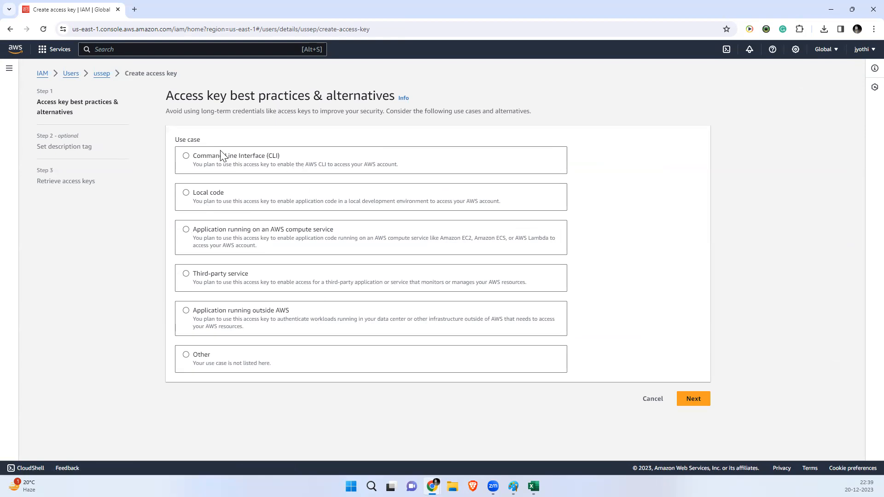
Step: Compare the access key use cases, settle on Command Line Interface, and minimise the browser
{"action": "left_click", "coordinate": [187, 157]}
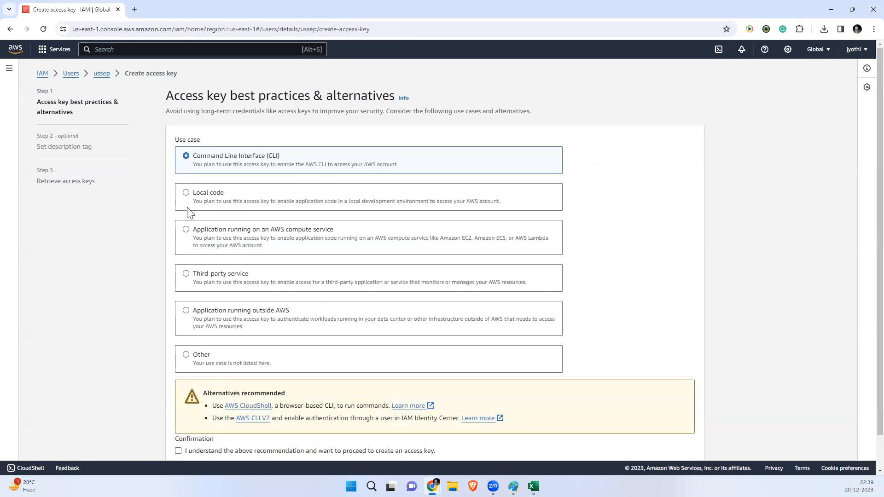
{"action": "left_click", "coordinate": [186, 230]}
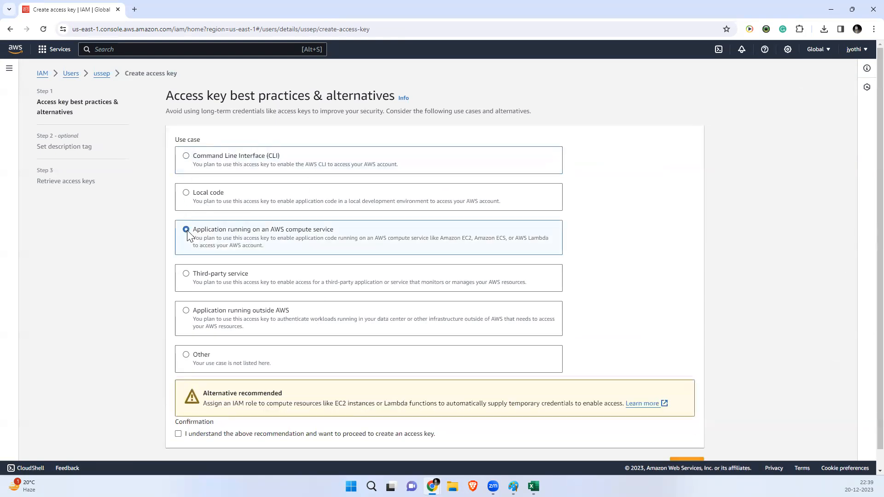
{"action": "left_click", "coordinate": [189, 312]}
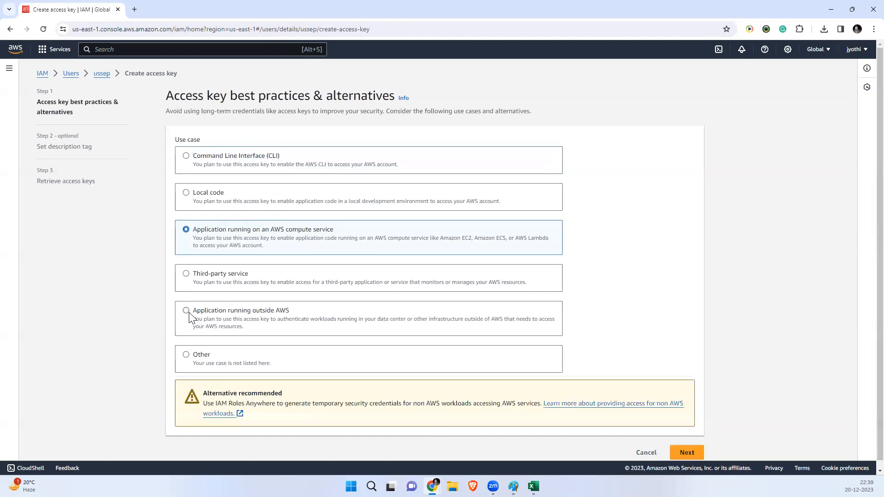
{"action": "left_click", "coordinate": [185, 275]}
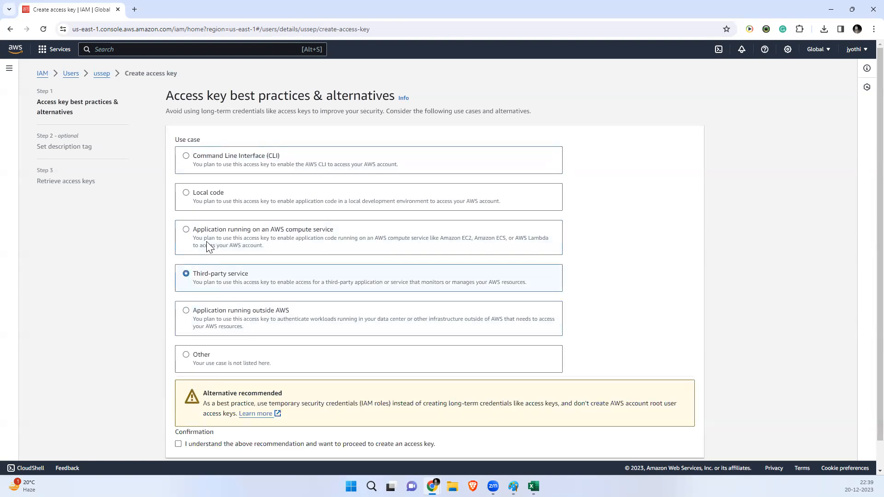
{"action": "left_click", "coordinate": [186, 157]}
{"action": "scroll", "coordinate": [324, 309], "scroll_direction": "down", "scroll_amount": 1}
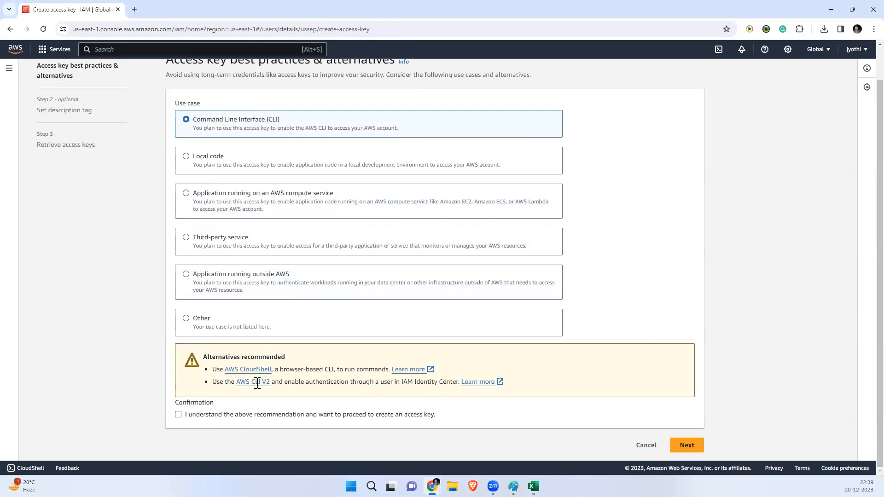
{"action": "scroll", "coordinate": [292, 257], "scroll_direction": "up", "scroll_amount": 1}
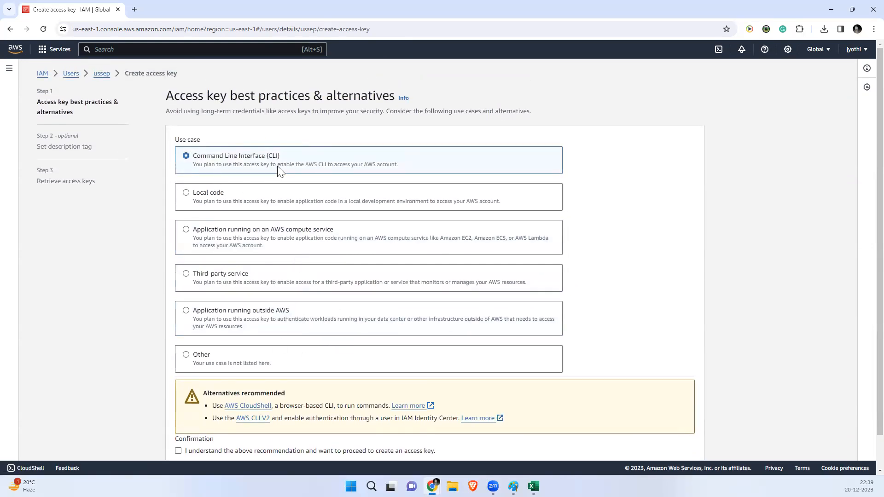
{"action": "left_click", "coordinate": [831, 10]}
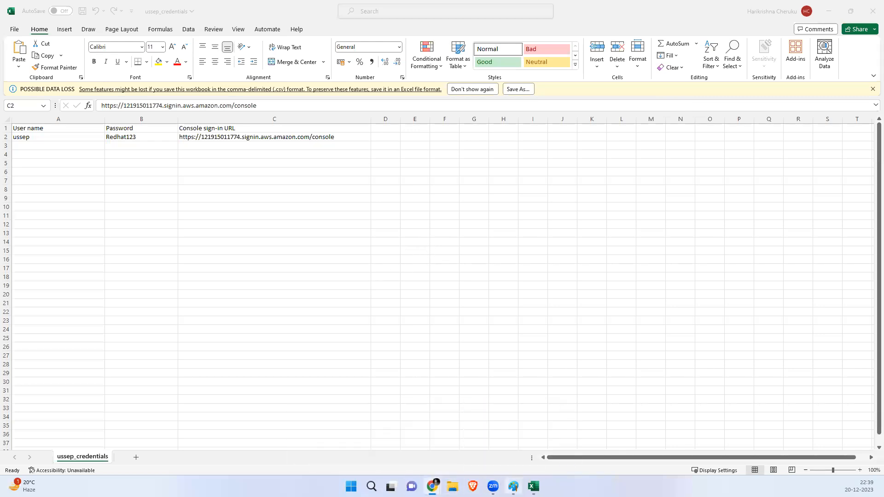
Step: Glance at the Paint diagram and credentials sheet, then return to ussep's Create access key page
{"action": "left_click", "coordinate": [513, 486]}
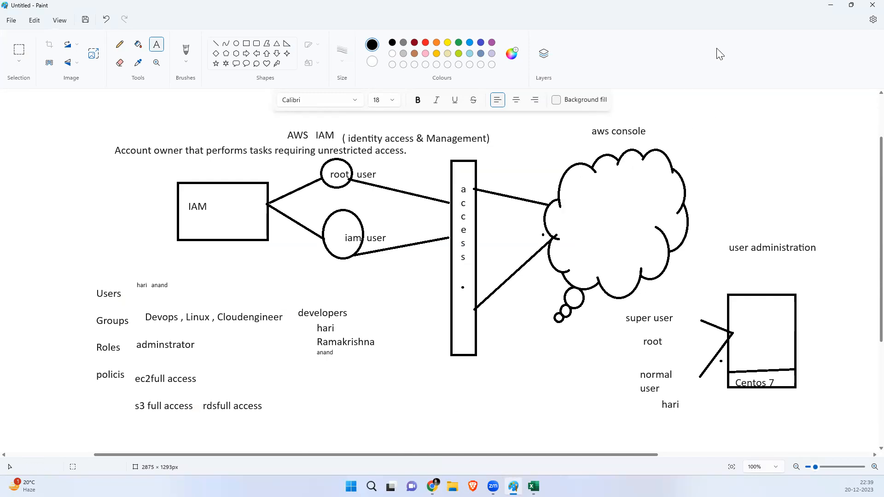
{"action": "left_click", "coordinate": [829, 6]}
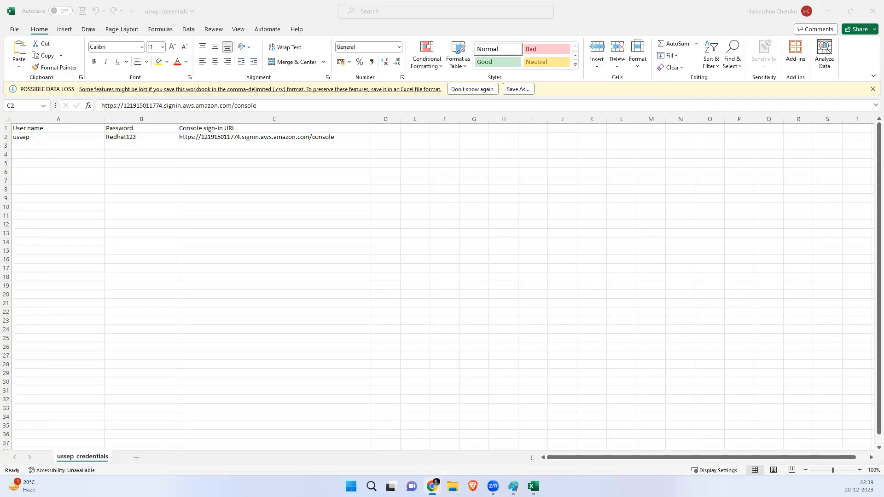
{"action": "mouse_move", "coordinate": [432, 486]}
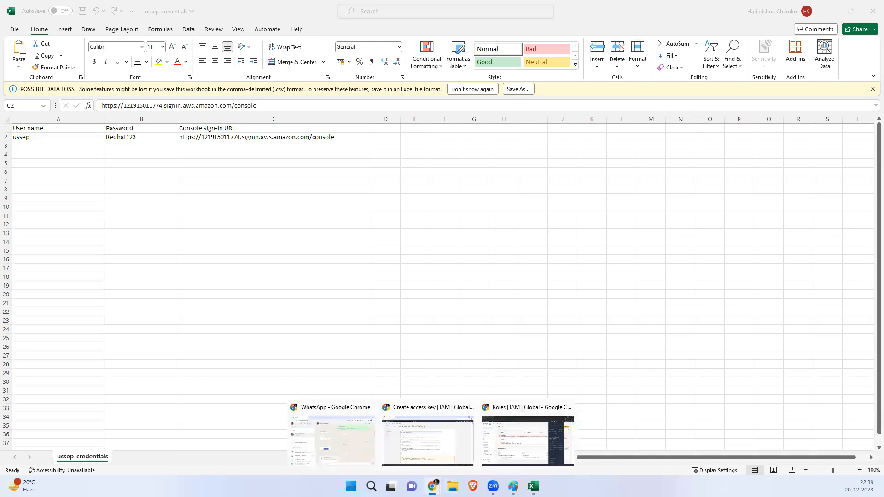
{"action": "left_click", "coordinate": [432, 451]}
{"action": "left_click", "coordinate": [101, 74]}
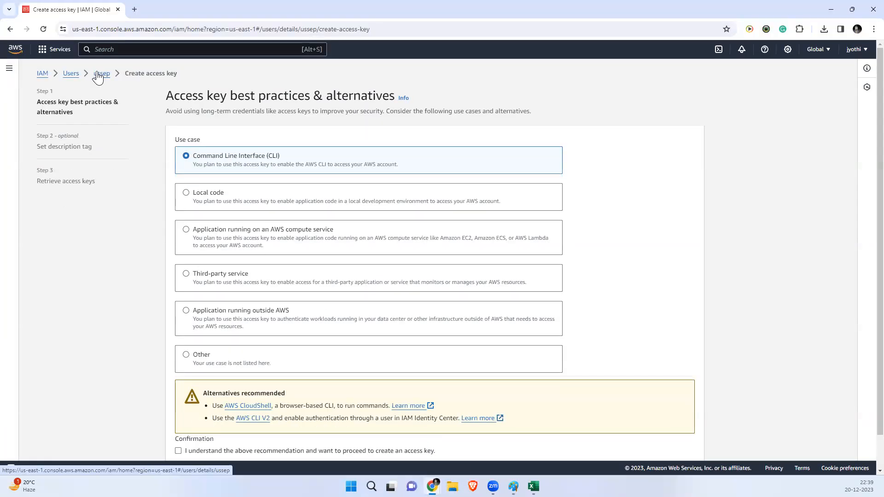
Step: Review ussep's credential sections: MFA, Access keys (0), SSH public keys, down to X.509 certificates
{"action": "left_click", "coordinate": [315, 236]}
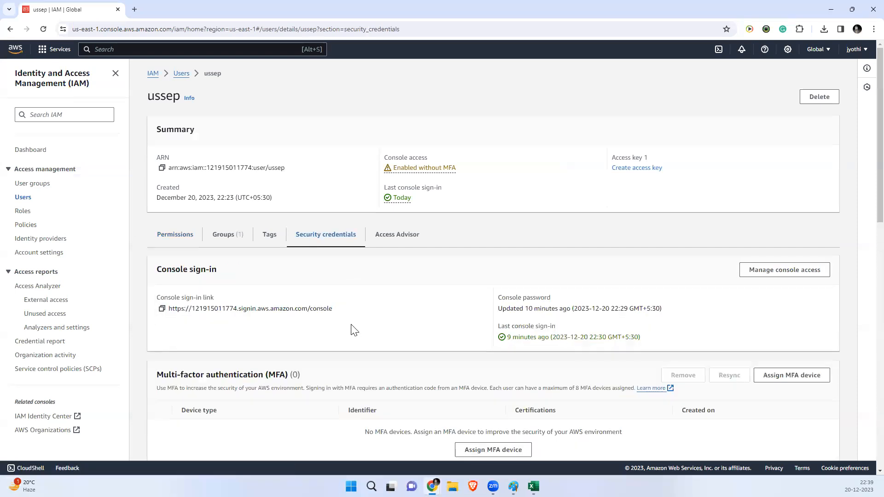
{"action": "scroll", "coordinate": [352, 326], "scroll_direction": "down", "scroll_amount": 4}
{"action": "left_click_drag", "start_coordinate": [237, 94], "coordinate": [158, 96]}
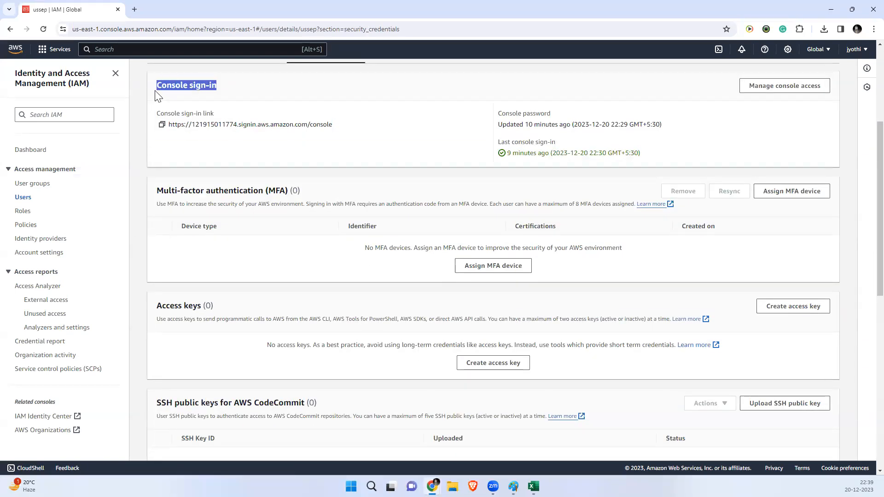
{"action": "left_click_drag", "start_coordinate": [288, 190], "coordinate": [184, 190]}
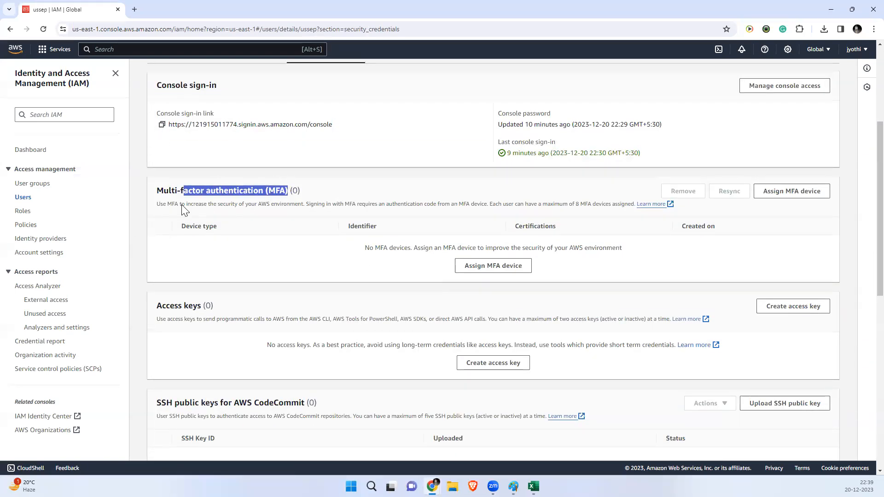
{"action": "left_click_drag", "start_coordinate": [215, 310], "coordinate": [153, 306]}
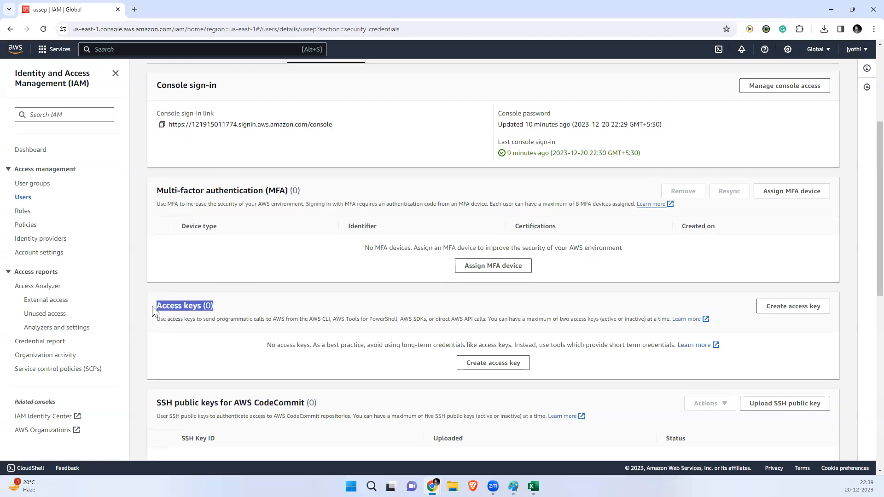
{"action": "scroll", "coordinate": [241, 339], "scroll_direction": "down", "scroll_amount": 4}
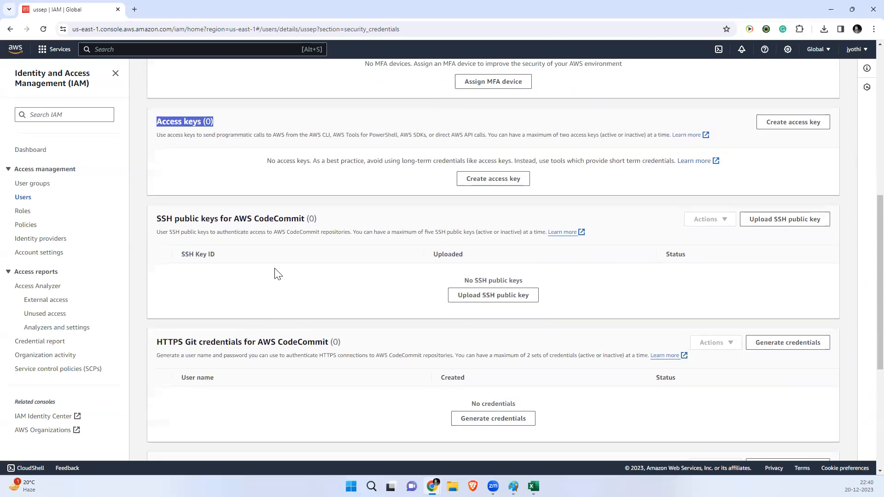
{"action": "left_click_drag", "start_coordinate": [156, 220], "coordinate": [340, 225]}
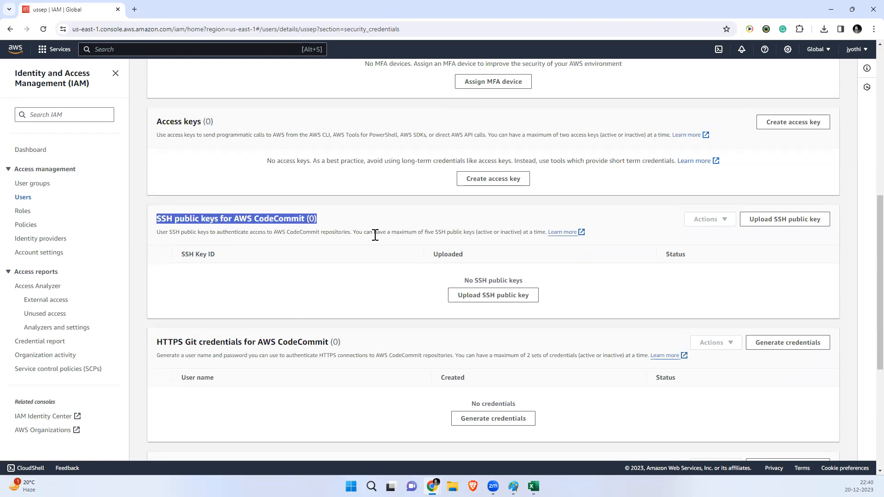
{"action": "scroll", "coordinate": [409, 305], "scroll_direction": "down", "scroll_amount": 4}
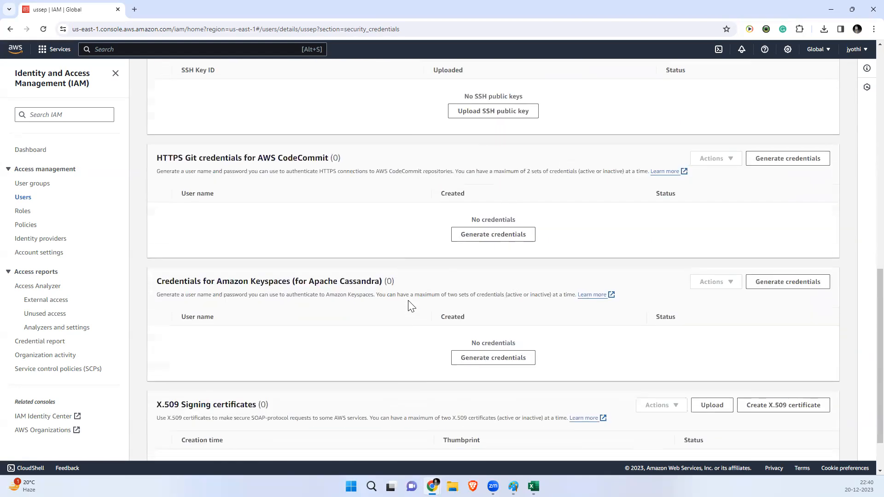
{"action": "scroll", "coordinate": [317, 304], "scroll_direction": "down", "scroll_amount": 2}
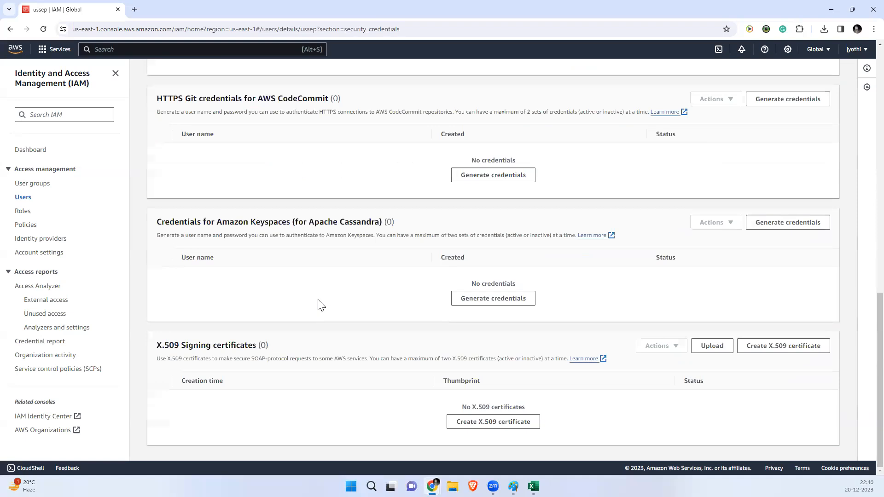
{"action": "scroll", "coordinate": [321, 304], "scroll_direction": "up", "scroll_amount": 5}
{"action": "scroll", "coordinate": [321, 305], "scroll_direction": "up", "scroll_amount": 8}
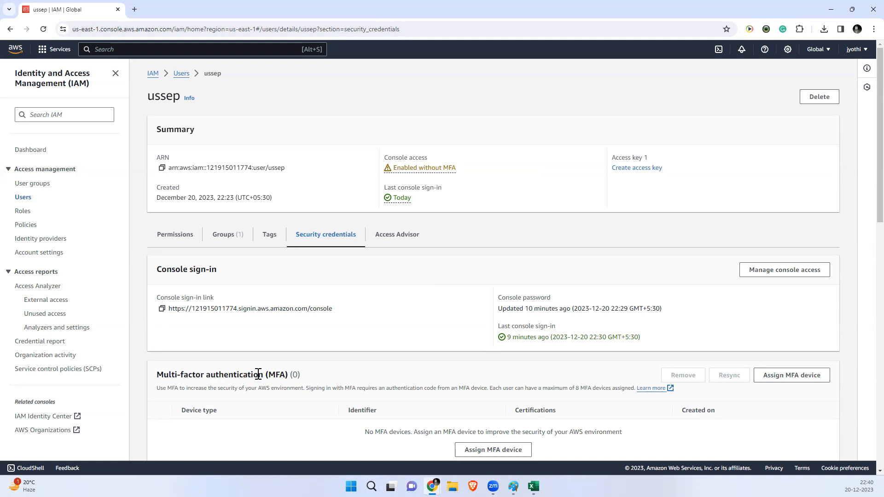
{"action": "mouse_move", "coordinate": [512, 487]}
Step: Add a text note below the Paint diagram stating the task to create a VPC through Terraform code
{"action": "left_click", "coordinate": [513, 487]}
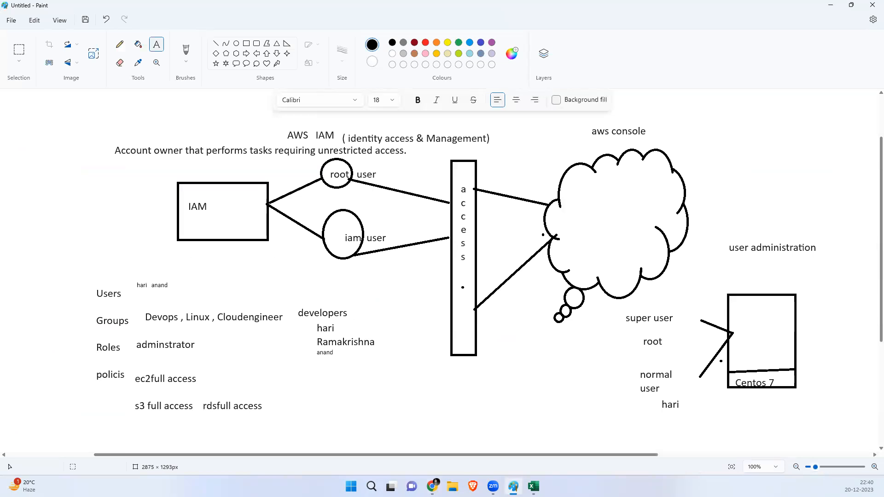
{"action": "left_click_drag", "start_coordinate": [339, 379], "coordinate": [633, 458]}
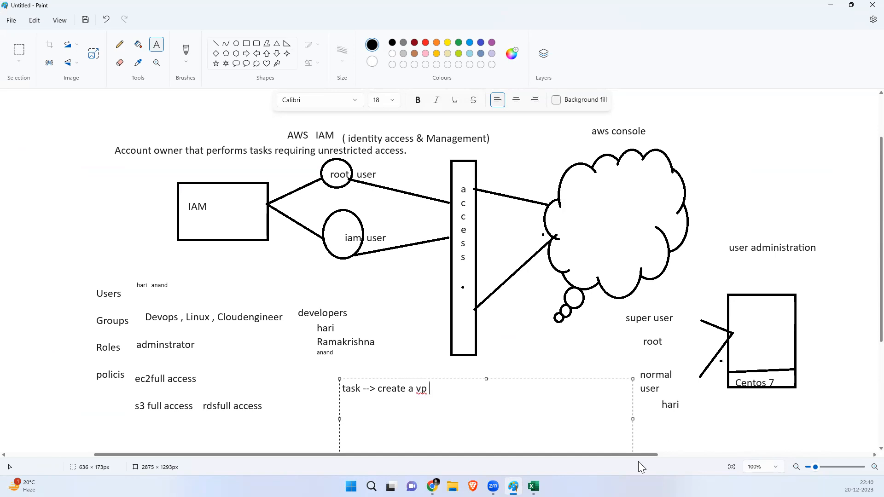
{"action": "type", "text": "hero"}
{"action": "type", "text": "h "}
{"action": "type", "text": "terraform code"}
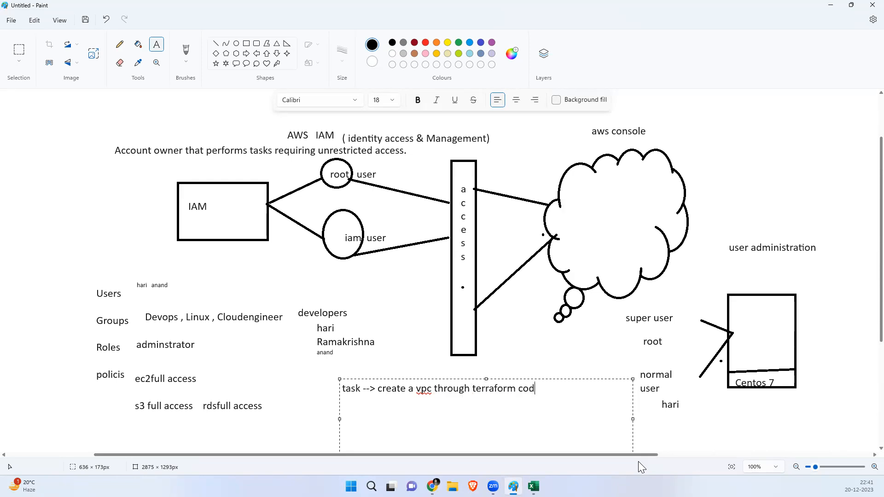